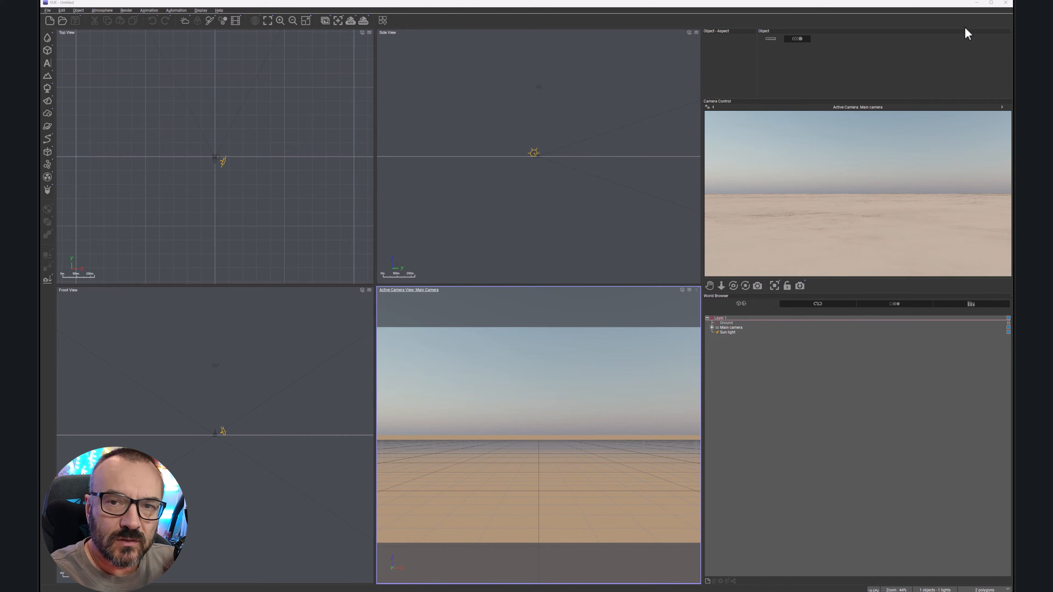
# Step: Add a terrain and move it up and to the right of the origin in the top view
pyautogui.click(47, 75)
pyautogui.moveTo(251, 156); pyautogui.dragTo(312, 162, button='right')
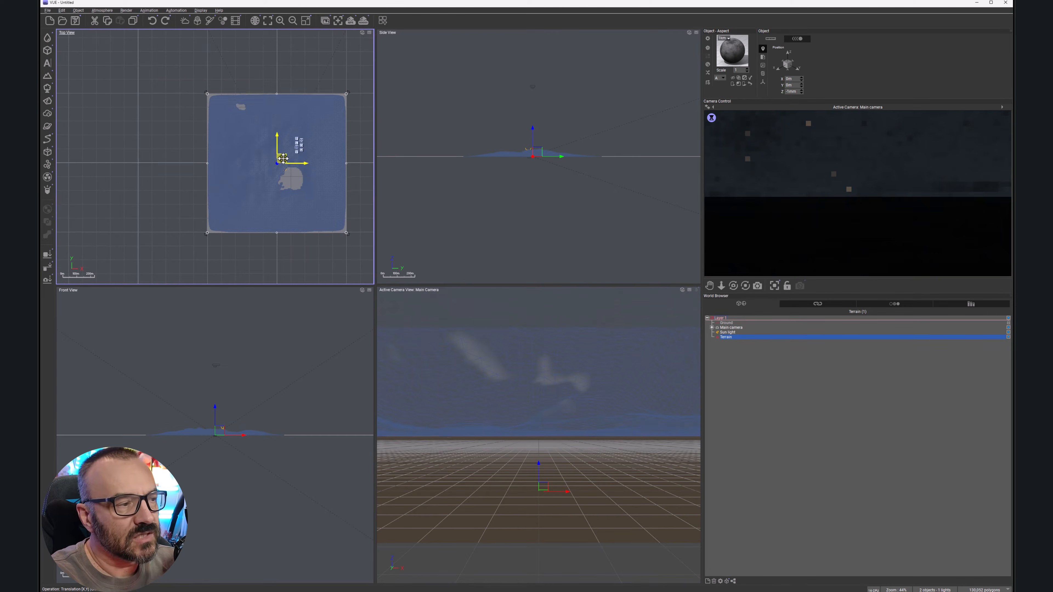
pyautogui.moveTo(286, 156); pyautogui.dragTo(325, 81)
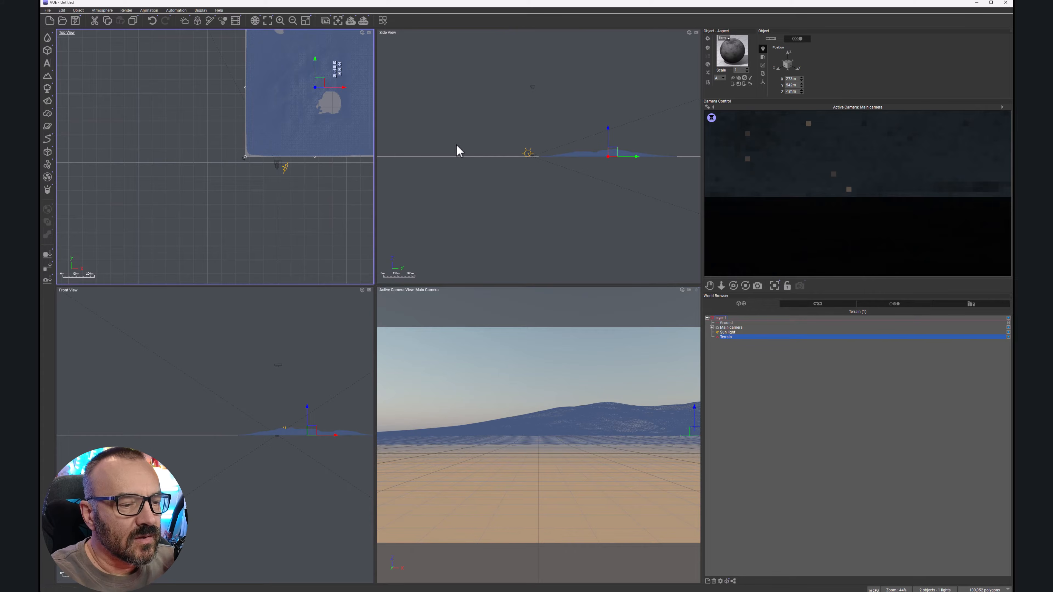
# Step: Position and aim the main camera near the terrain's lower-left corner, raising it slightly above the ground
pyautogui.click(740, 328)
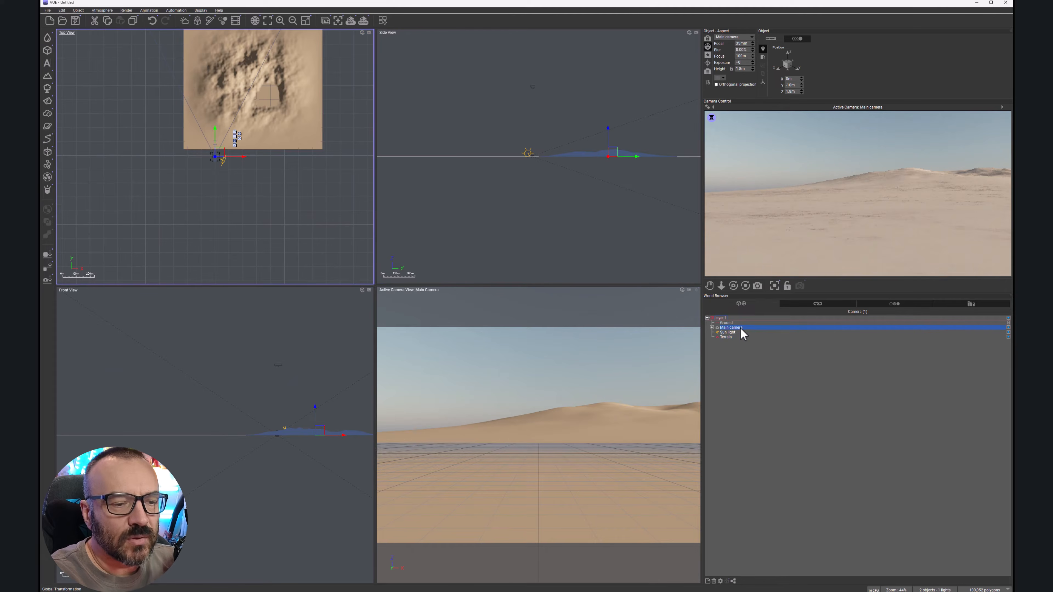
pyautogui.moveTo(186, 162); pyautogui.dragTo(254, 202, button='right')
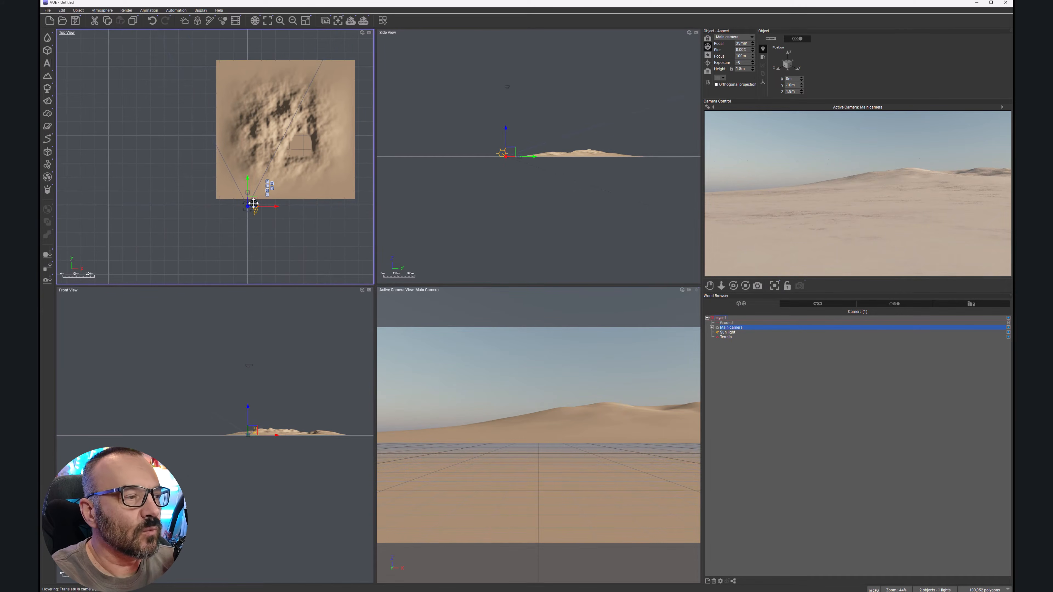
pyautogui.moveTo(254, 200); pyautogui.dragTo(229, 188)
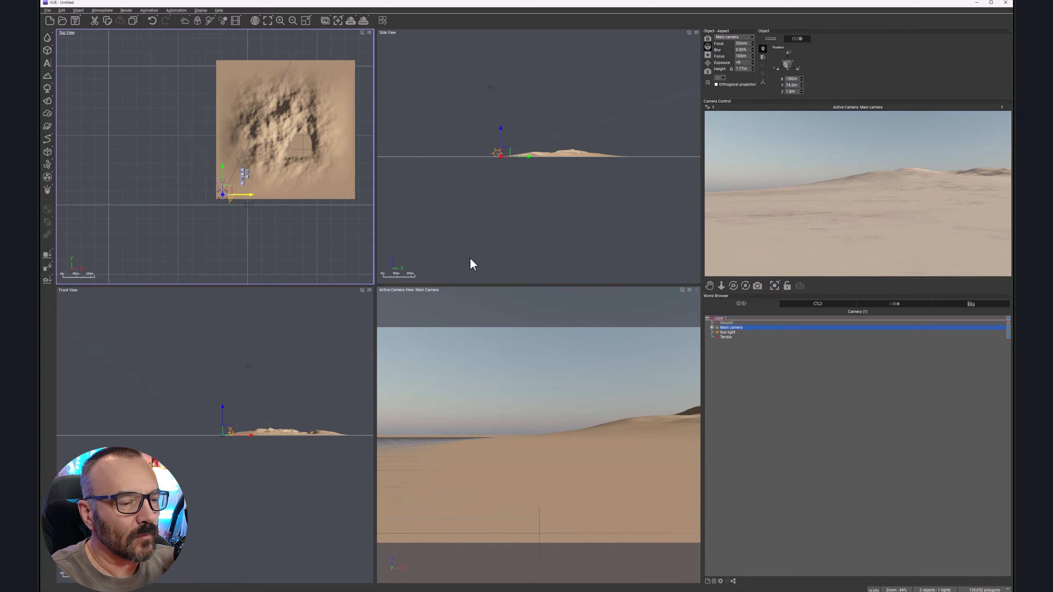
pyautogui.moveTo(733, 284); pyautogui.dragTo(771, 309)
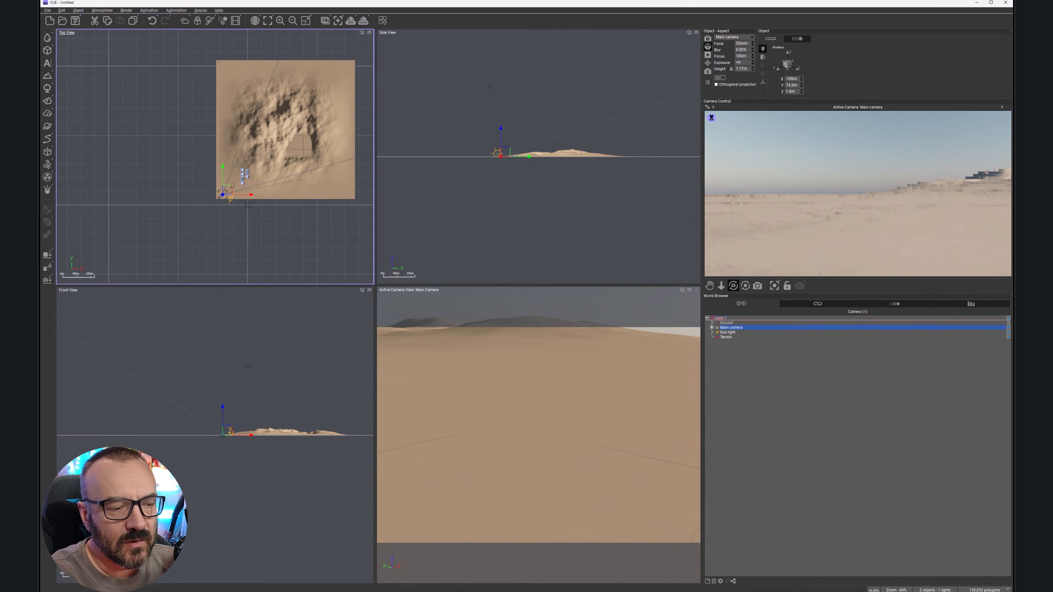
pyautogui.moveTo(506, 152); pyautogui.dragTo(501, 146)
pyautogui.moveTo(226, 194); pyautogui.dragTo(203, 203)
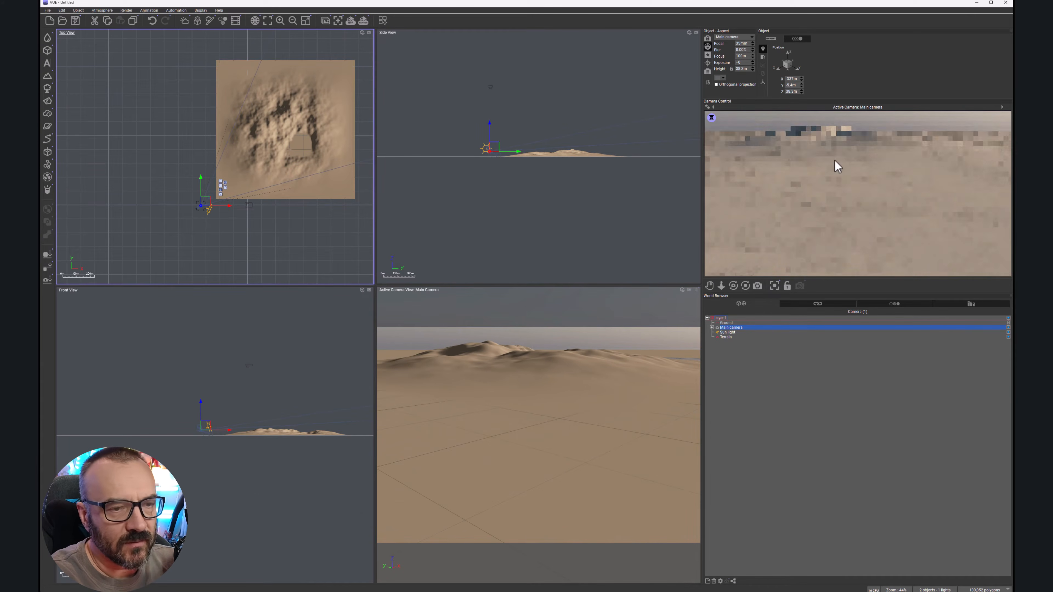
# Step: Select the terrain and shift it slightly down-left toward the camera
pyautogui.click(725, 337)
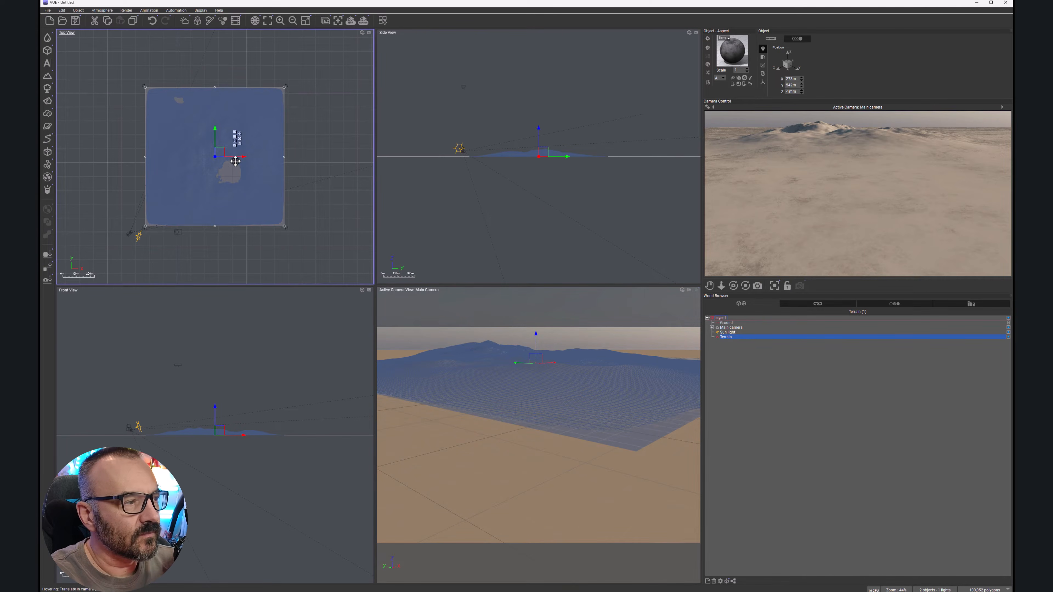
pyautogui.moveTo(224, 152); pyautogui.dragTo(210, 161)
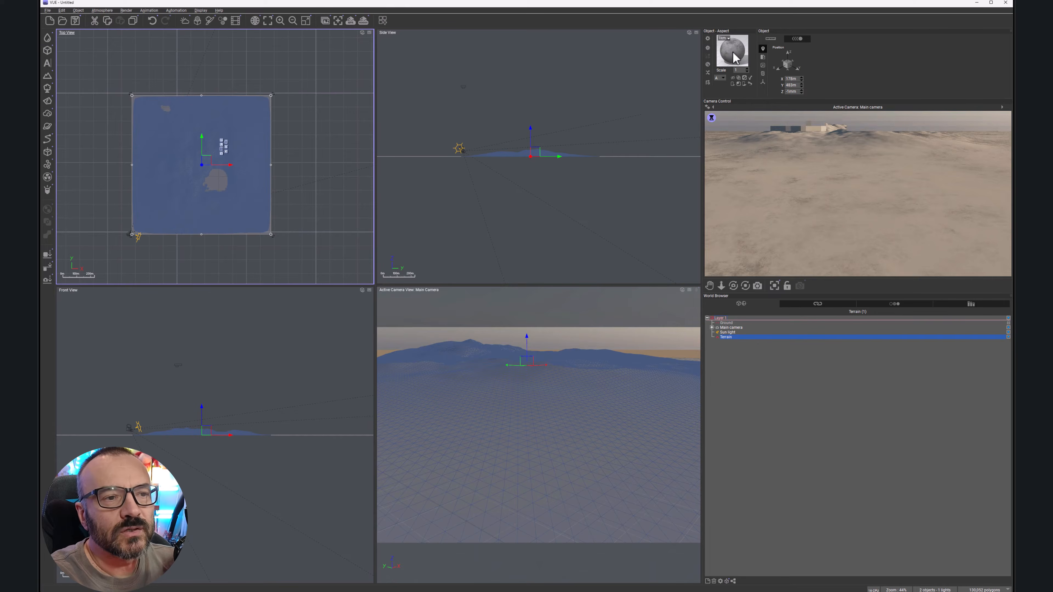
# Step: Open the terrain's material editor and add a new layer set to EcoSystem/Particles
pyautogui.doubleClick(734, 56)
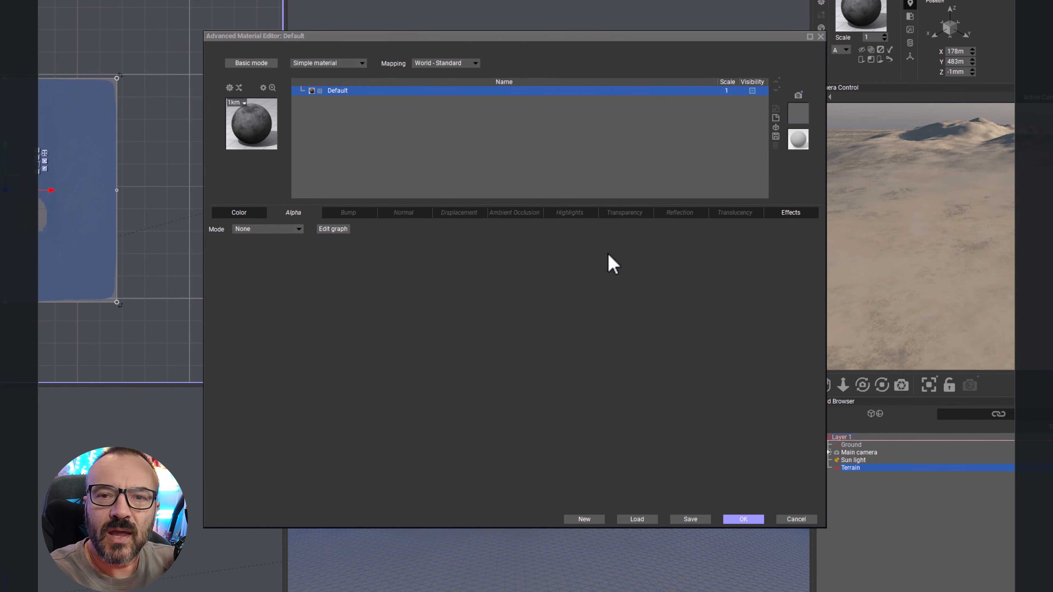
pyautogui.click(775, 119)
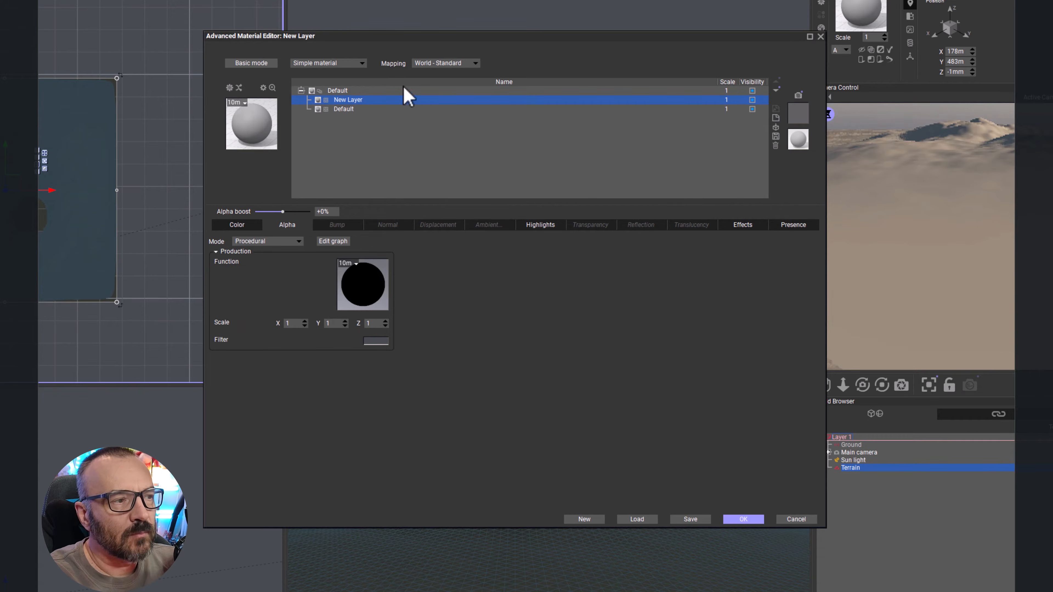
pyautogui.click(362, 63)
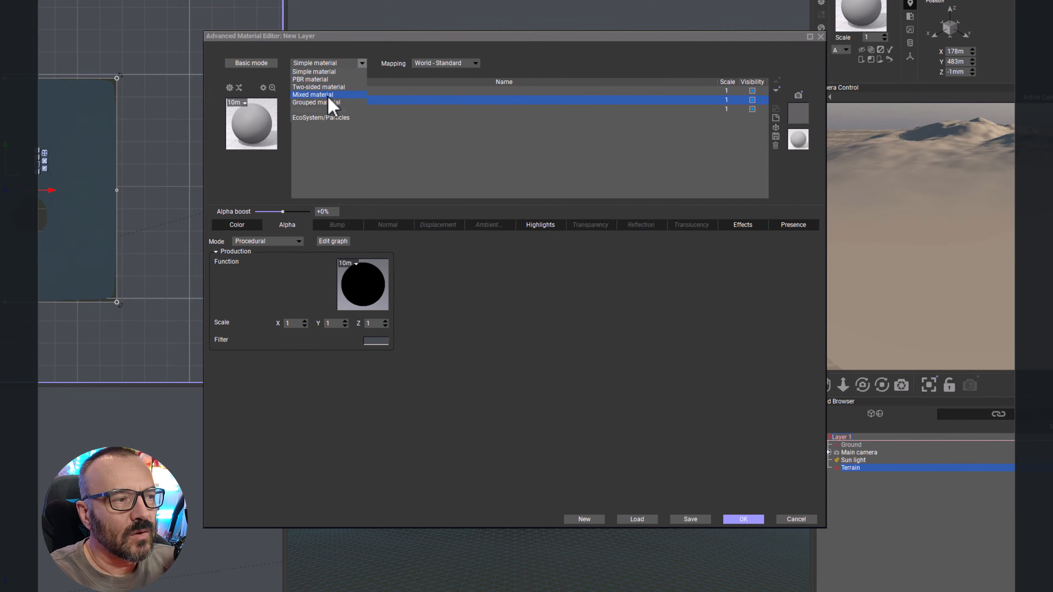
pyautogui.click(328, 118)
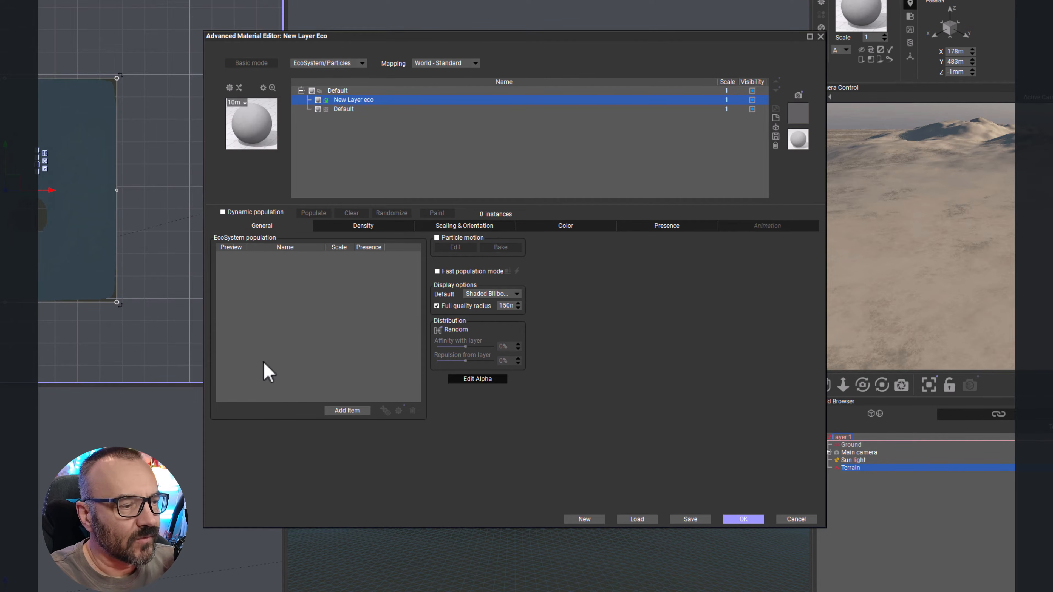
# Step: Add three Picea abies spruce plants to the EcoSystem population
pyautogui.click(337, 410)
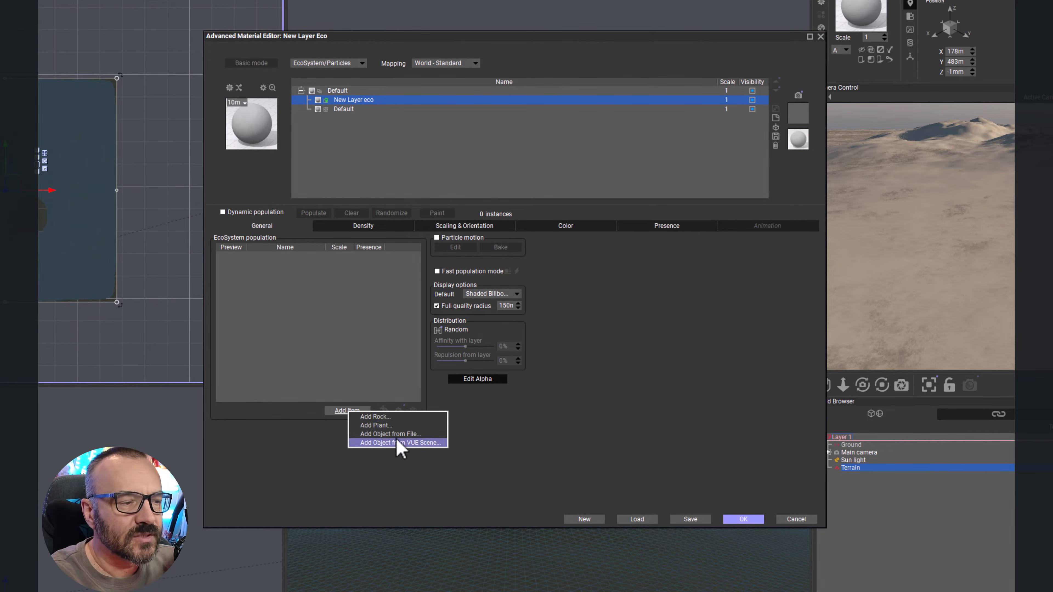
pyautogui.click(389, 427)
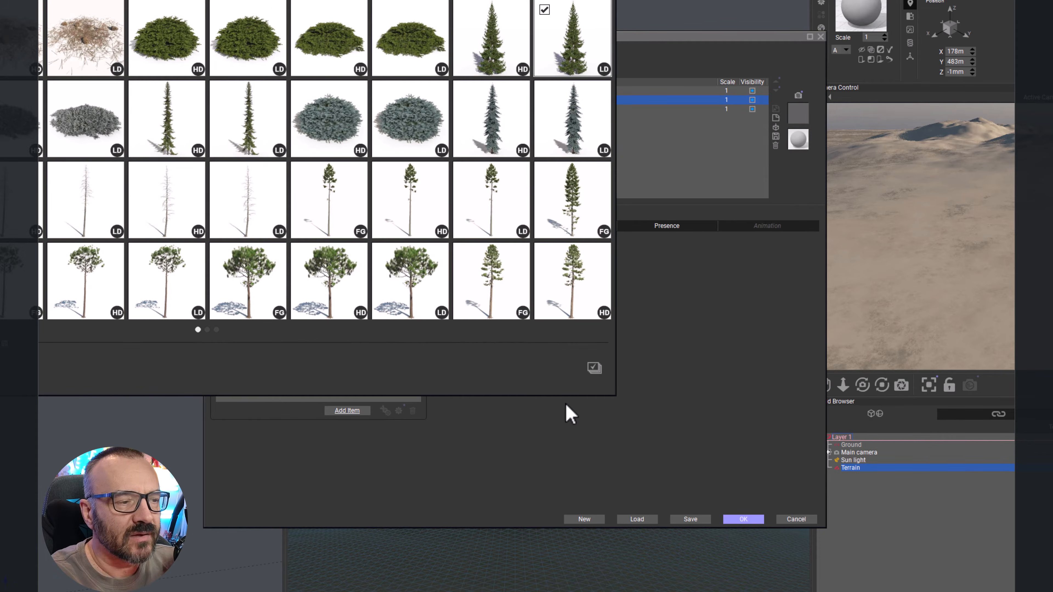
pyautogui.doubleClick(565, 46)
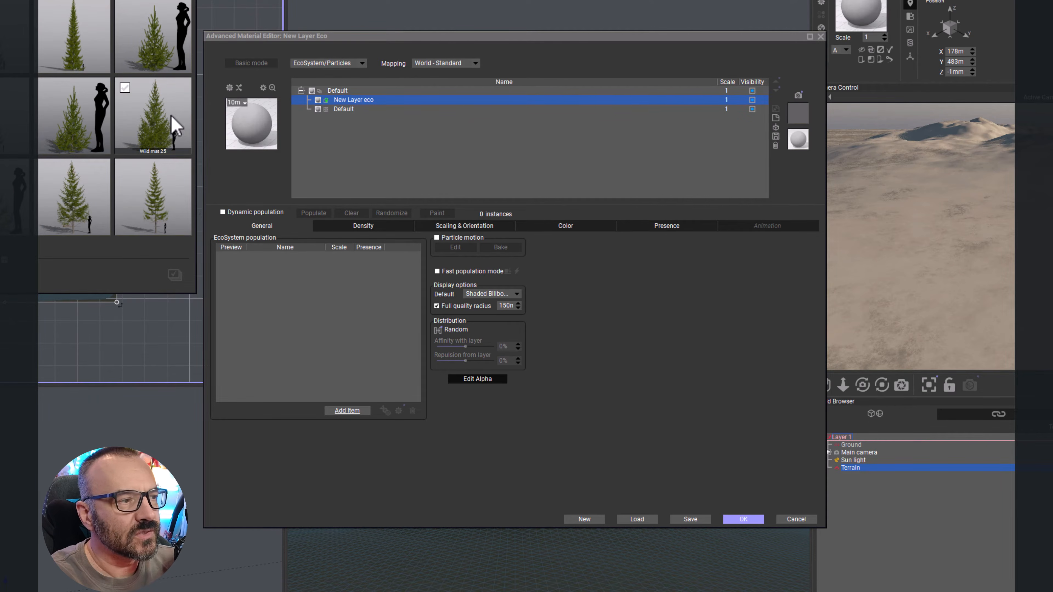
pyautogui.click(62, 116)
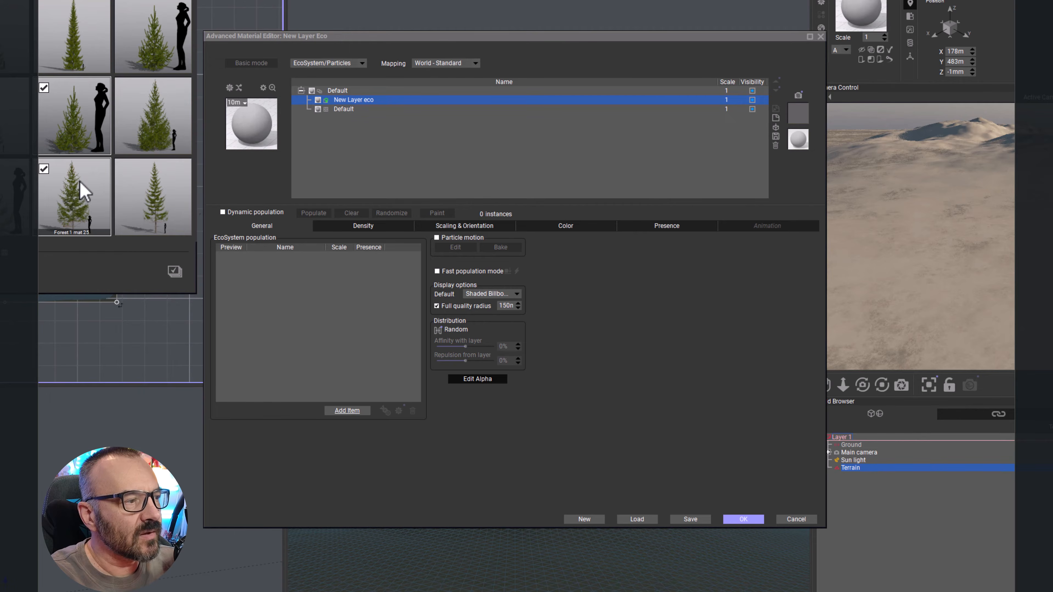
pyautogui.scroll(-3, 82, 188)
pyautogui.click(82, 136)
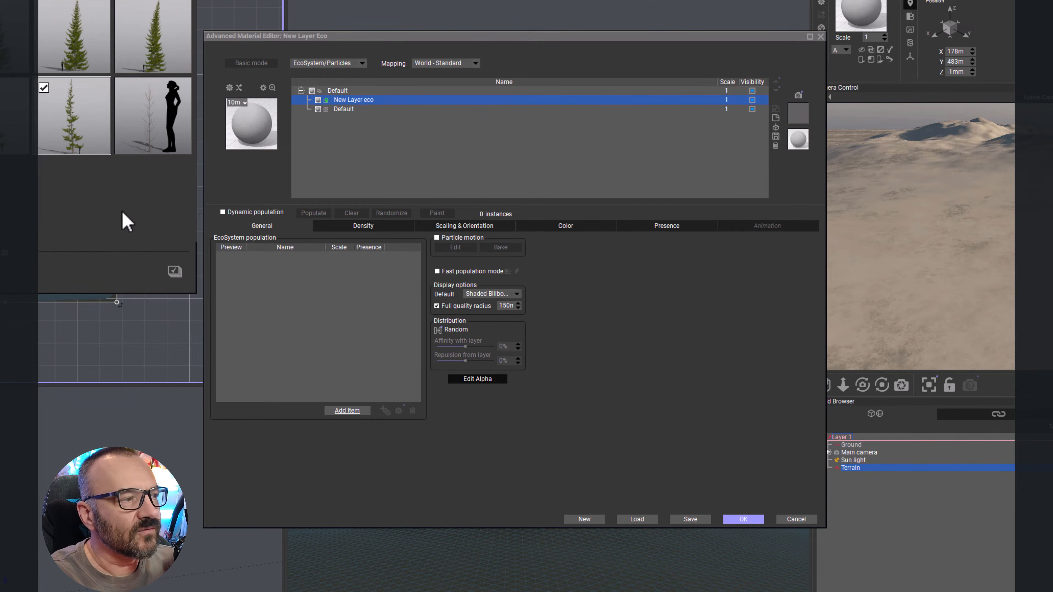
pyautogui.click(174, 271)
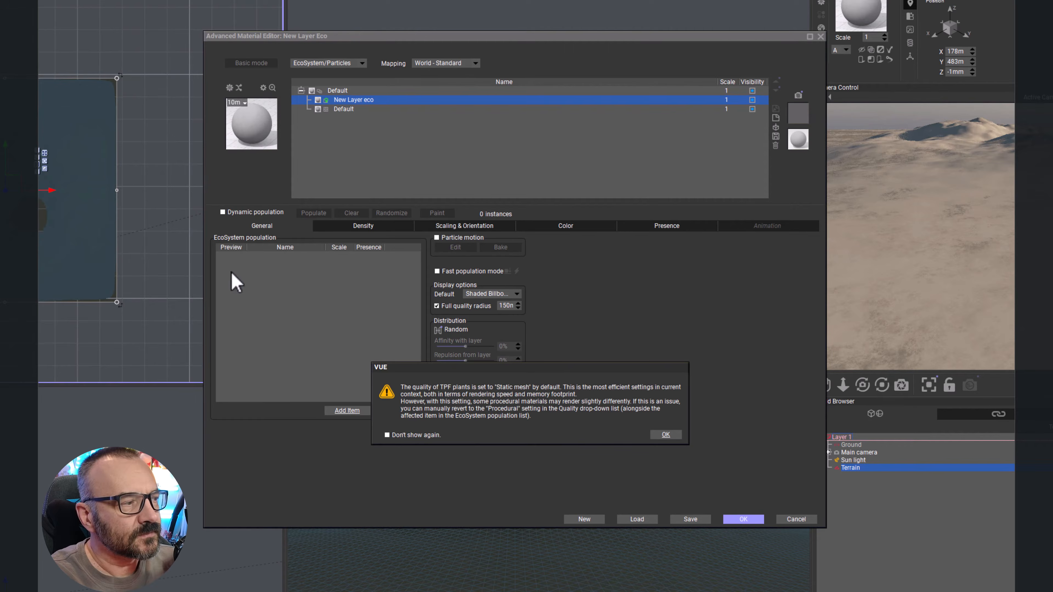
pyautogui.click(665, 434)
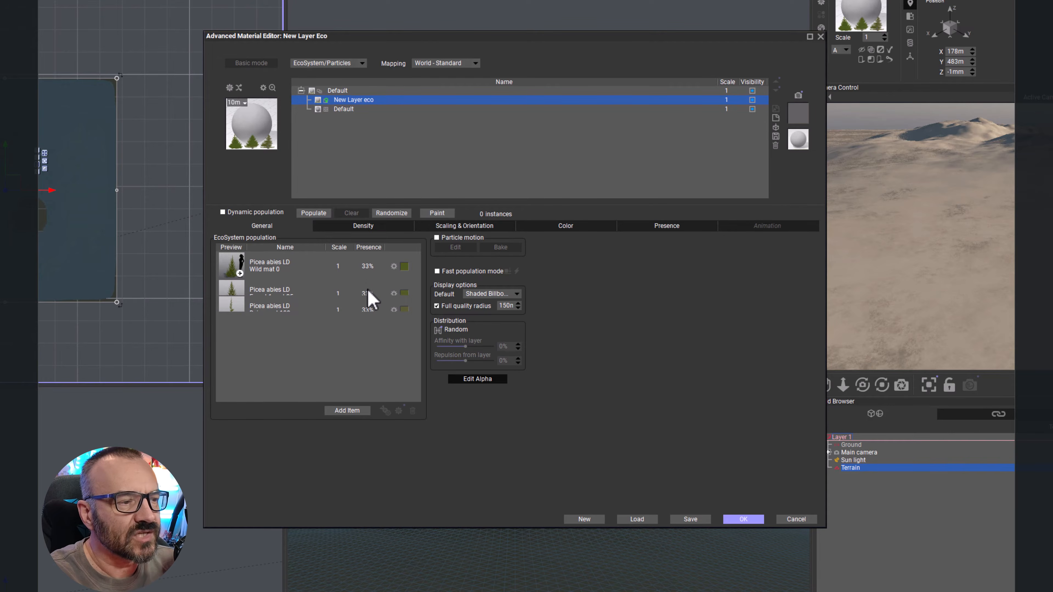
# Step: Set the first Picea abies item's presence to 50%
pyautogui.doubleClick(367, 266)
pyautogui.write('50')
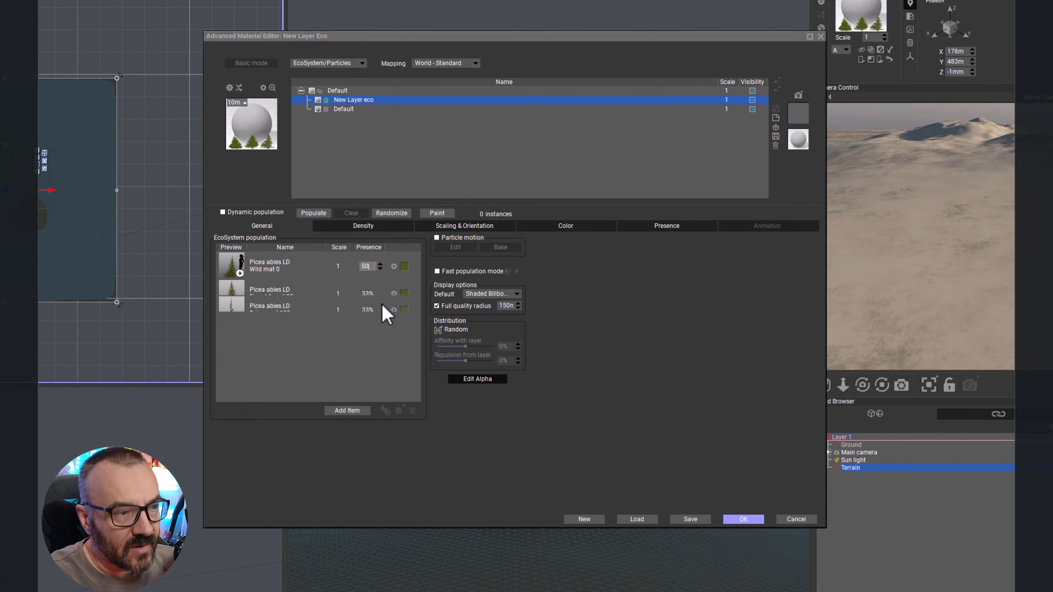
pyautogui.click(326, 362)
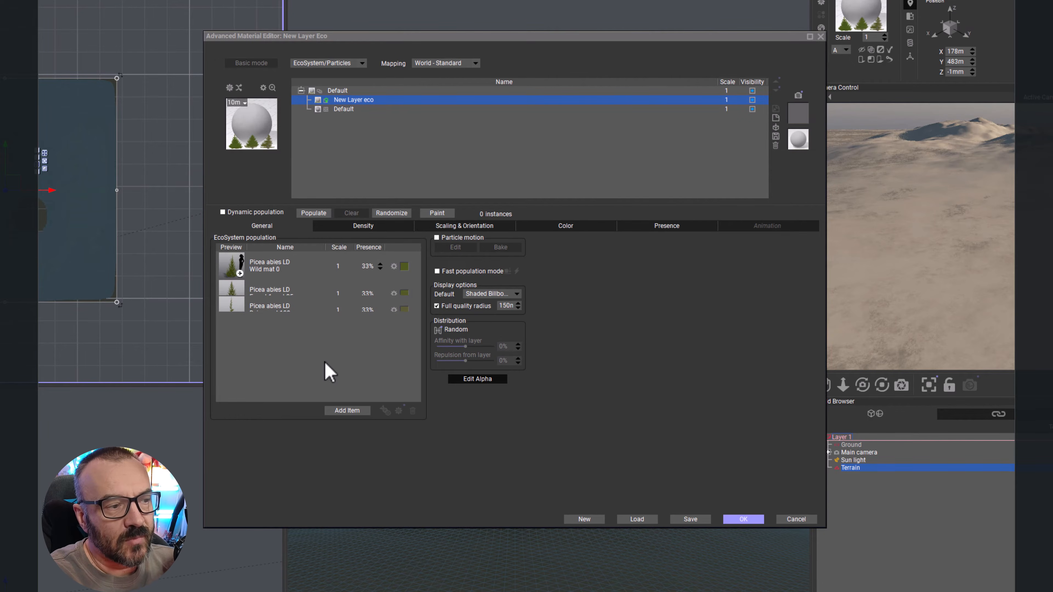
pyautogui.click(367, 309)
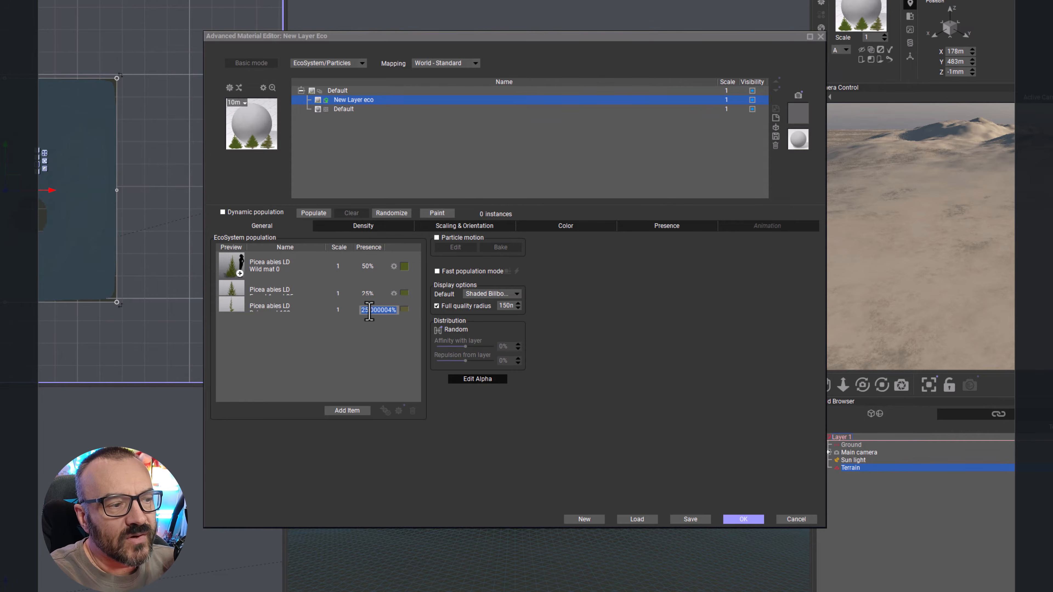
pyautogui.click(363, 338)
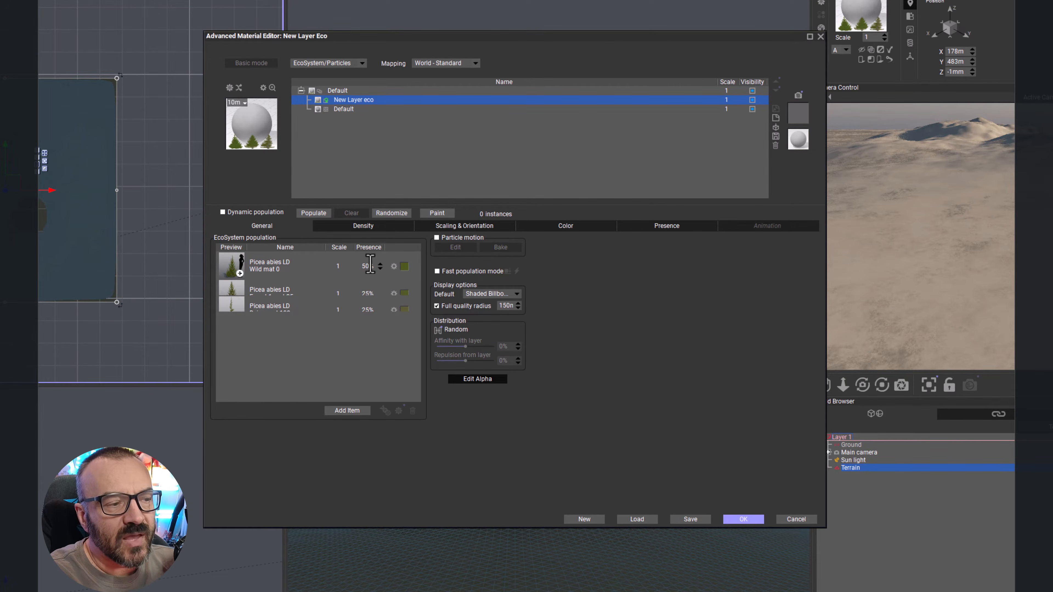
pyautogui.click(367, 309)
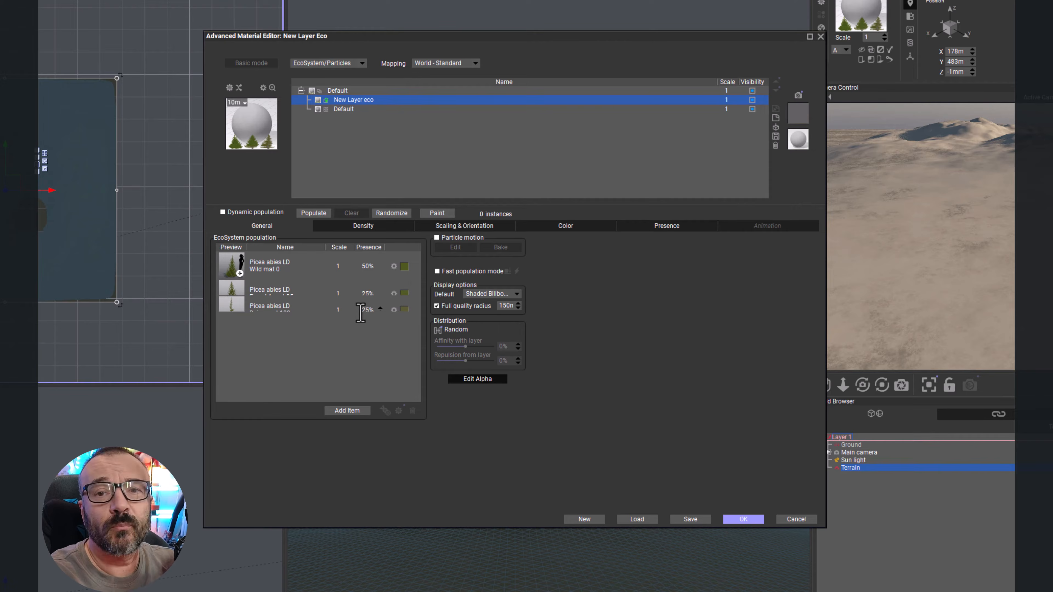
# Step: Zoom into the terrain in the top view and open the EcoPainter in its expanded layout
pyautogui.moveTo(96, 208); pyautogui.dragTo(150, 140, button='right')
pyautogui.scroll(2, 150, 140)
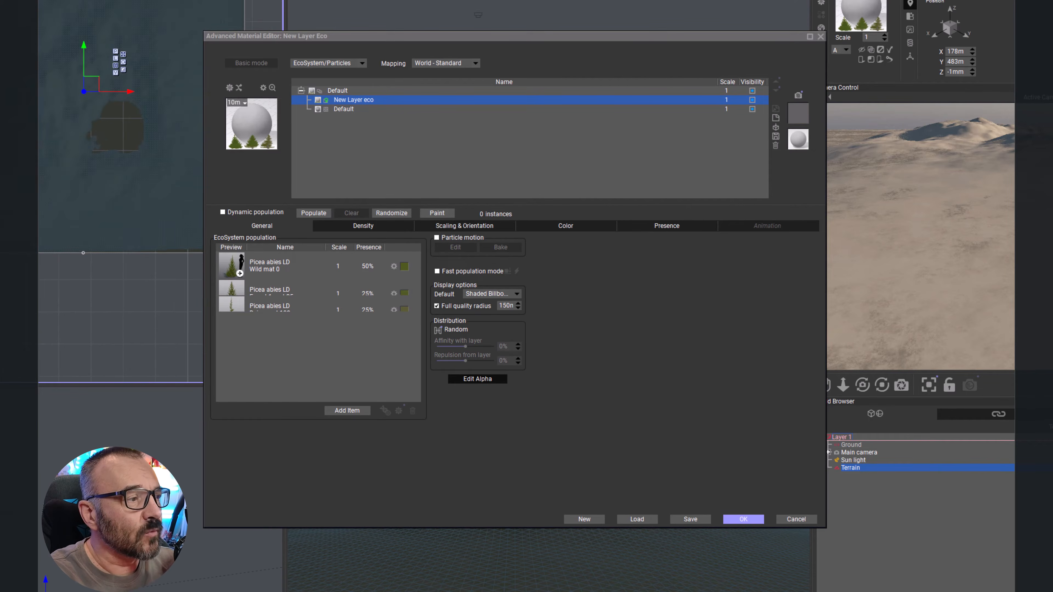
pyautogui.scroll(2, 75, 207)
pyautogui.moveTo(25, 223); pyautogui.dragTo(60, 252, button='right')
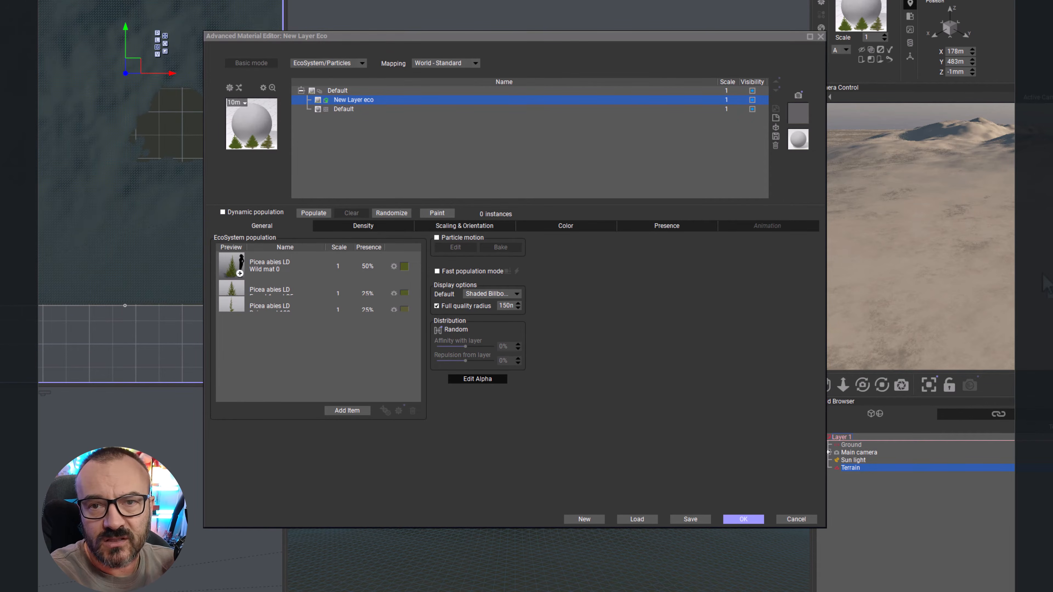
pyautogui.click(440, 213)
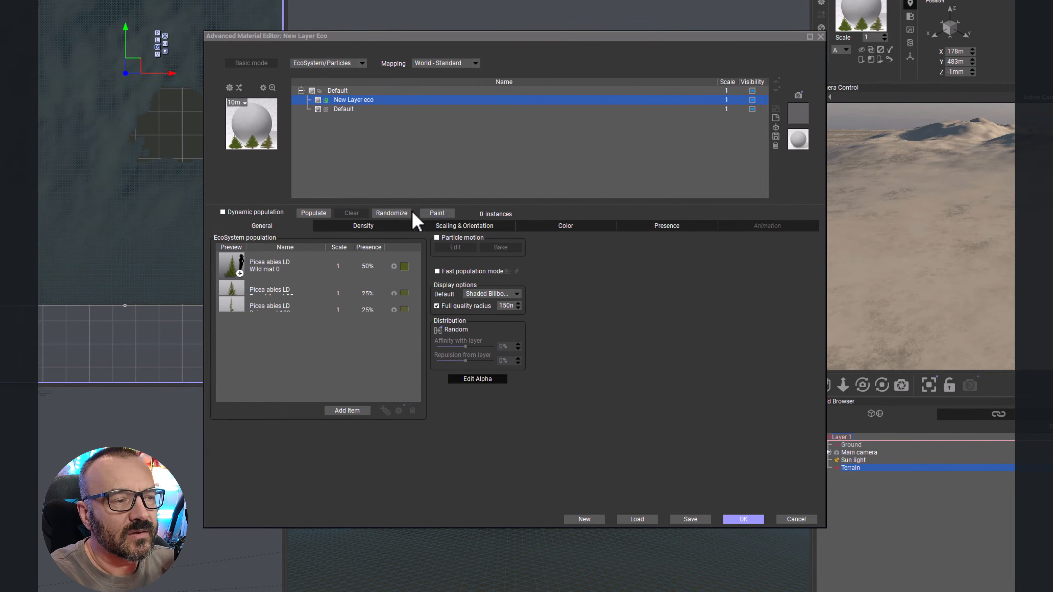
pyautogui.click(445, 215)
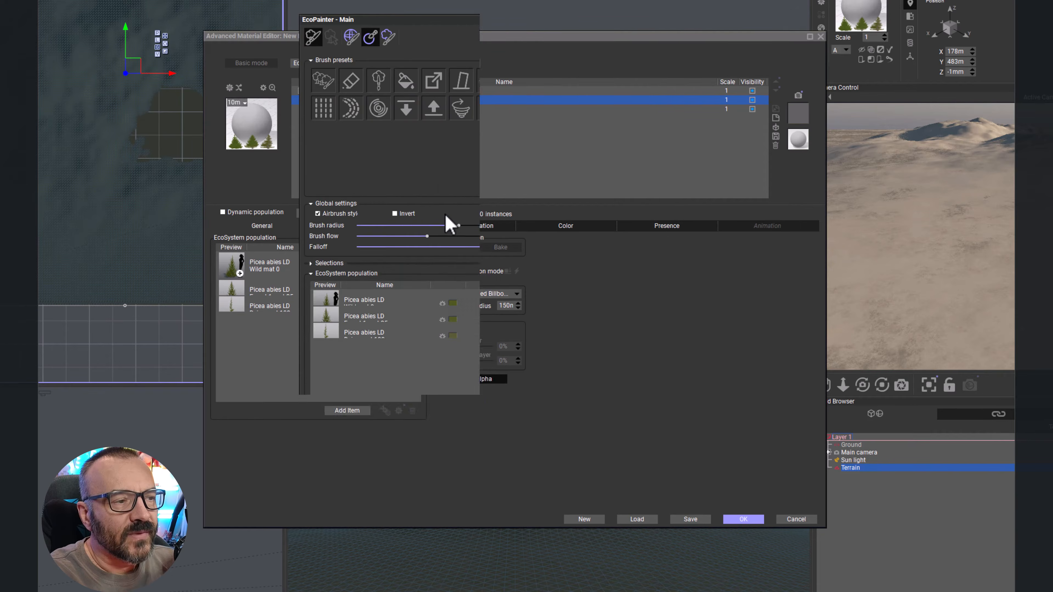
pyautogui.click(417, 32)
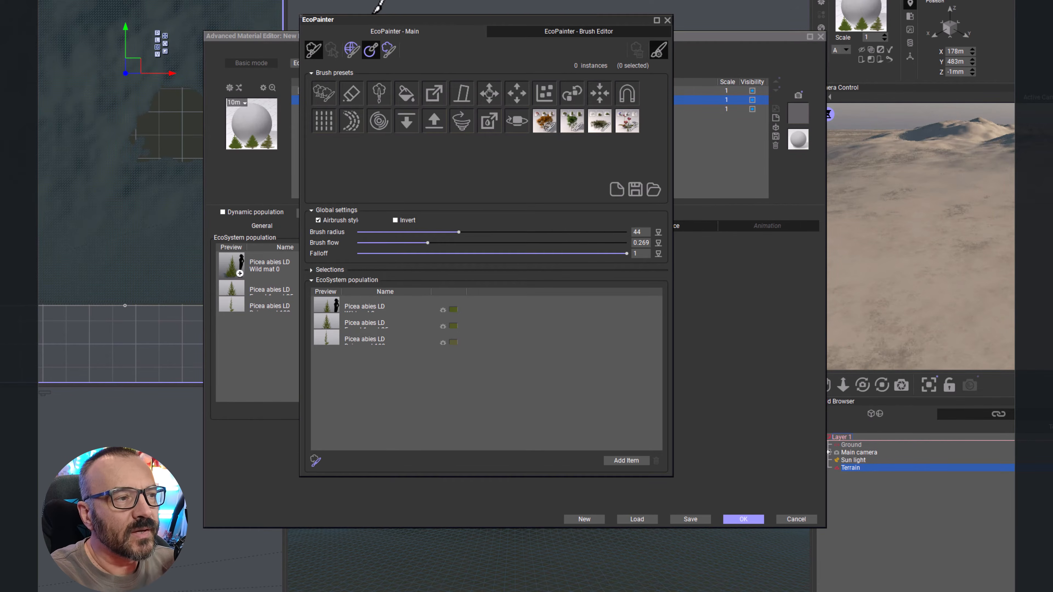
pyautogui.click(658, 51)
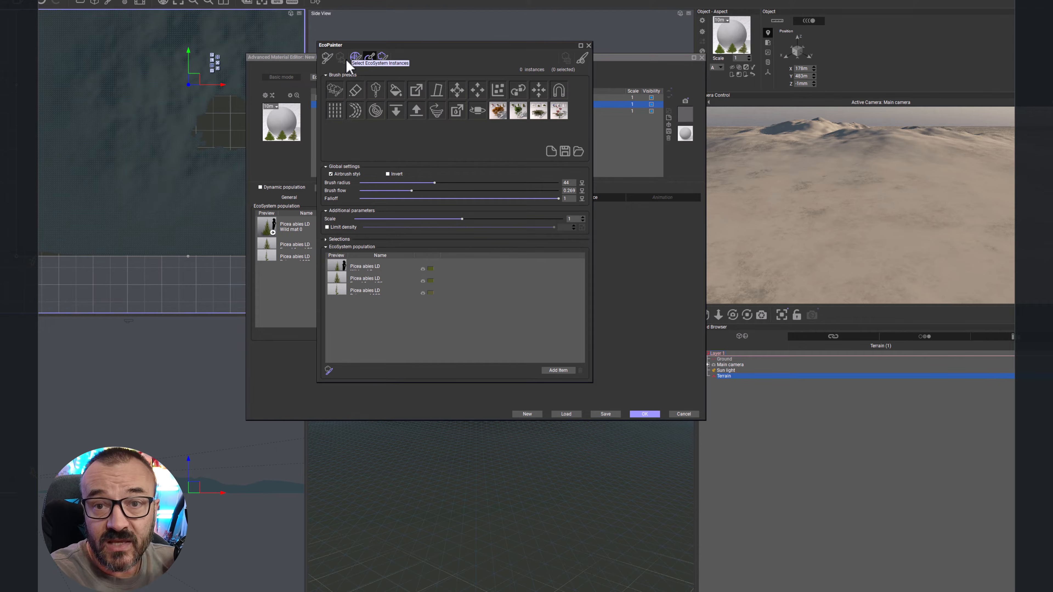
# Step: Choose the paint brush preset and set the brush radius to about 152 and the brush flow to 0.01
pyautogui.click(326, 60)
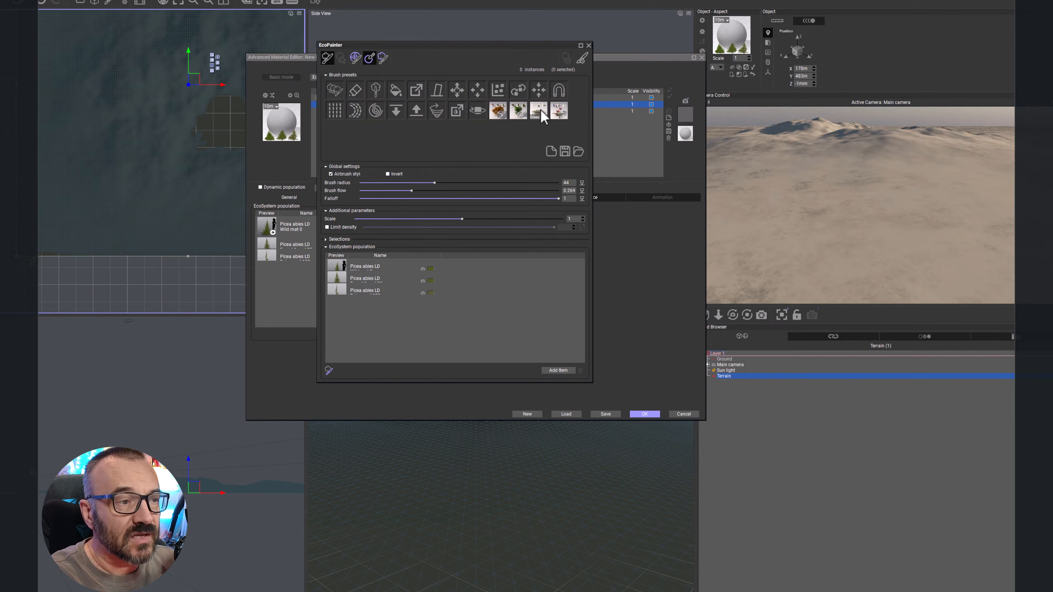
pyautogui.click(332, 89)
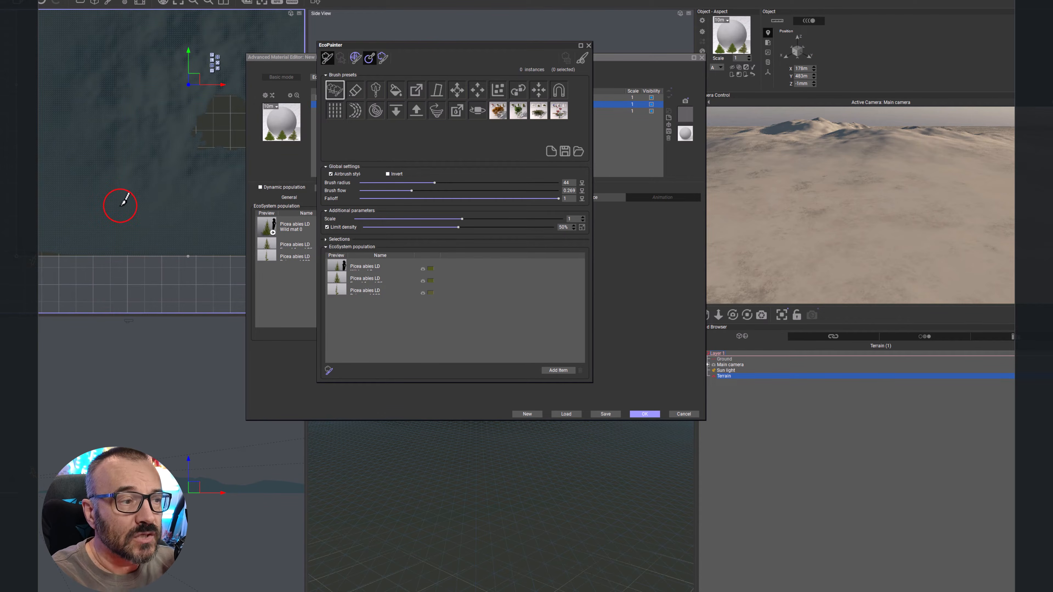
pyautogui.moveTo(434, 182); pyautogui.dragTo(497, 183)
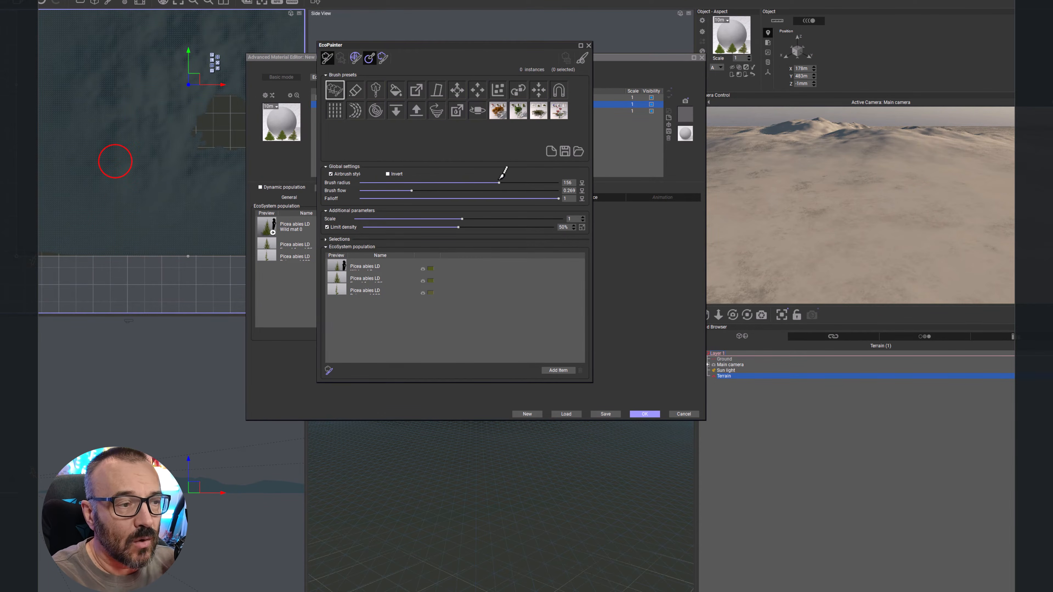
pyautogui.moveTo(412, 190); pyautogui.dragTo(400, 190)
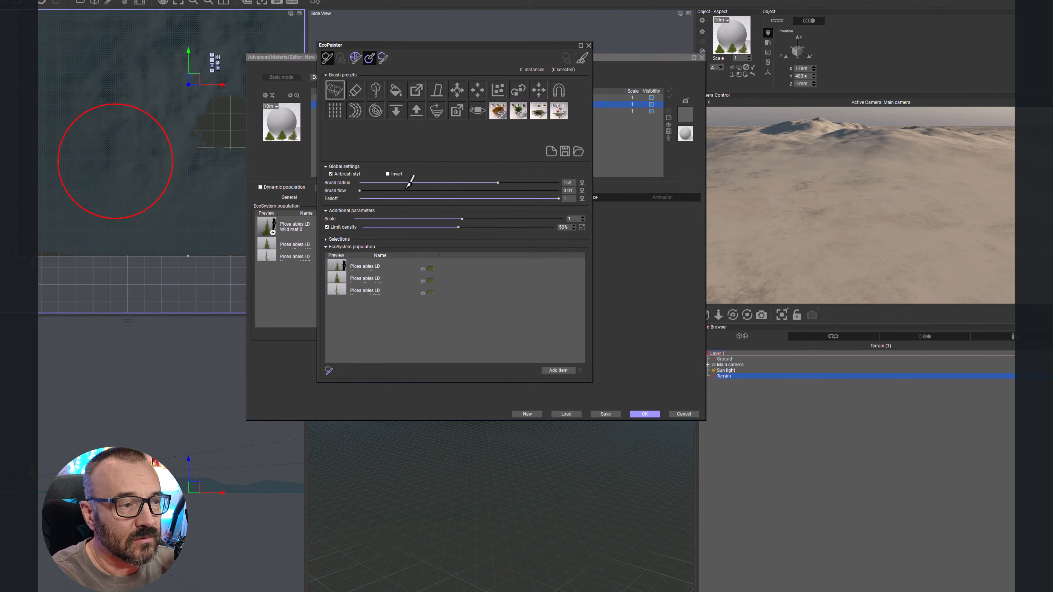
# Step: Set the brush radius to 30, flow to 1 and falloff to 0.445, then paint spruces onto the terrain
pyautogui.moveTo(499, 181)
pyautogui.mouseDown()
pyautogui.moveTo(396, 182)
pyautogui.moveTo(415, 182)
pyautogui.mouseUp()
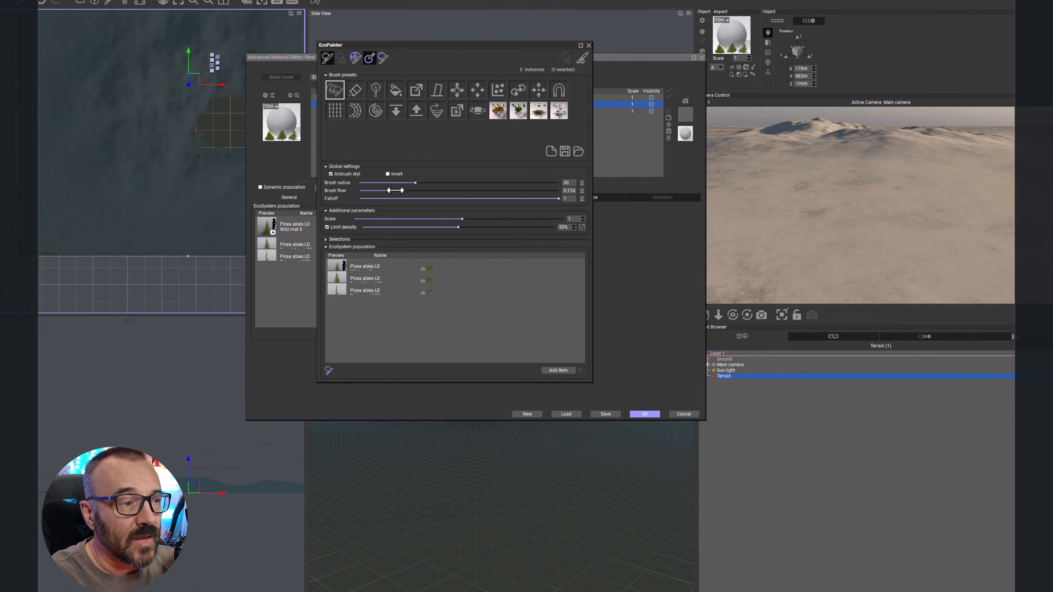
pyautogui.moveTo(395, 190); pyautogui.dragTo(573, 185)
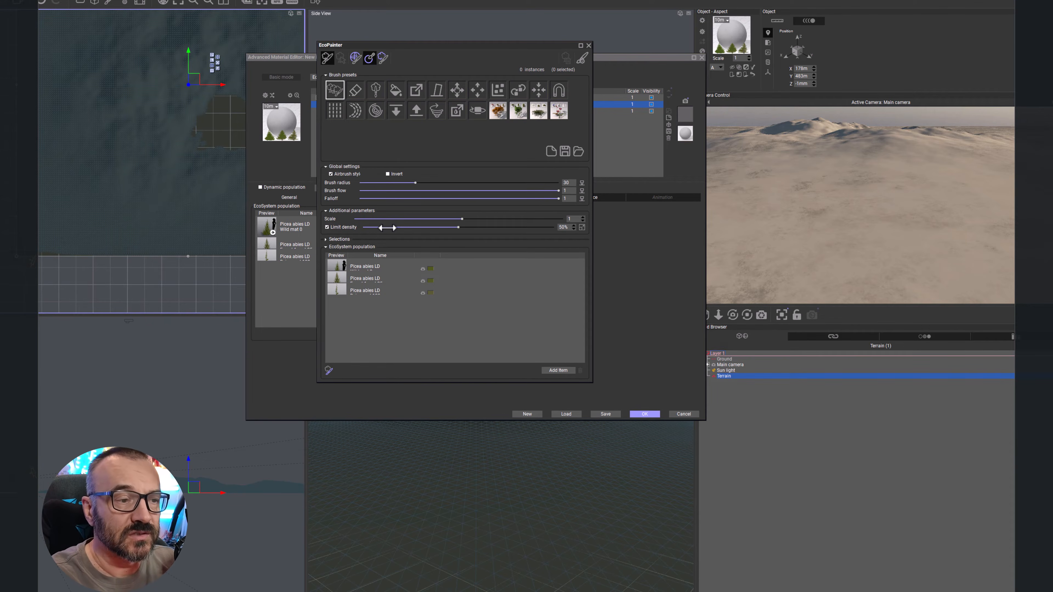
pyautogui.moveTo(559, 198); pyautogui.dragTo(448, 198)
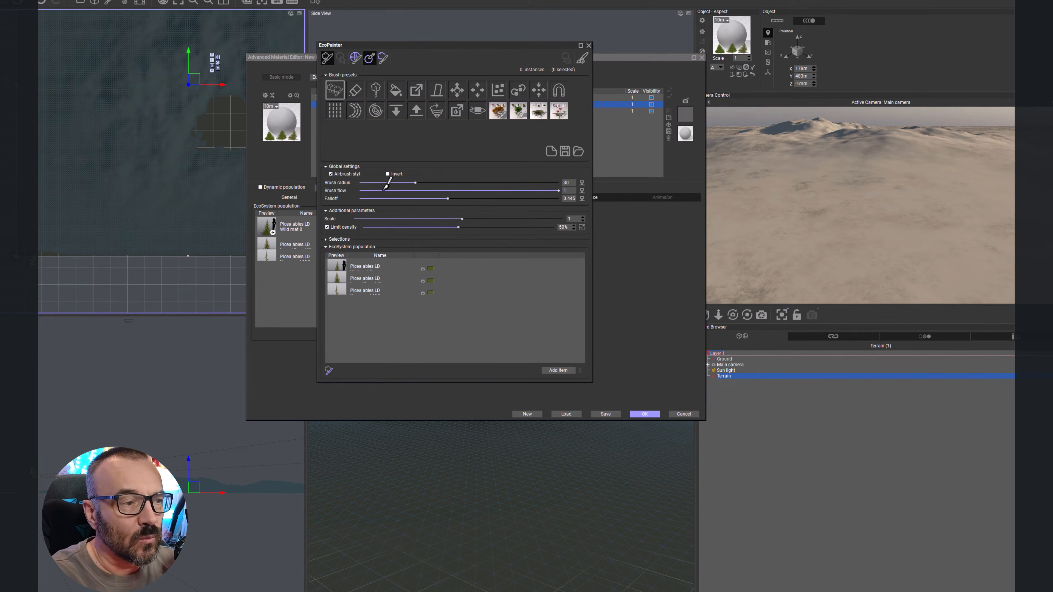
pyautogui.moveTo(559, 190)
pyautogui.mouseDown()
pyautogui.moveTo(384, 191)
pyautogui.moveTo(568, 187)
pyautogui.mouseUp()
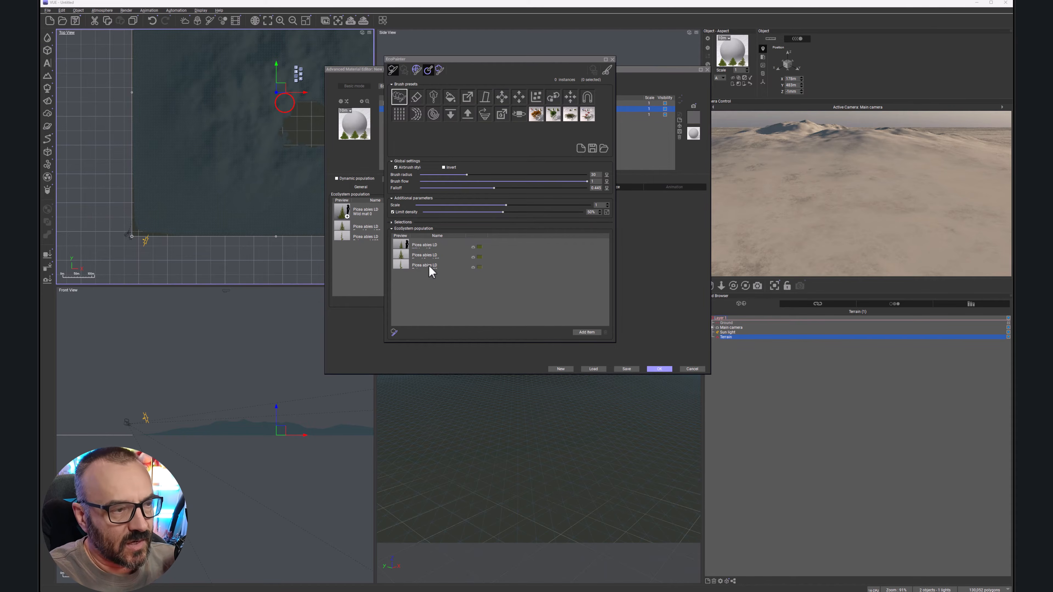
pyautogui.moveTo(185, 202)
pyautogui.mouseDown()
pyautogui.moveTo(161, 201)
pyautogui.moveTo(187, 202)
pyautogui.moveTo(173, 168)
pyautogui.moveTo(209, 182)
pyautogui.moveTo(173, 191)
pyautogui.mouseUp()
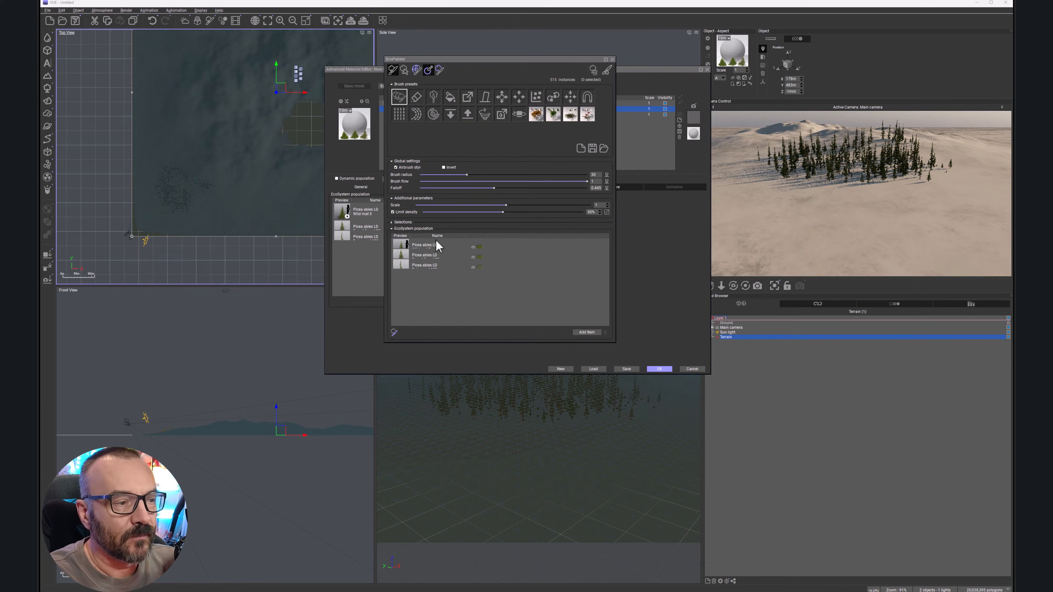
# Step: Raise the limit density to 100% and paint another patch of spruces
pyautogui.moveTo(503, 211)
pyautogui.mouseDown()
pyautogui.moveTo(584, 212)
pyautogui.moveTo(559, 212)
pyautogui.mouseUp()
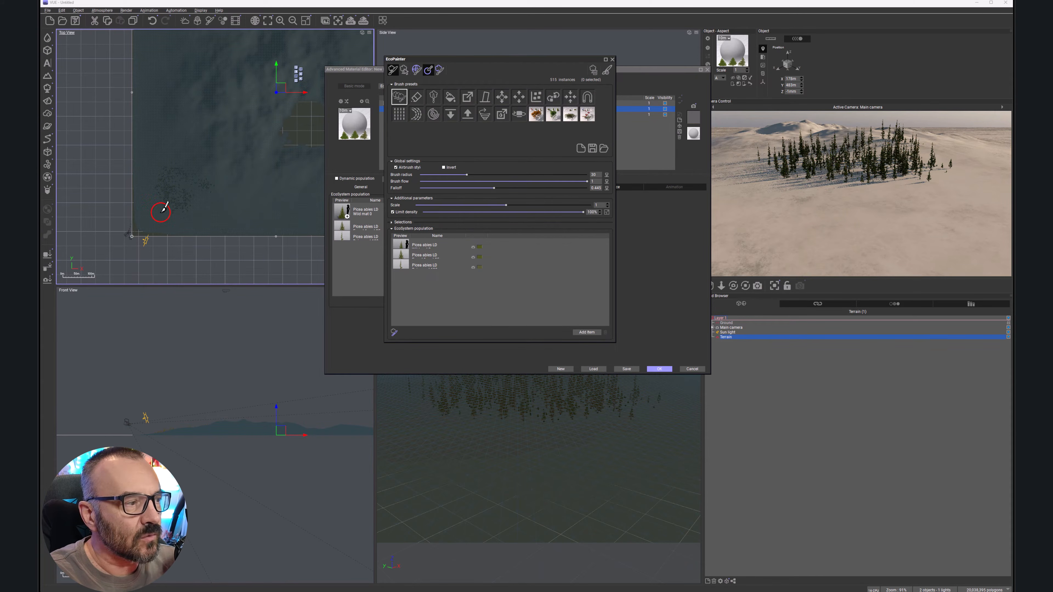
pyautogui.moveTo(162, 209); pyautogui.dragTo(171, 210)
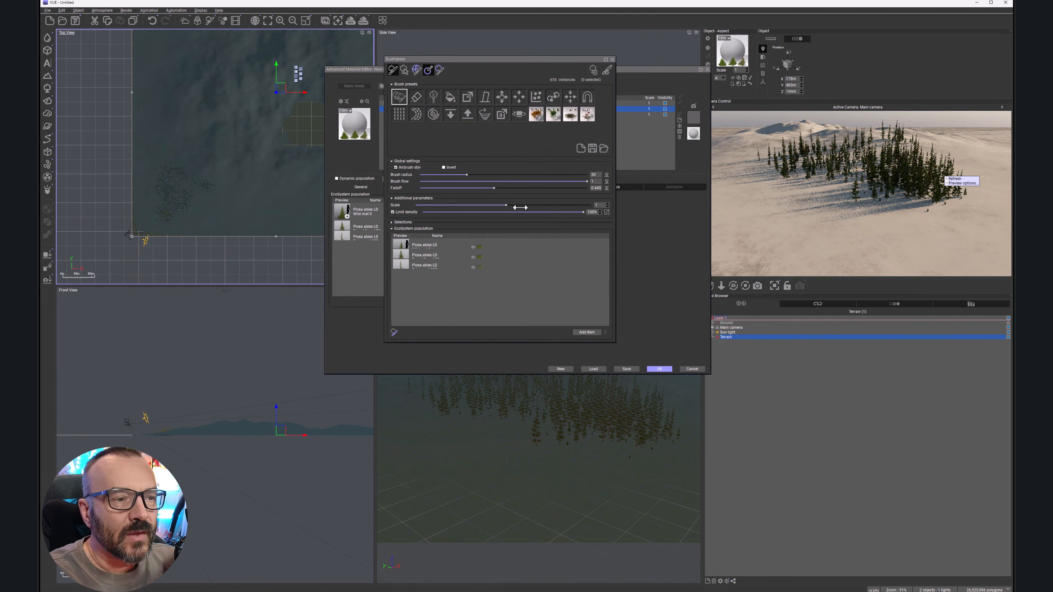
# Step: Lower the limit density to about 46% and paint more spruces across the terrain
pyautogui.moveTo(578, 213); pyautogui.dragTo(496, 213)
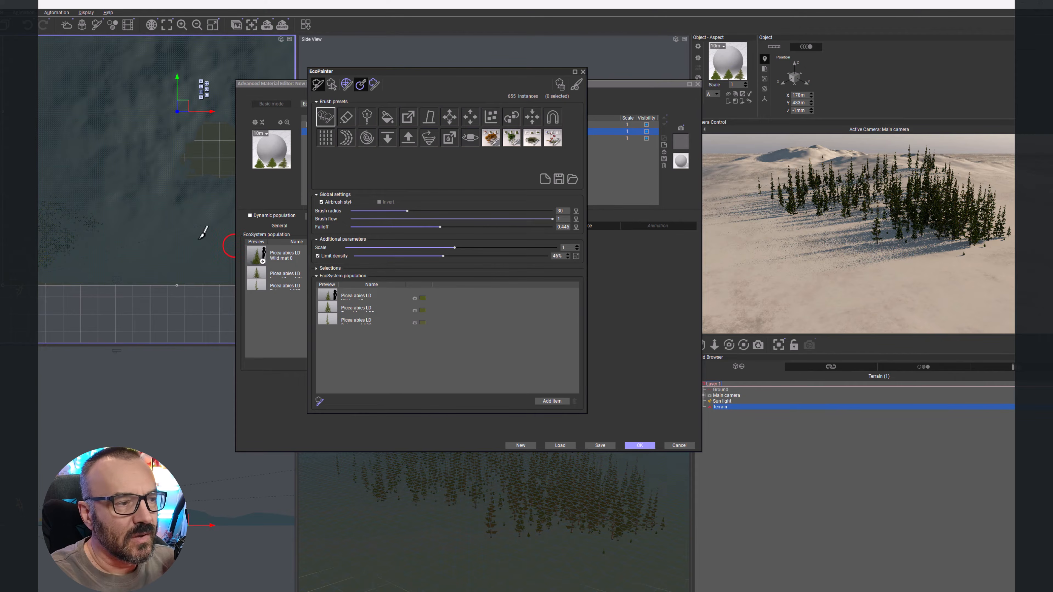
pyautogui.moveTo(31, 258); pyautogui.dragTo(63, 239)
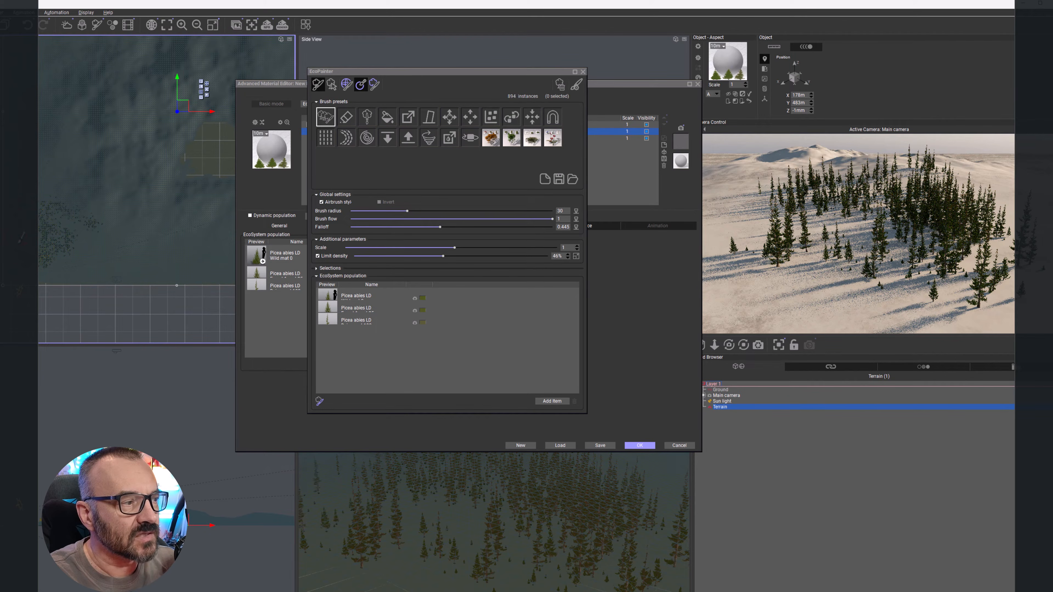
pyautogui.click(48, 256)
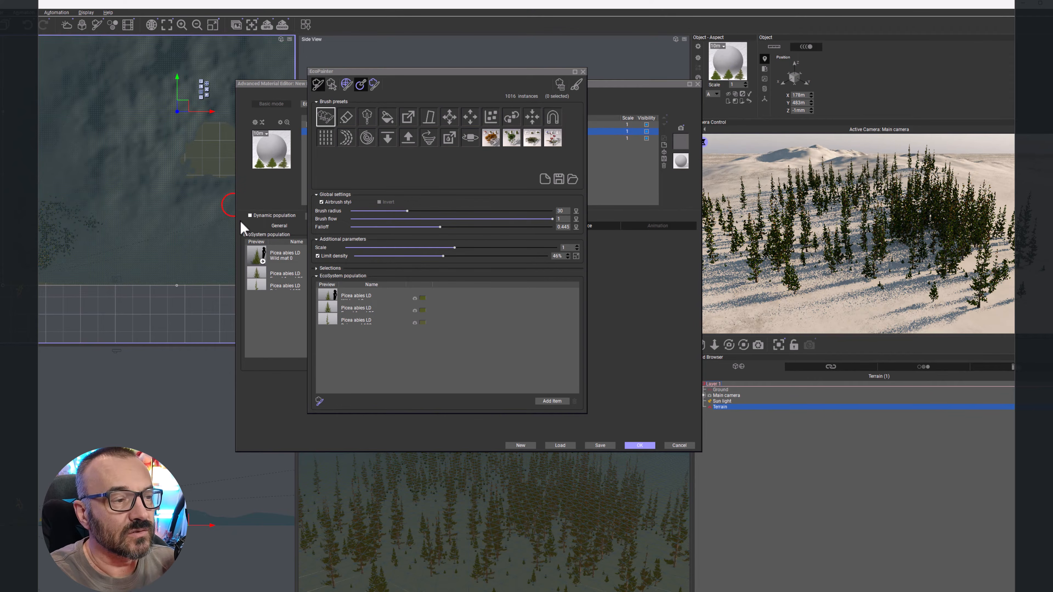
# Step: Switch to the eraser brush and erase spruces from part of the terrain
pyautogui.click(346, 118)
pyautogui.click(544, 374)
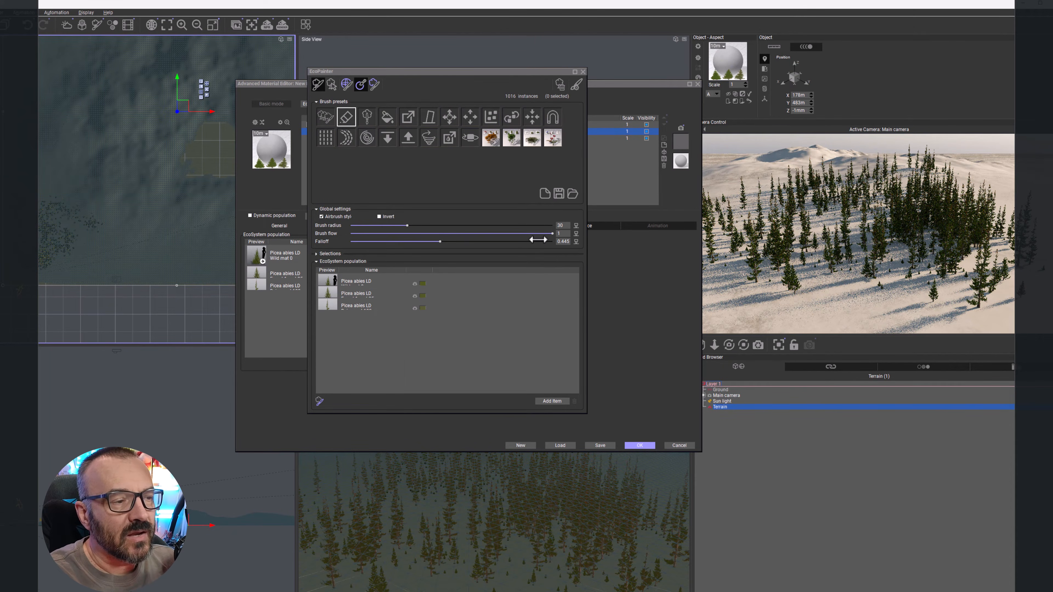
pyautogui.moveTo(49, 210)
pyautogui.mouseDown()
pyautogui.moveTo(47, 226)
pyautogui.moveTo(62, 233)
pyautogui.moveTo(79, 211)
pyautogui.mouseUp()
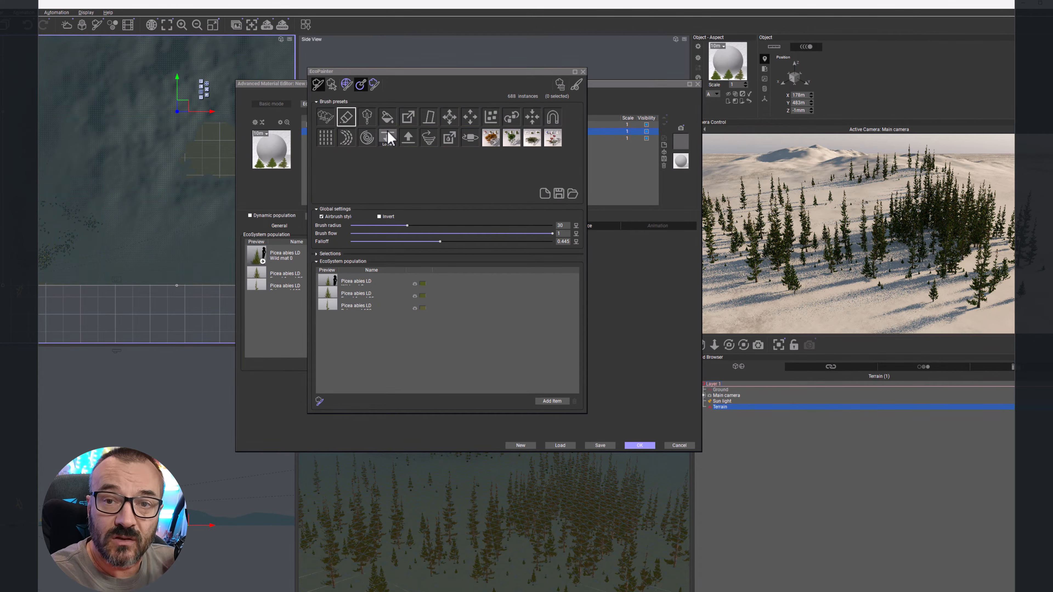
# Step: Select the single-instance brush, view its brush editor settings, and place a single spruce on the terrain
pyautogui.doubleClick(367, 119)
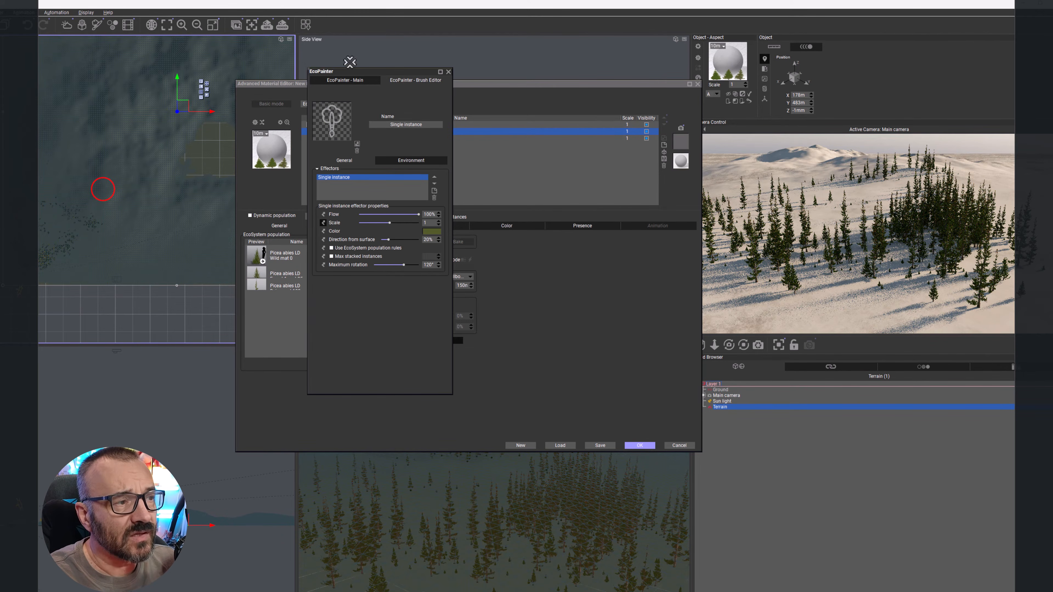
pyautogui.click(342, 84)
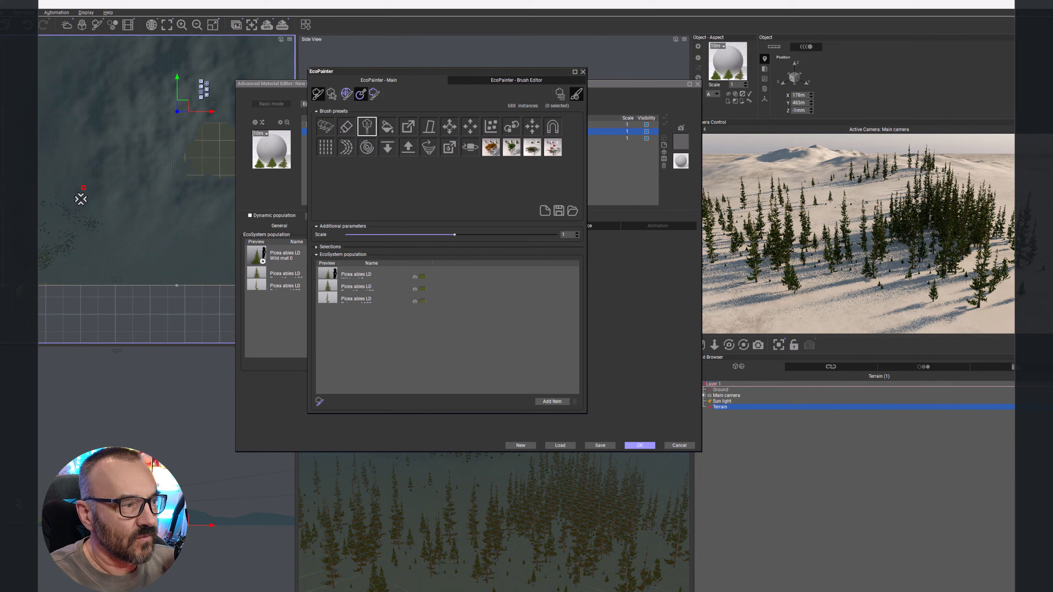
pyautogui.click(48, 235)
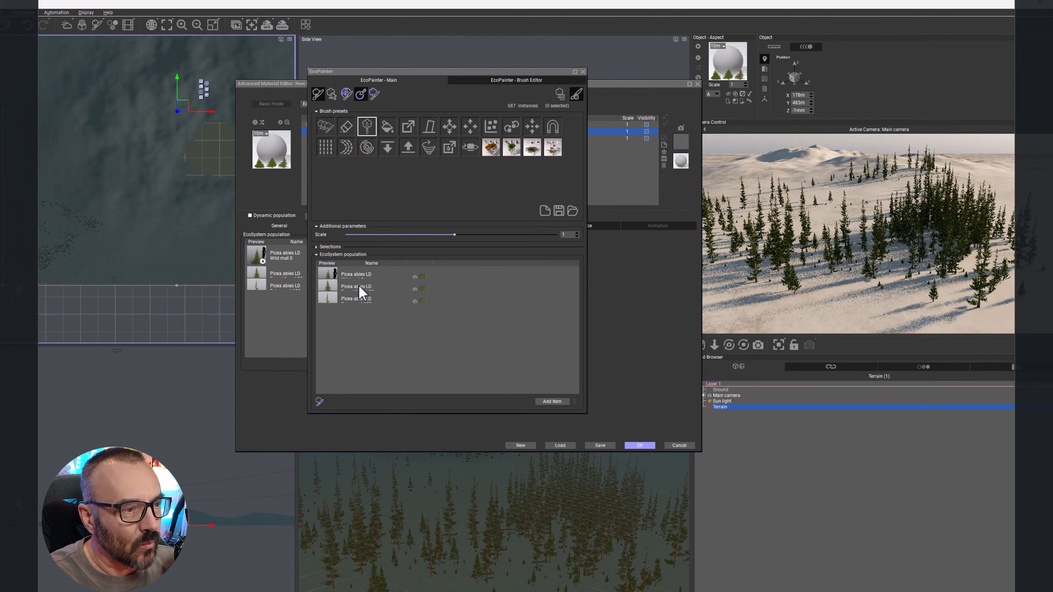
# Step: Select the third Picea abies item and place individual spruces at several spots on the terrain
pyautogui.click(356, 299)
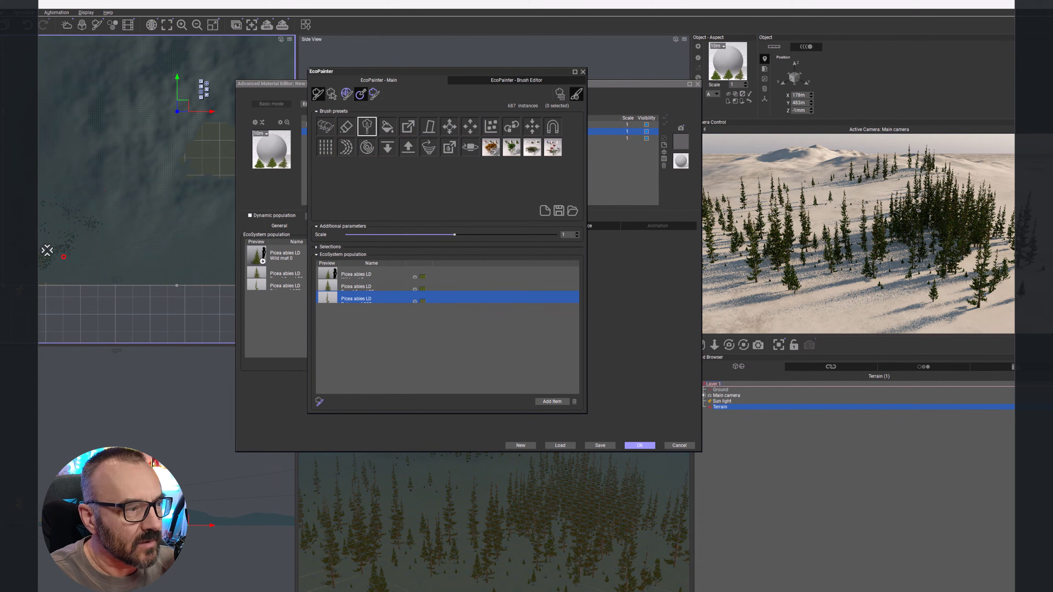
pyautogui.click(66, 247)
pyautogui.scroll(2, 34, 213)
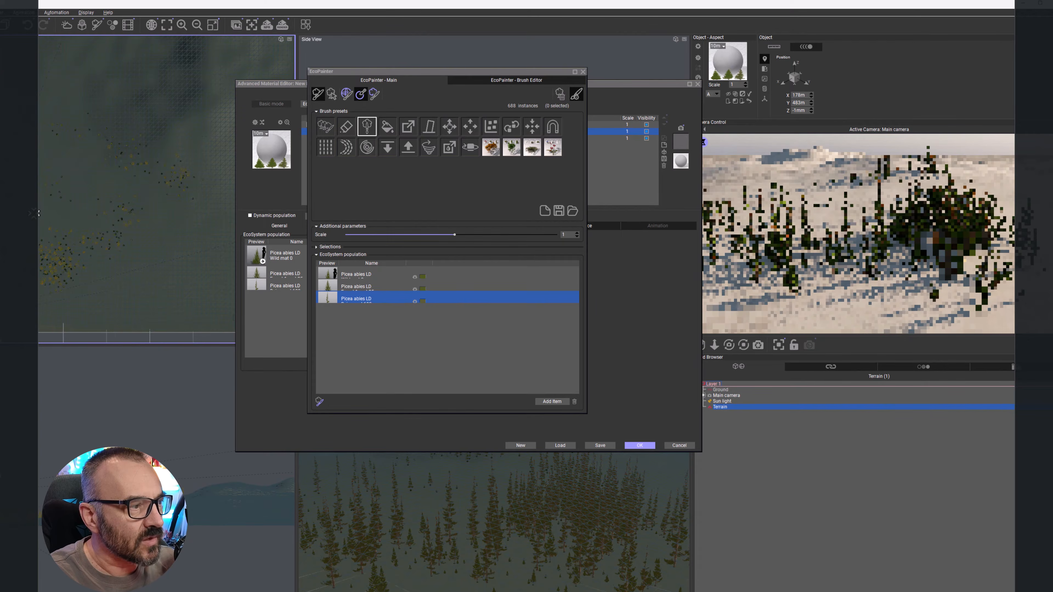
pyautogui.click(57, 223)
pyautogui.click(44, 219)
pyautogui.click(64, 219)
pyautogui.click(65, 233)
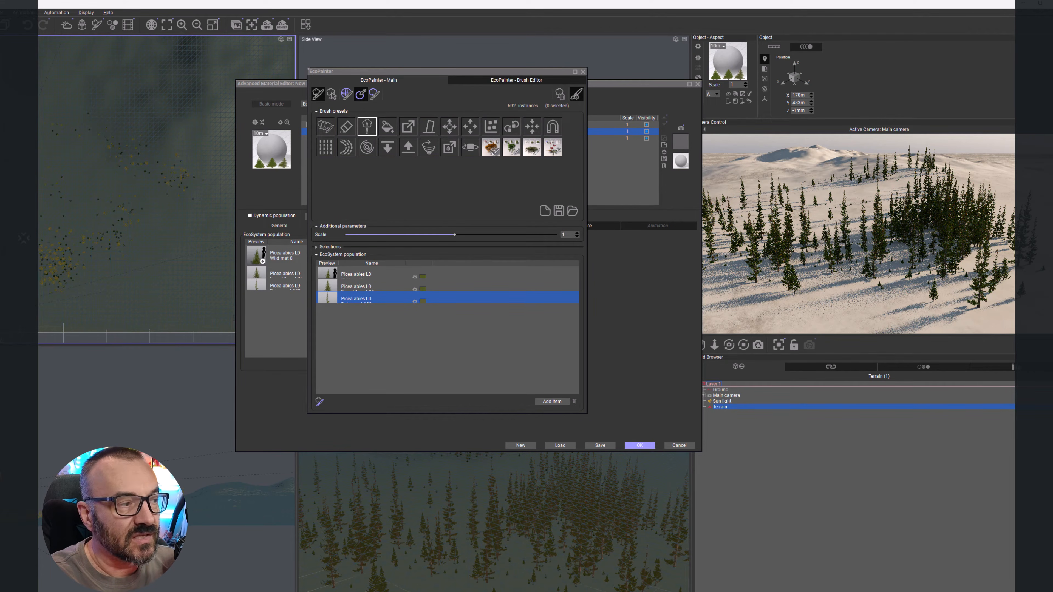
pyautogui.click(25, 258)
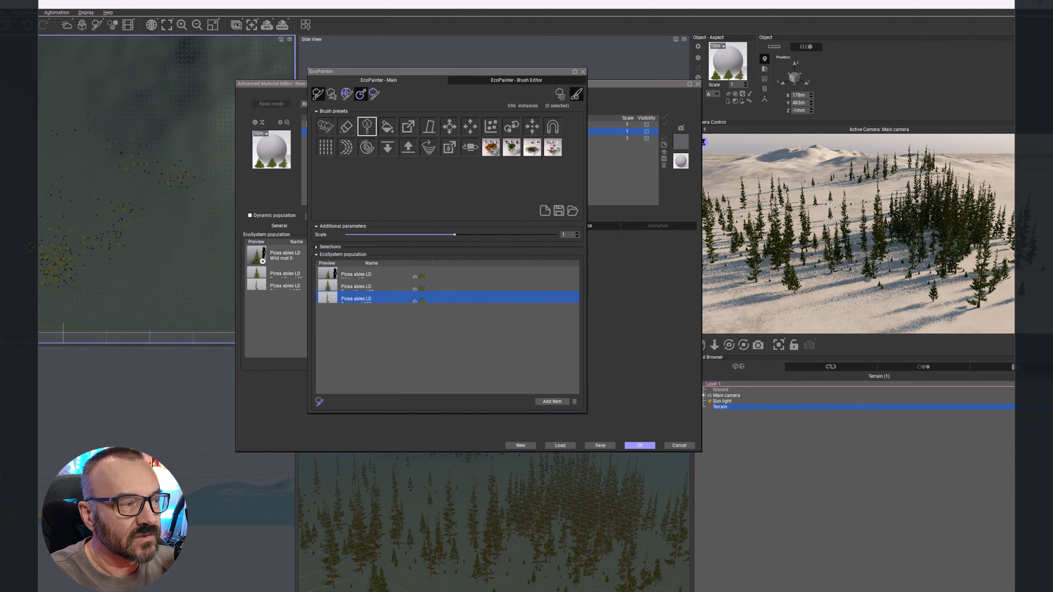
pyautogui.click(26, 224)
pyautogui.click(28, 208)
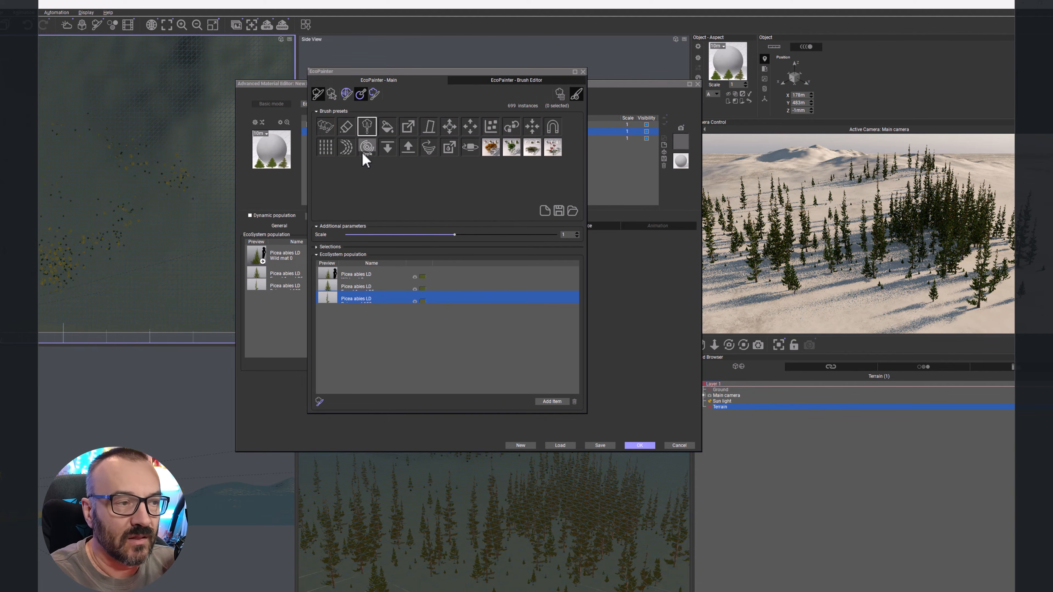
# Step: Choose the color brush, set its color to red, and paint the tint onto a group of trees
pyautogui.scroll(3, 117, 230)
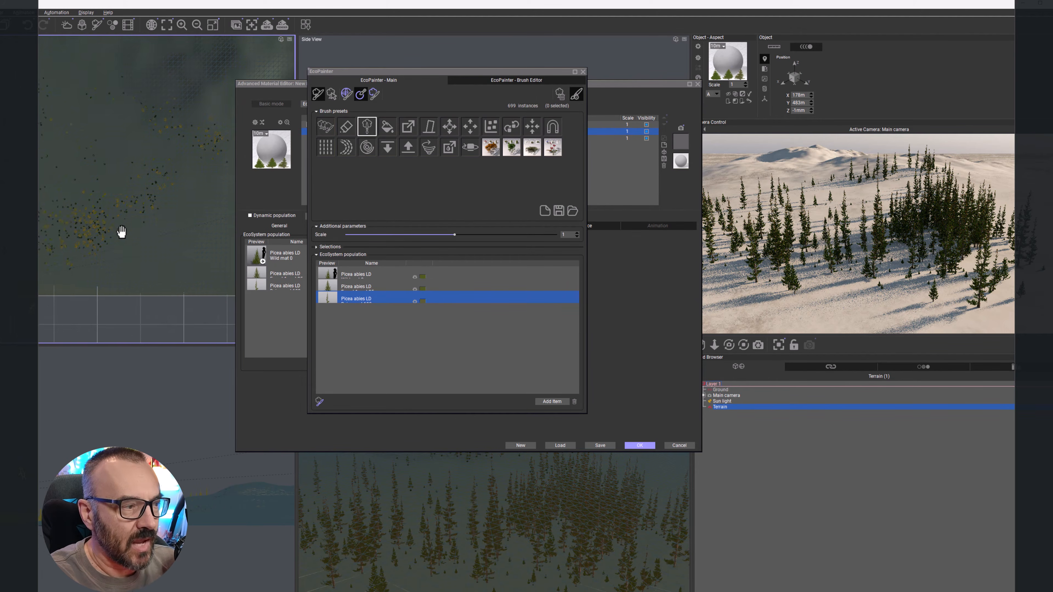
pyautogui.click(387, 126)
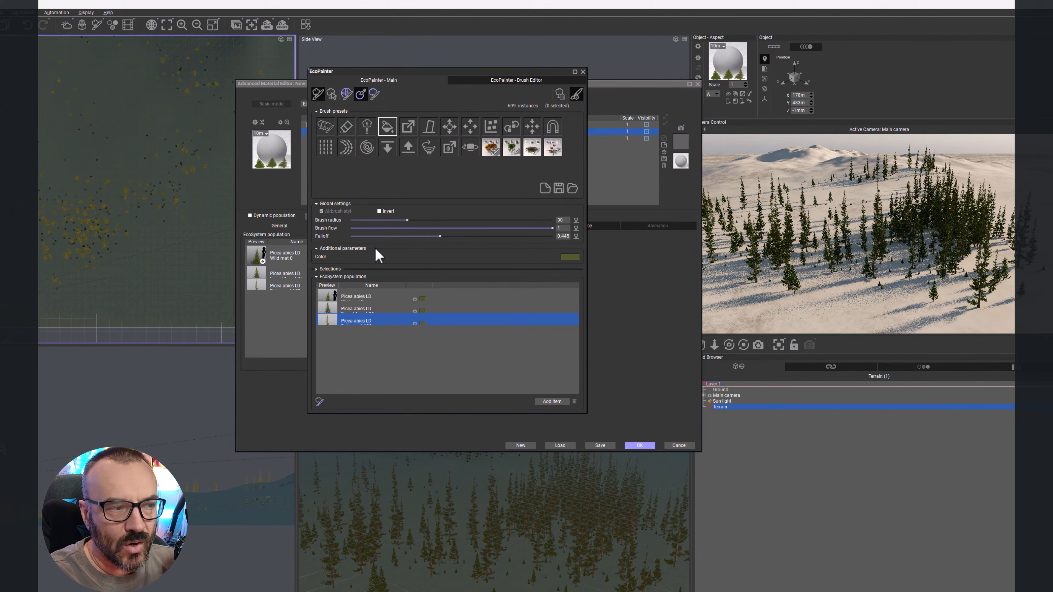
pyautogui.click(570, 257)
pyautogui.click(557, 328)
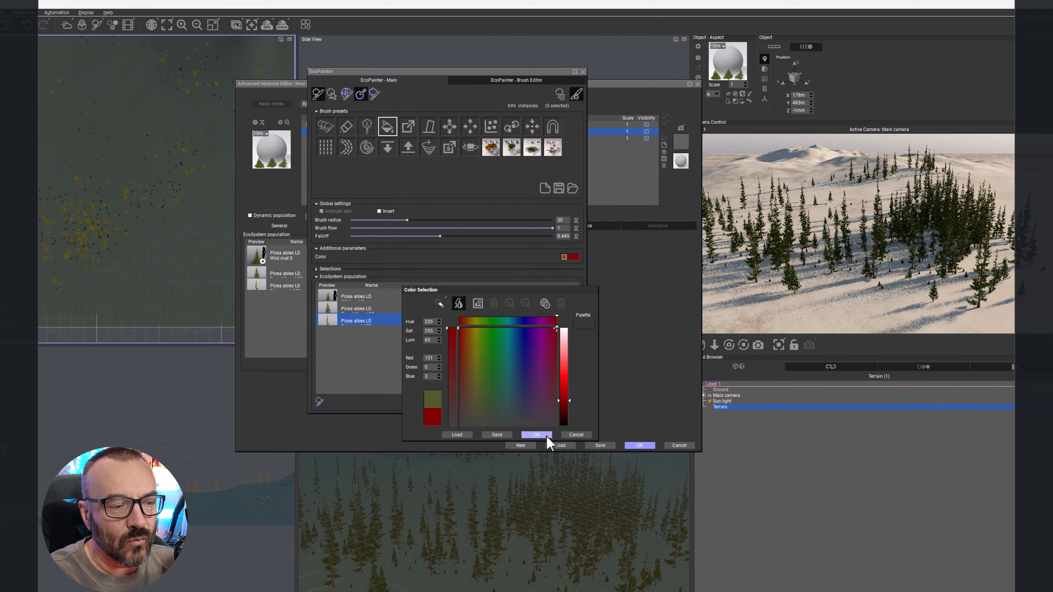
pyautogui.click(537, 434)
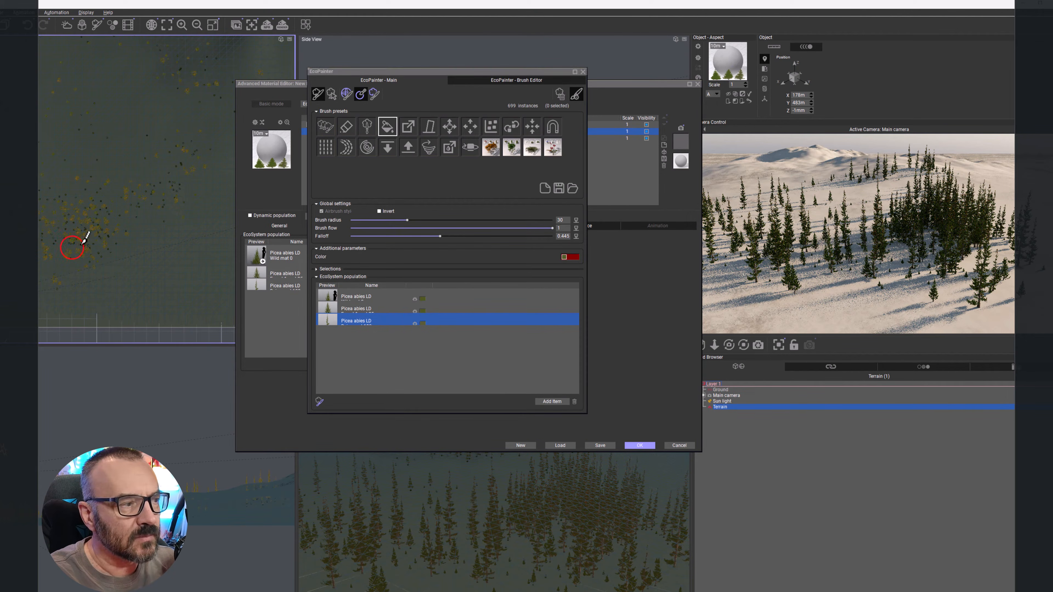
pyautogui.moveTo(81, 248)
pyautogui.mouseDown()
pyautogui.moveTo(77, 235)
pyautogui.moveTo(66, 254)
pyautogui.moveTo(89, 255)
pyautogui.moveTo(79, 228)
pyautogui.moveTo(101, 248)
pyautogui.moveTo(100, 231)
pyautogui.mouseUp()
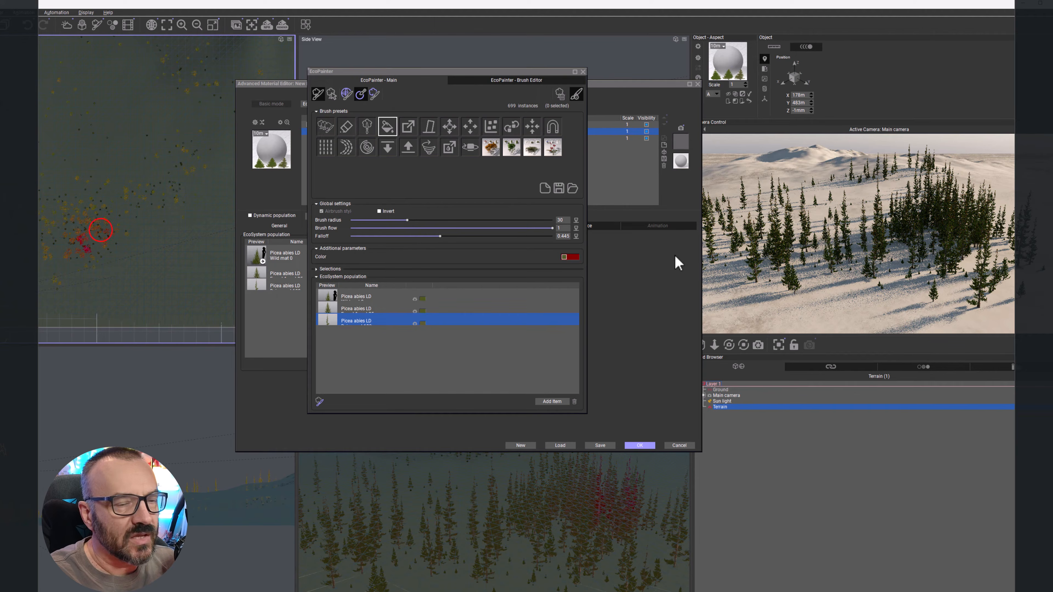
pyautogui.rightClick(959, 233)
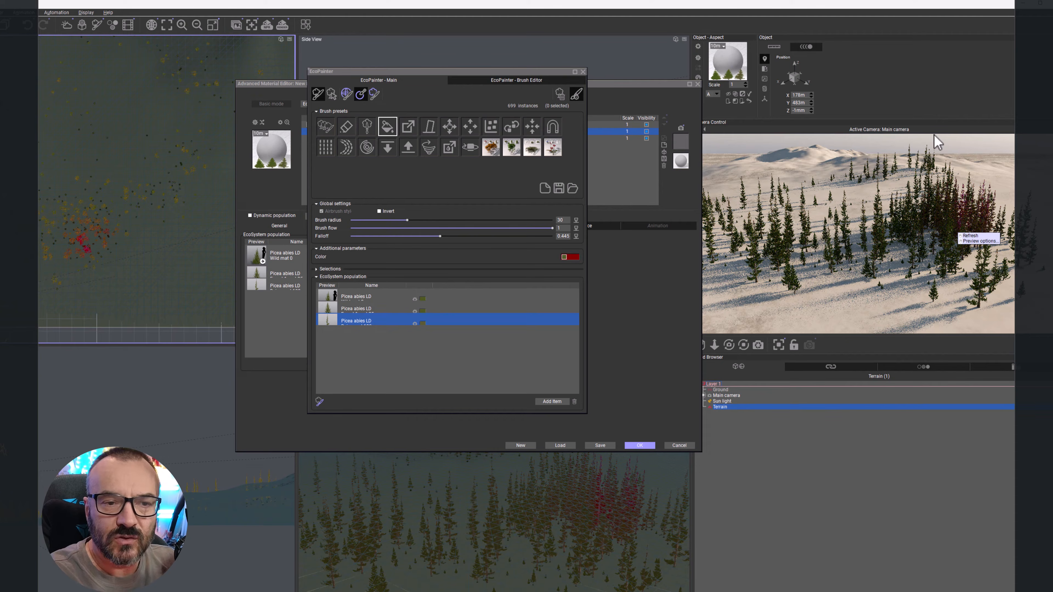
pyautogui.rightClick(880, 141)
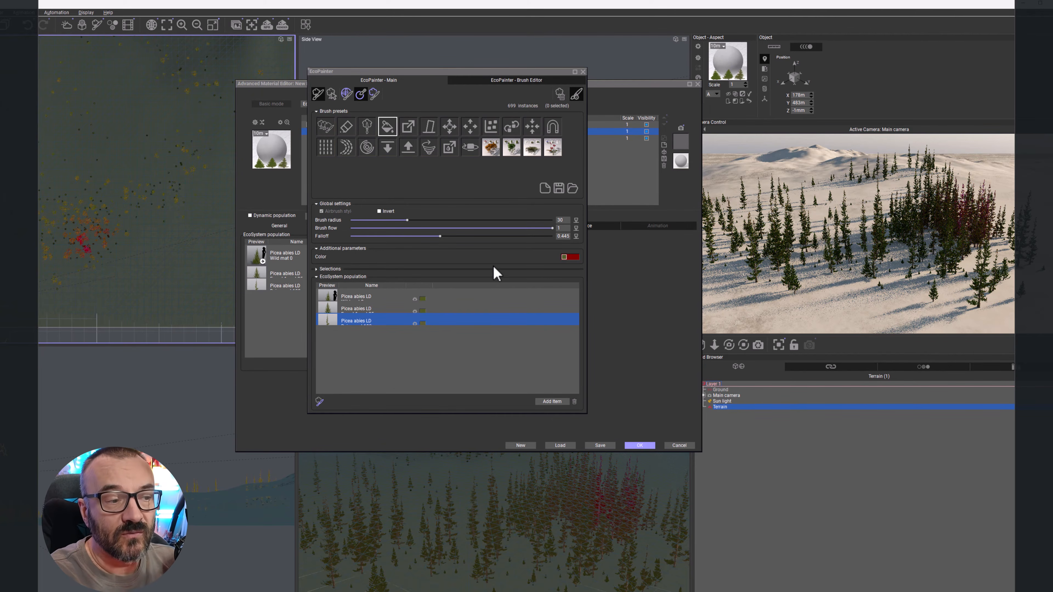
# Step: Choose the scale brush with scale 1.5 and enlarge the trees at one spot
pyautogui.click(409, 127)
pyautogui.click(544, 374)
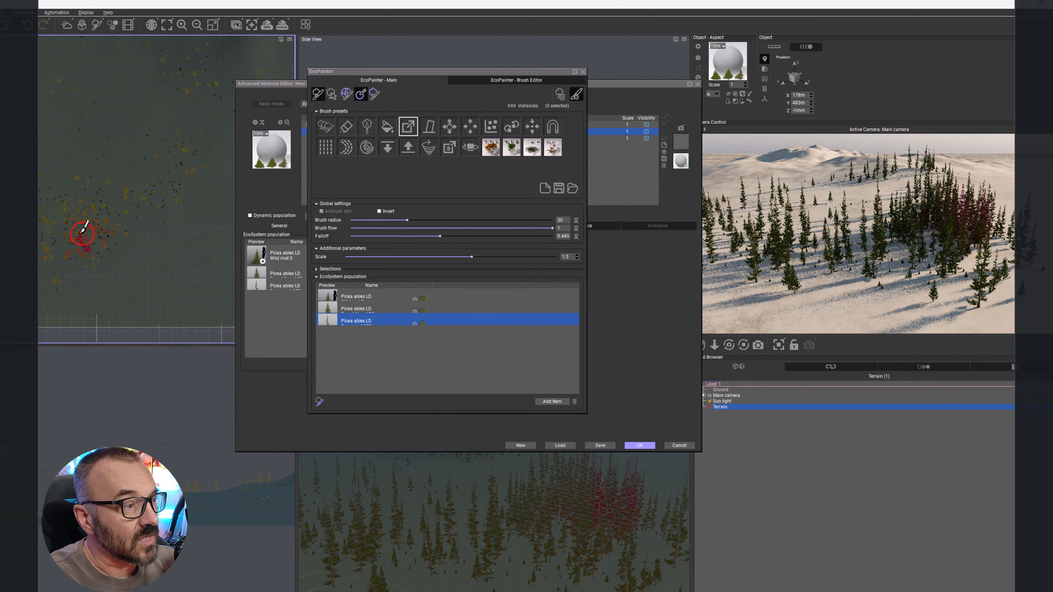
pyautogui.click(103, 234)
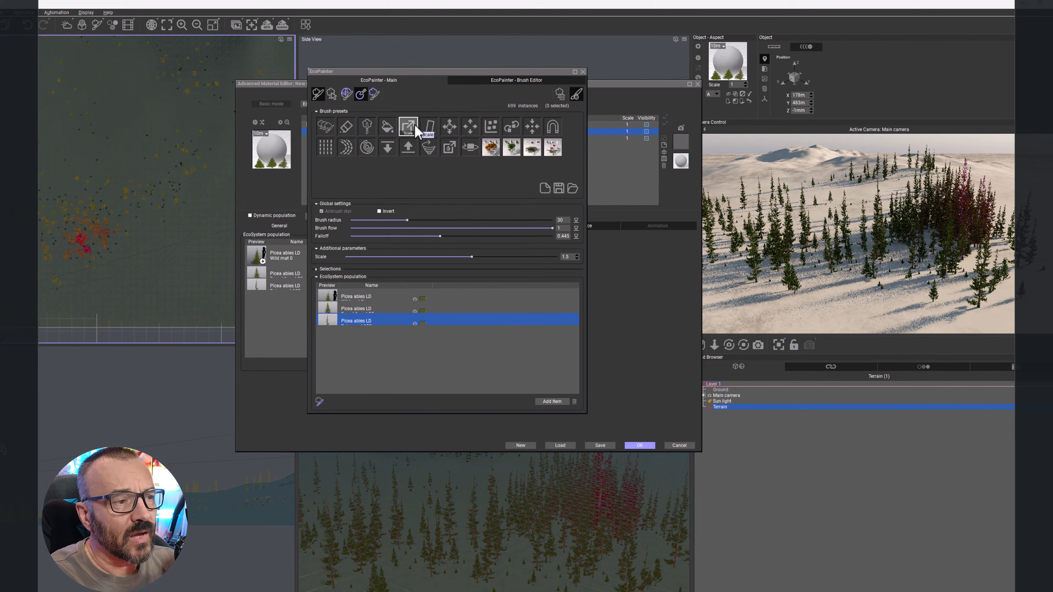
# Step: Enable Invert, shrink trees at one spot with the scale brush, then disable Invert
pyautogui.click(380, 211)
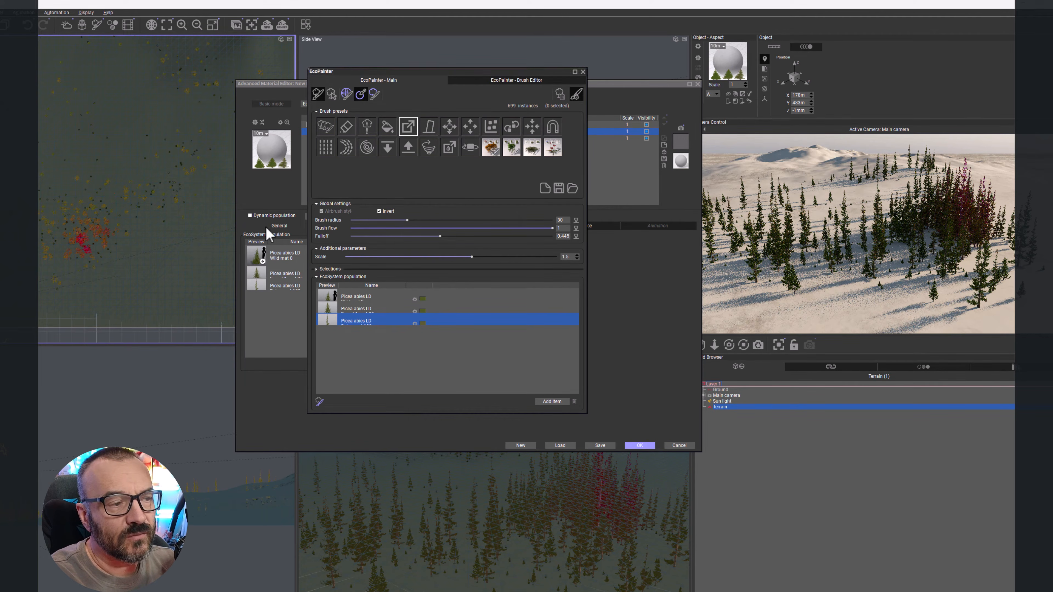
pyautogui.click(85, 243)
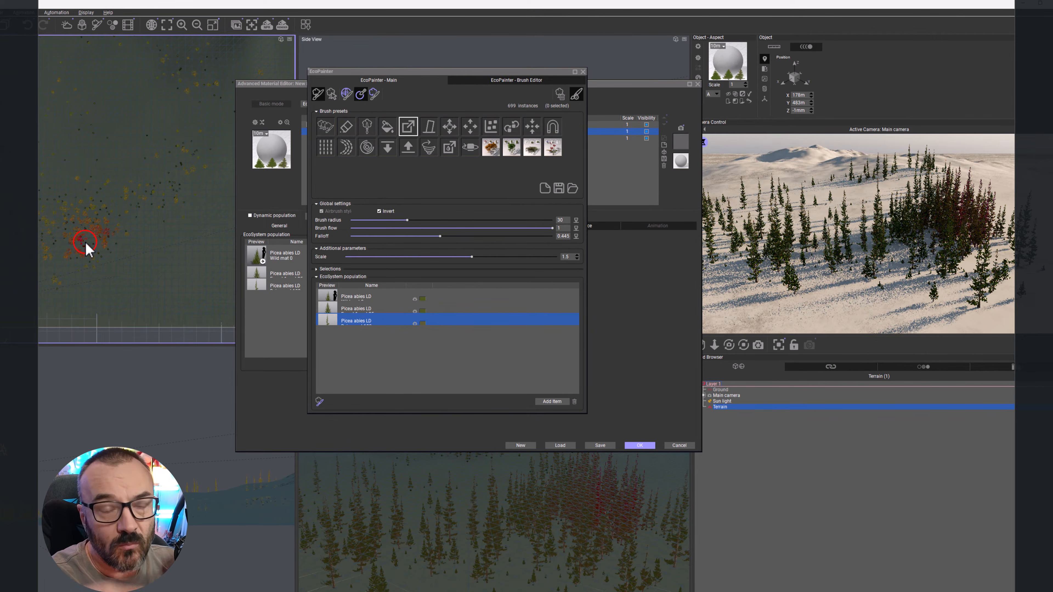
pyautogui.click(379, 211)
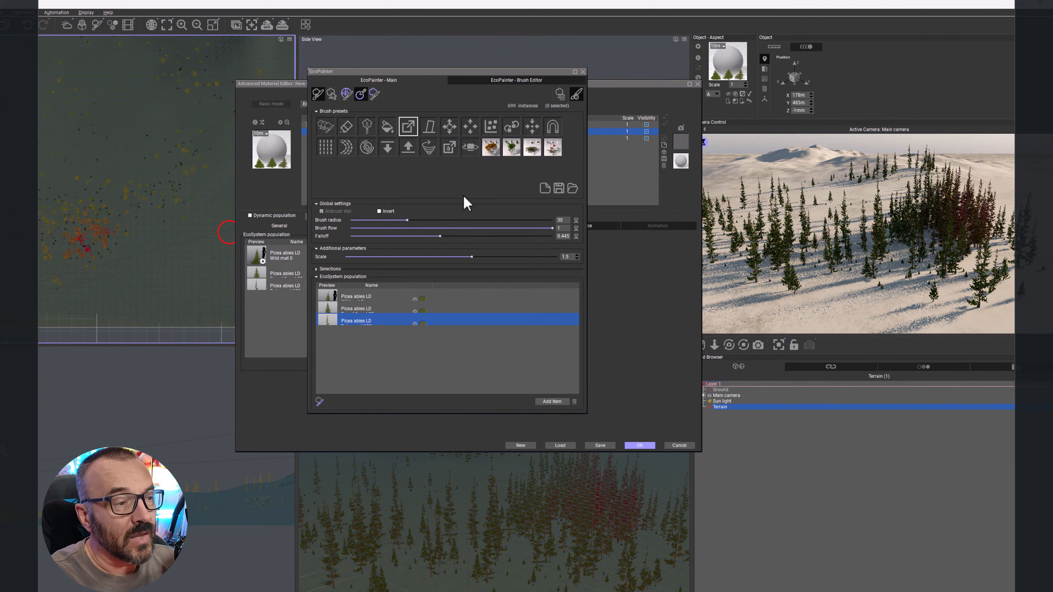
# Step: Choose the orientation brush, set the angle with axis to 21°, and brush it across the trees
pyautogui.click(428, 132)
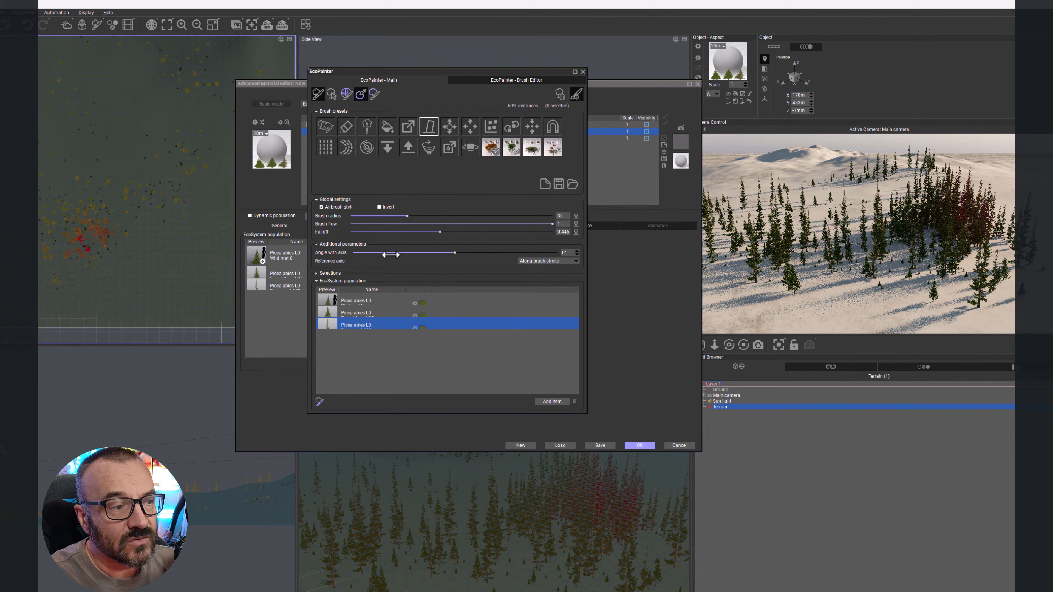
pyautogui.moveTo(465, 255)
pyautogui.mouseDown()
pyautogui.moveTo(472, 249)
pyautogui.moveTo(458, 249)
pyautogui.moveTo(475, 251)
pyautogui.mouseUp()
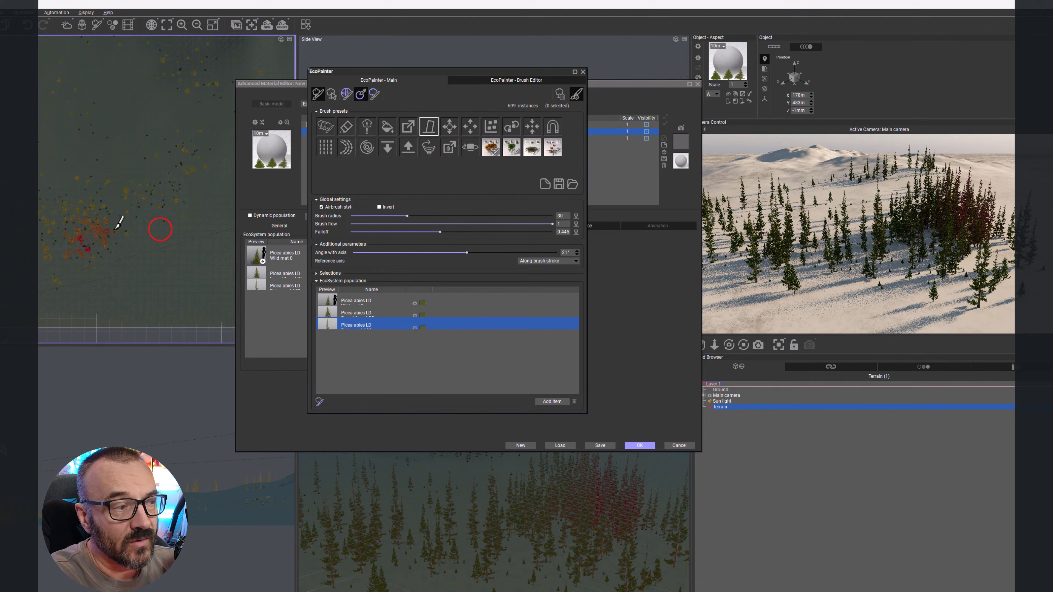
pyautogui.moveTo(117, 235)
pyautogui.mouseDown()
pyautogui.moveTo(82, 247)
pyautogui.moveTo(73, 235)
pyautogui.mouseUp()
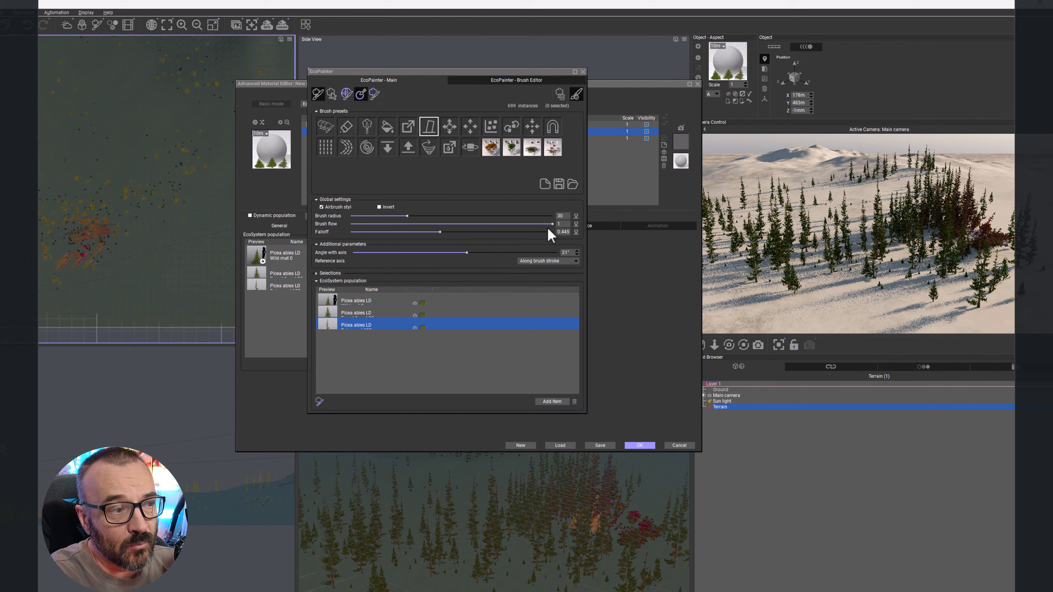
# Step: Lower the orientation brush's flow and axis angle, then clear all instances from the EcoSystem
pyautogui.moveTo(547, 225); pyautogui.dragTo(361, 226)
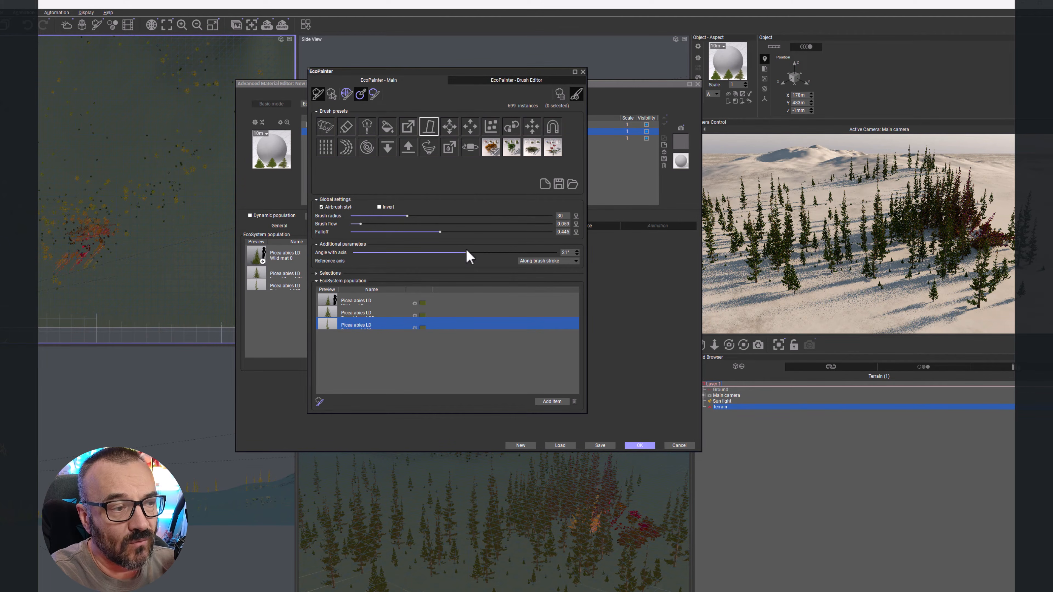
pyautogui.moveTo(467, 251)
pyautogui.mouseDown()
pyautogui.moveTo(446, 251)
pyautogui.moveTo(460, 251)
pyautogui.mouseUp()
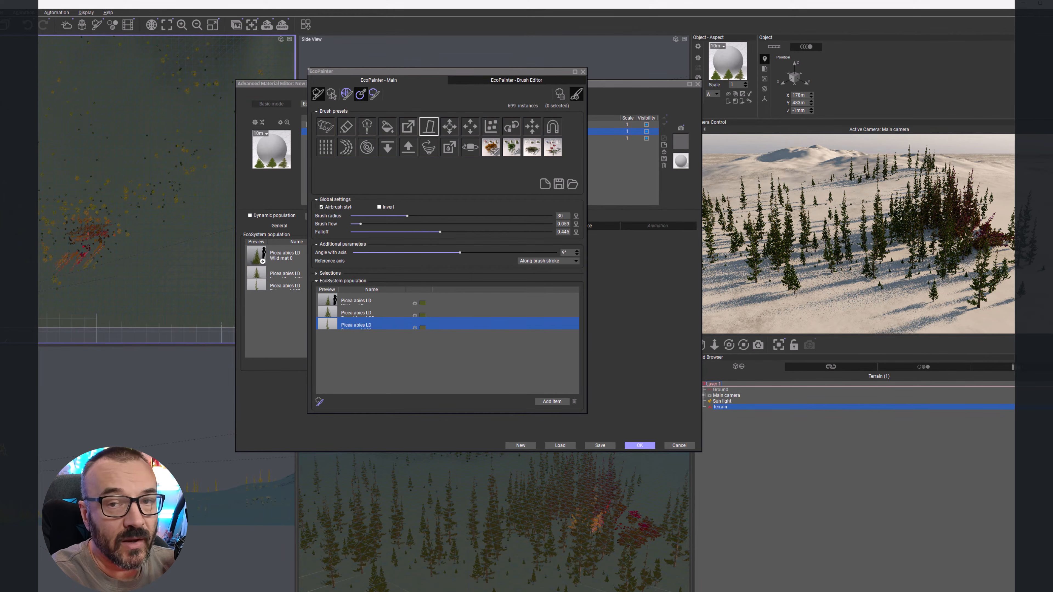
pyautogui.click(560, 94)
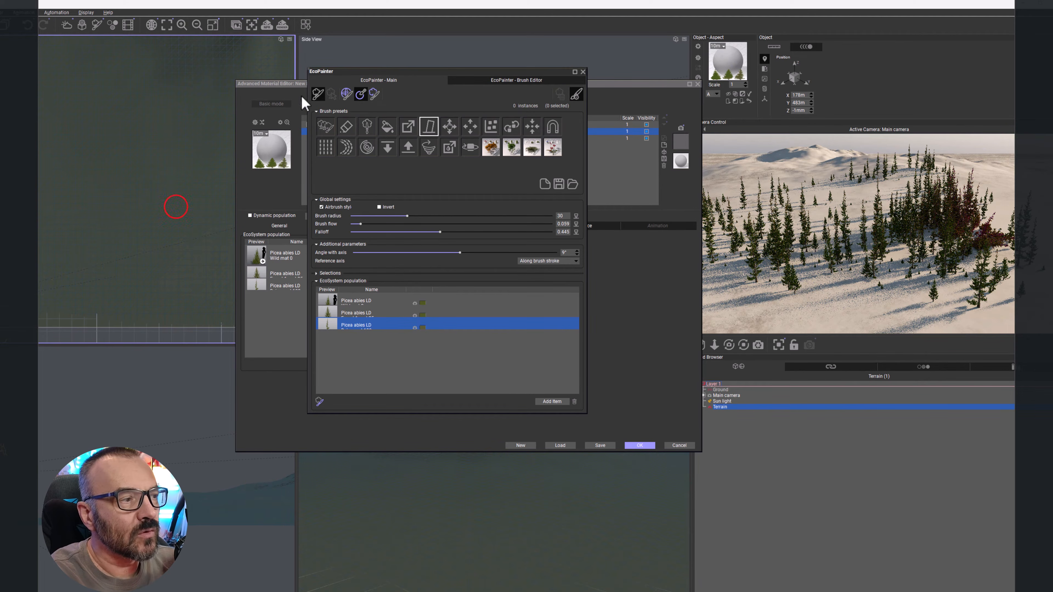
# Step: Choose the paint brush without saving the changed brush, raise its flow to 1, and repaint a dense tree patch
pyautogui.click(329, 127)
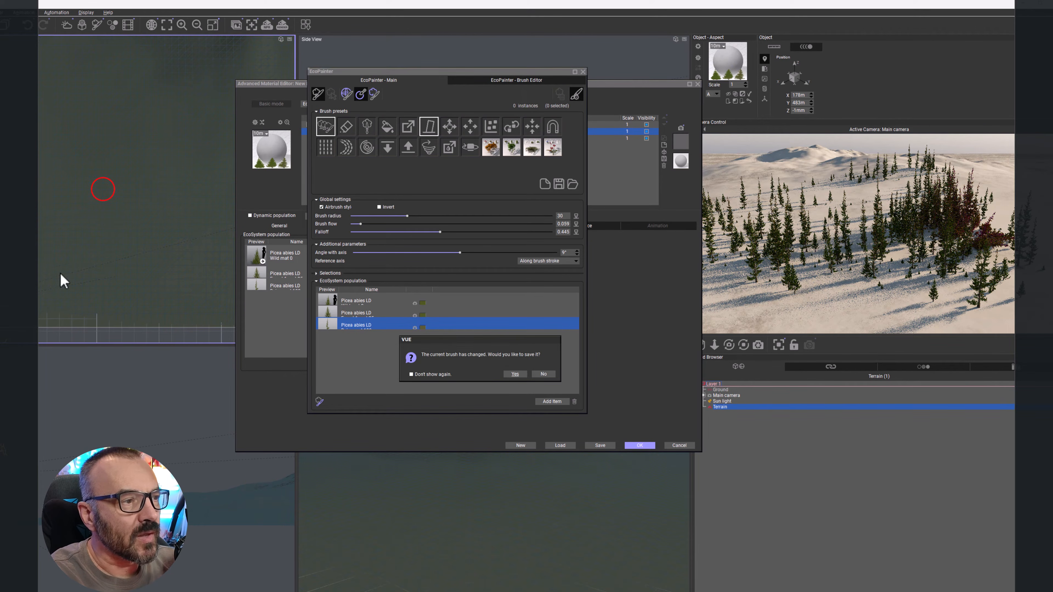
pyautogui.click(544, 373)
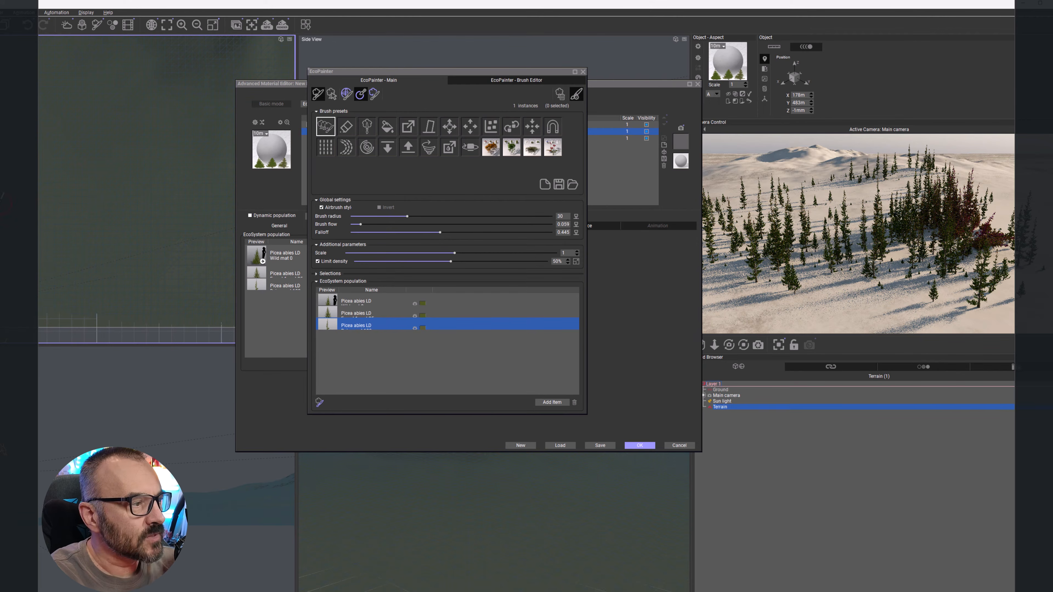
pyautogui.moveTo(11, 224); pyautogui.dragTo(29, 239)
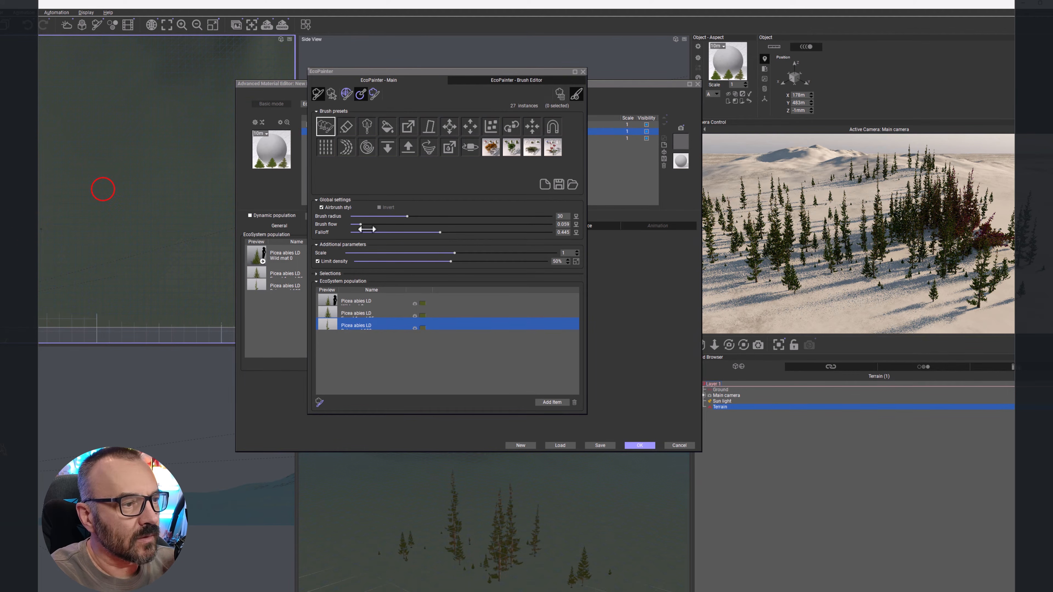
pyautogui.moveTo(361, 224); pyautogui.dragTo(556, 224)
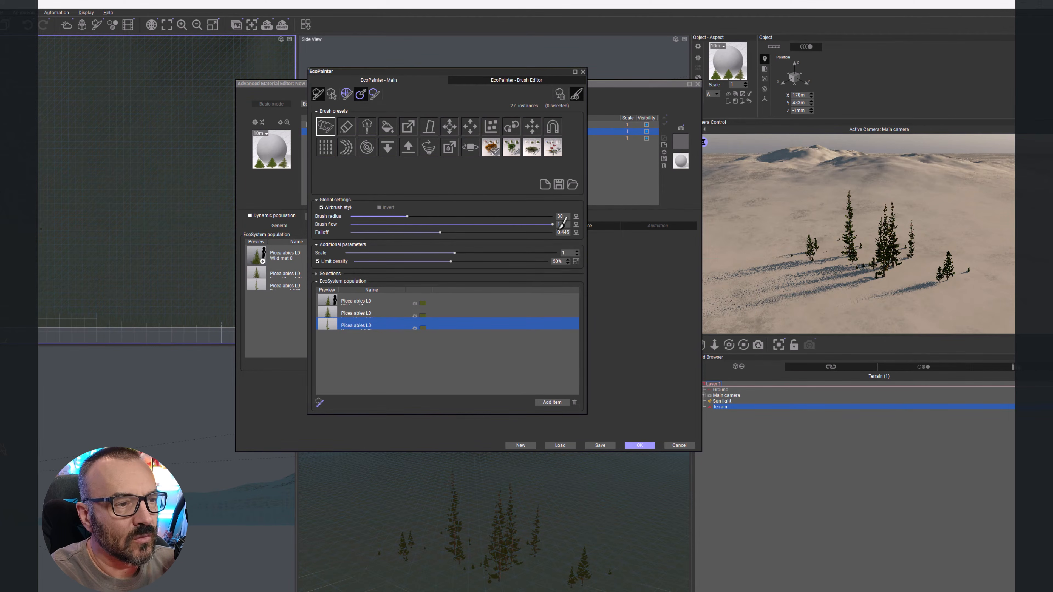
pyautogui.moveTo(9, 223)
pyautogui.mouseDown()
pyautogui.moveTo(42, 248)
pyautogui.moveTo(24, 198)
pyautogui.mouseUp()
pyautogui.moveTo(29, 154)
pyautogui.mouseDown()
pyautogui.moveTo(46, 176)
pyautogui.moveTo(94, 166)
pyautogui.moveTo(27, 260)
pyautogui.moveTo(115, 226)
pyautogui.mouseUp()
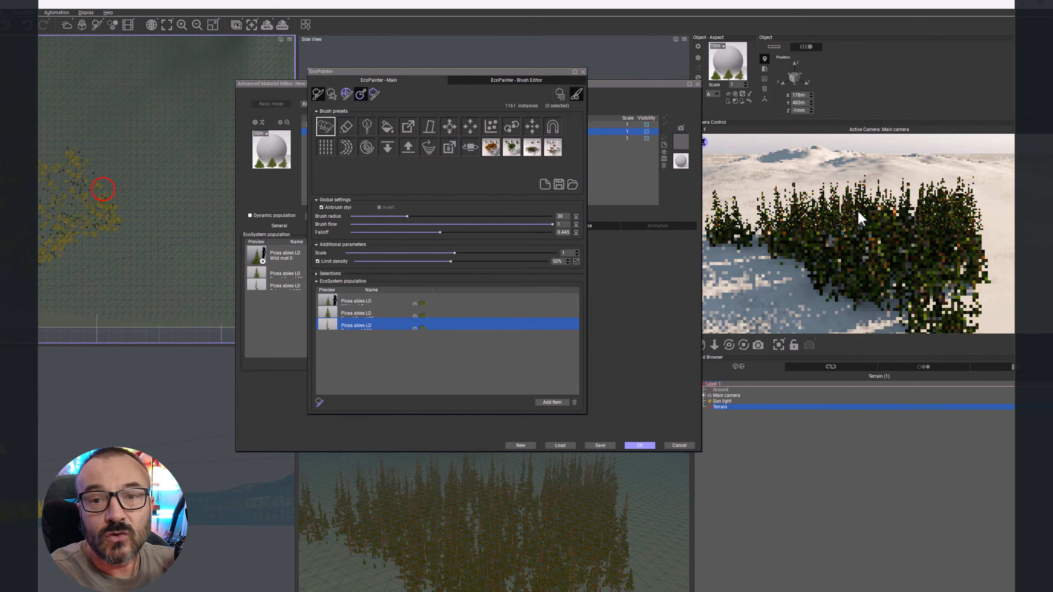
# Step: Try the first two position brushes on the tree patch with short strokes
pyautogui.click(449, 124)
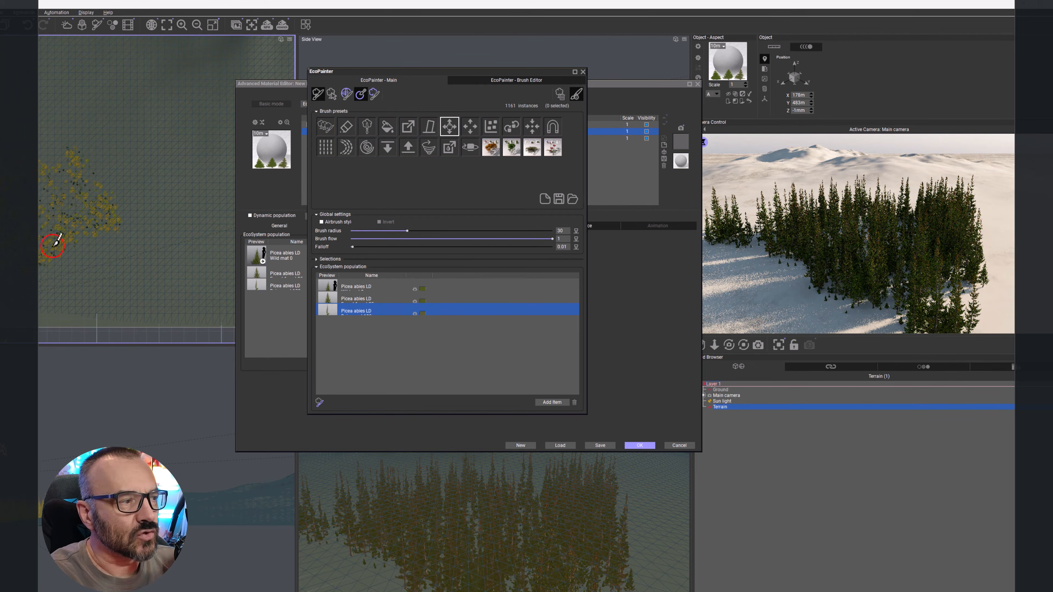
pyautogui.moveTo(48, 253)
pyautogui.mouseDown()
pyautogui.moveTo(63, 239)
pyautogui.moveTo(41, 246)
pyautogui.moveTo(75, 236)
pyautogui.mouseUp()
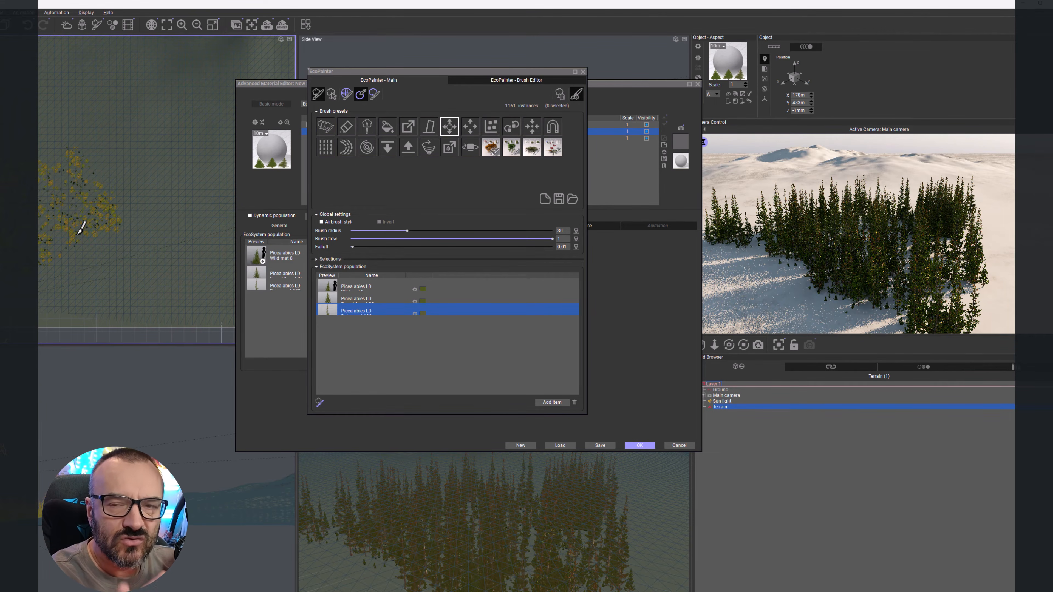
pyautogui.click(477, 120)
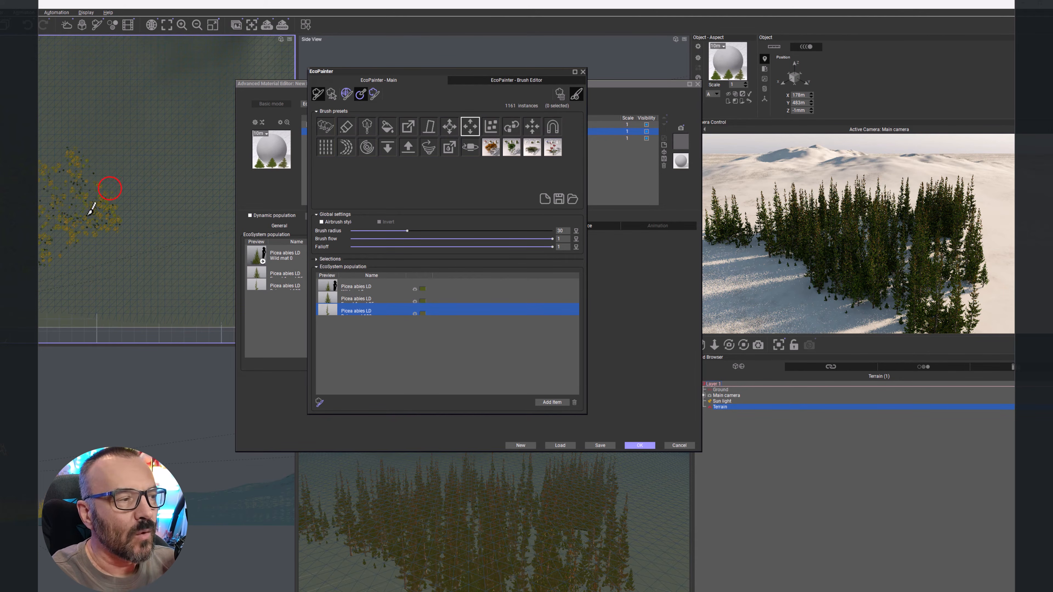
pyautogui.moveTo(78, 223)
pyautogui.mouseDown()
pyautogui.moveTo(69, 216)
pyautogui.moveTo(49, 242)
pyautogui.moveTo(79, 233)
pyautogui.mouseUp()
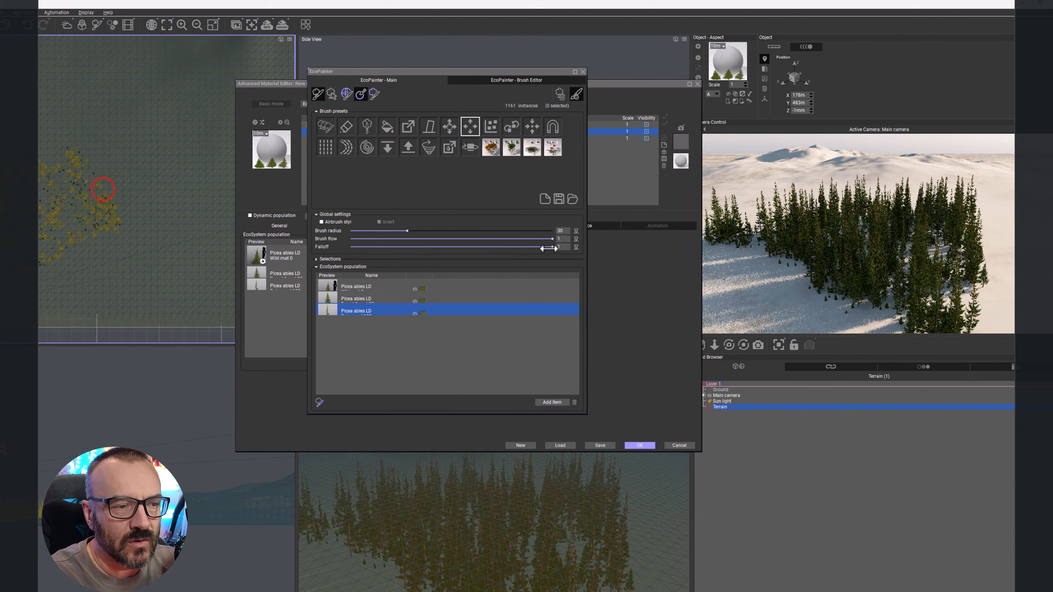
# Step: Set the falloff to 0, brush the patch again, then set the falloff to about 0.873
pyautogui.moveTo(549, 248); pyautogui.dragTo(351, 247)
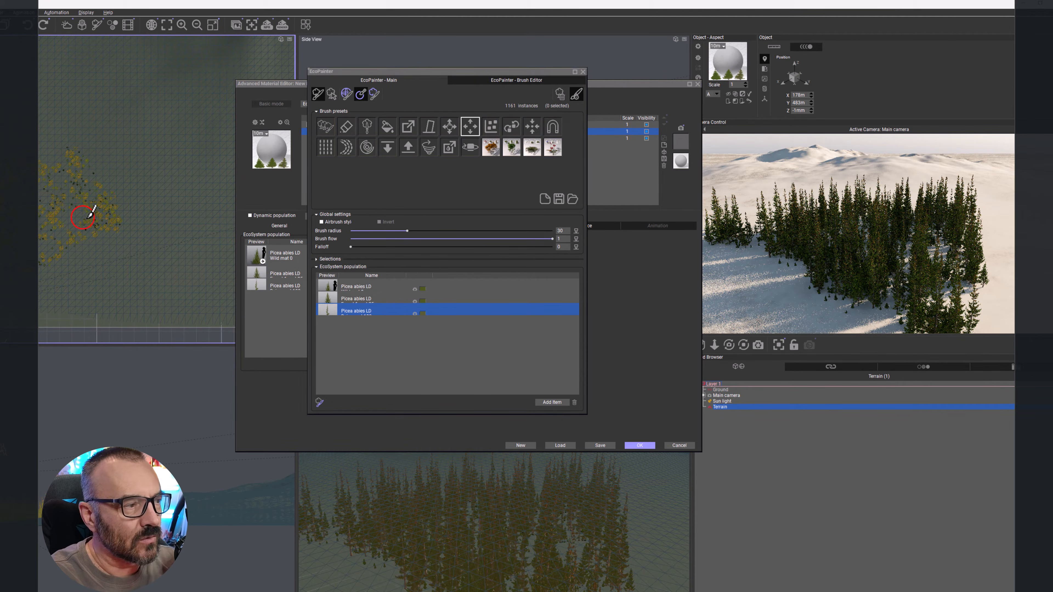
pyautogui.moveTo(87, 218)
pyautogui.mouseDown()
pyautogui.moveTo(52, 221)
pyautogui.moveTo(58, 206)
pyautogui.mouseUp()
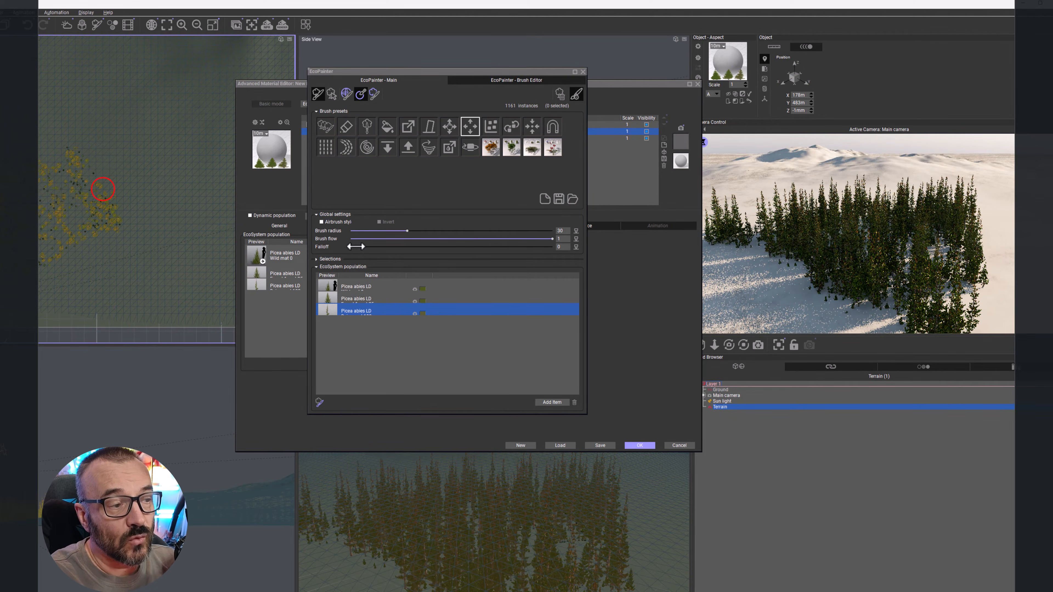
pyautogui.moveTo(510, 247); pyautogui.dragTo(526, 246)
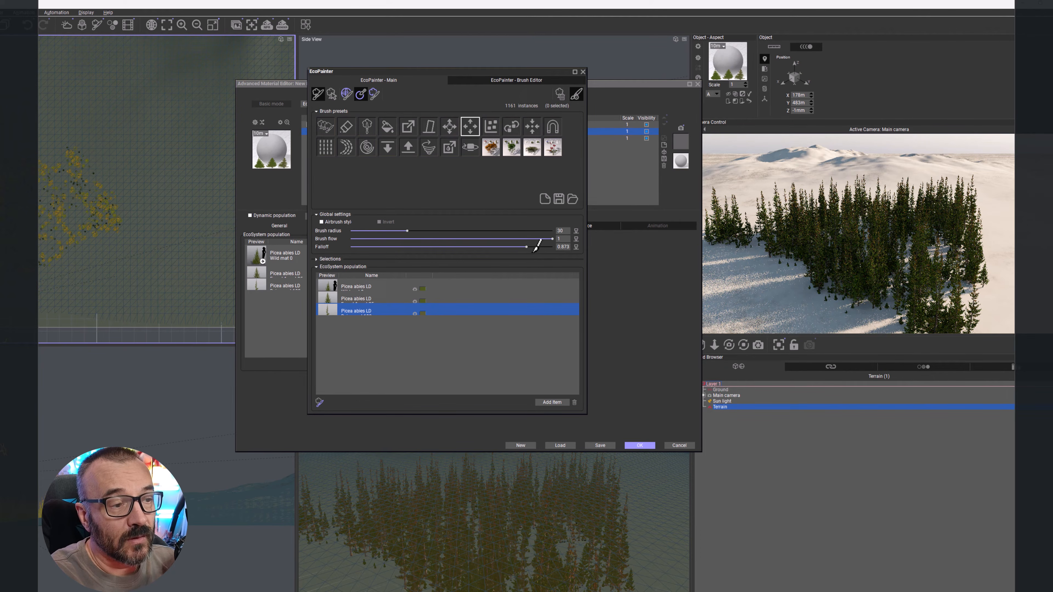
# Step: Choose the regular-position brush and brush it across the edge of the tree patch
pyautogui.click(491, 127)
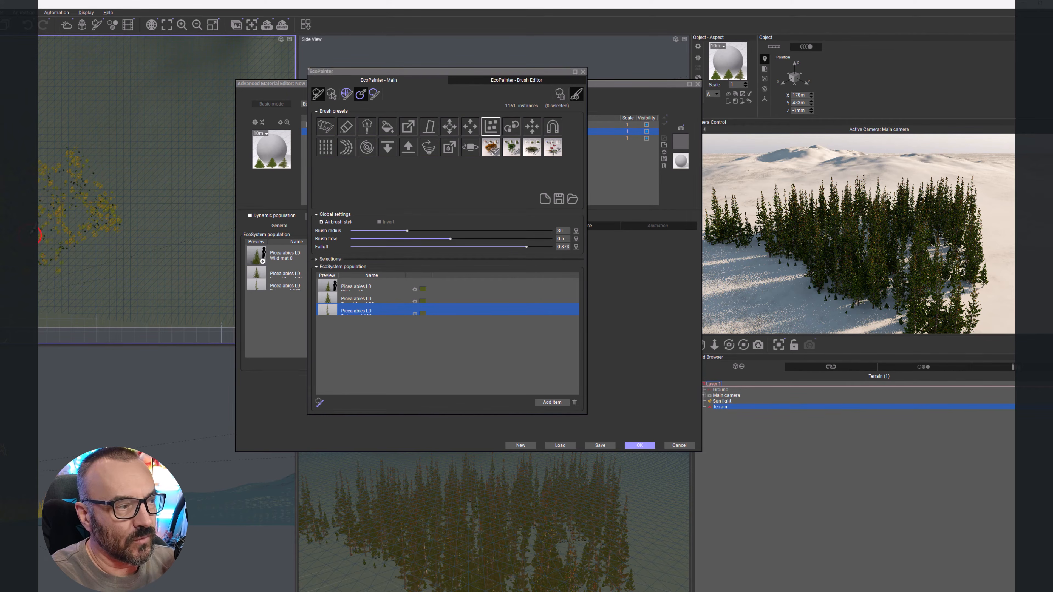
pyautogui.moveTo(75, 223); pyautogui.dragTo(53, 217)
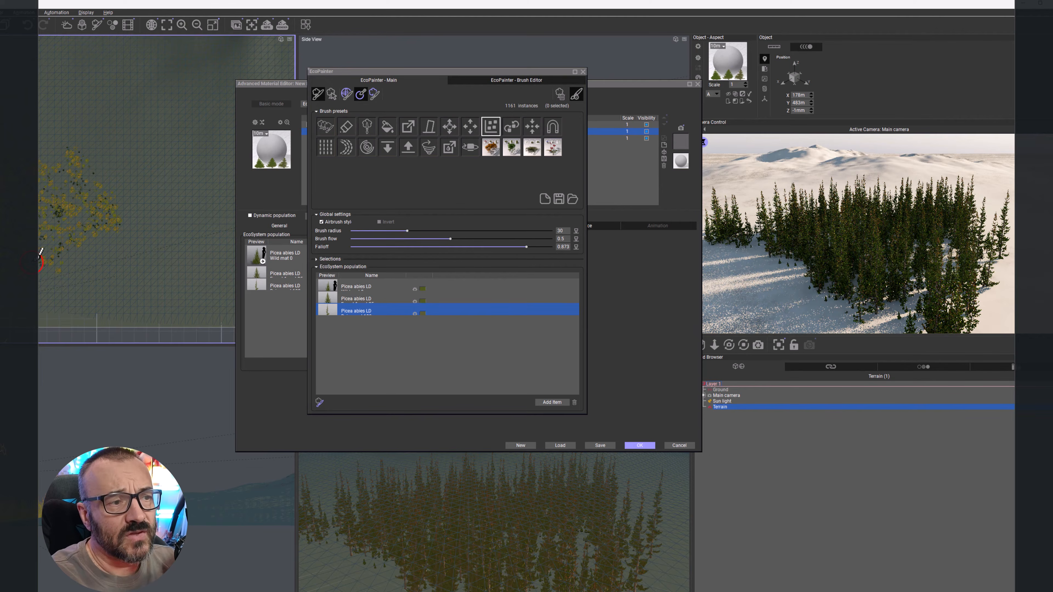
# Step: Close the EcoPainter and reopen it with the Paint option of the material editor
pyautogui.click(511, 126)
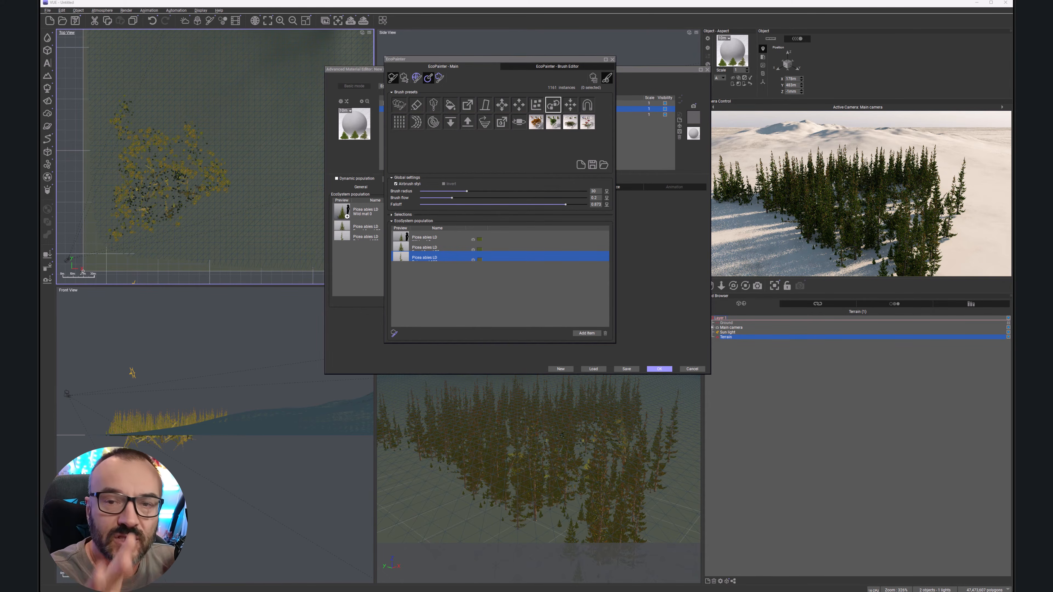
pyautogui.click(612, 60)
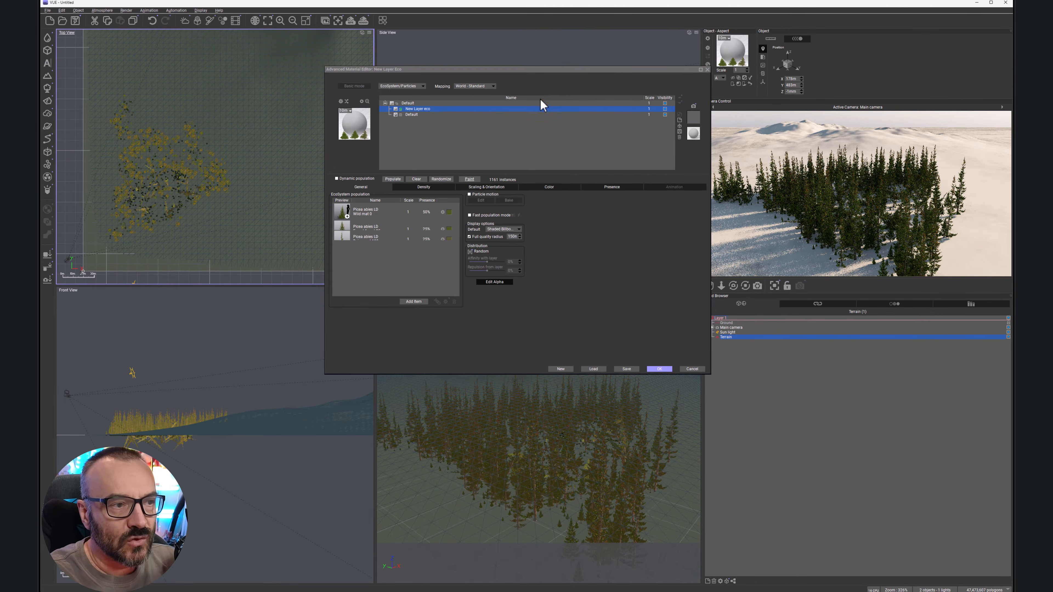
pyautogui.click(470, 179)
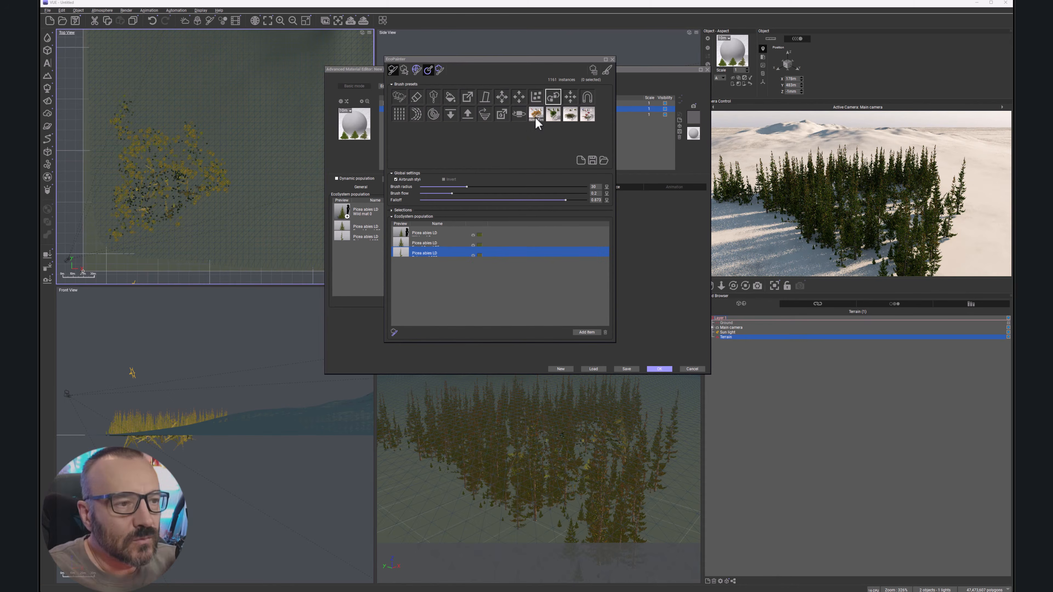
# Step: Try another position brush, then switch to the axis-orientation brush and stroke across the trees
pyautogui.click(570, 100)
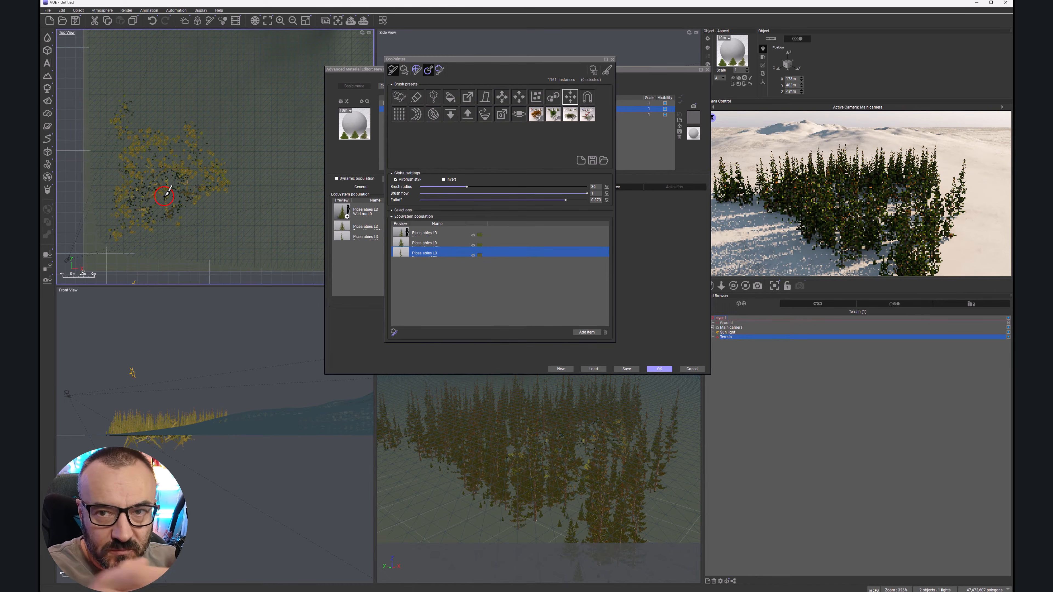
pyautogui.click(447, 179)
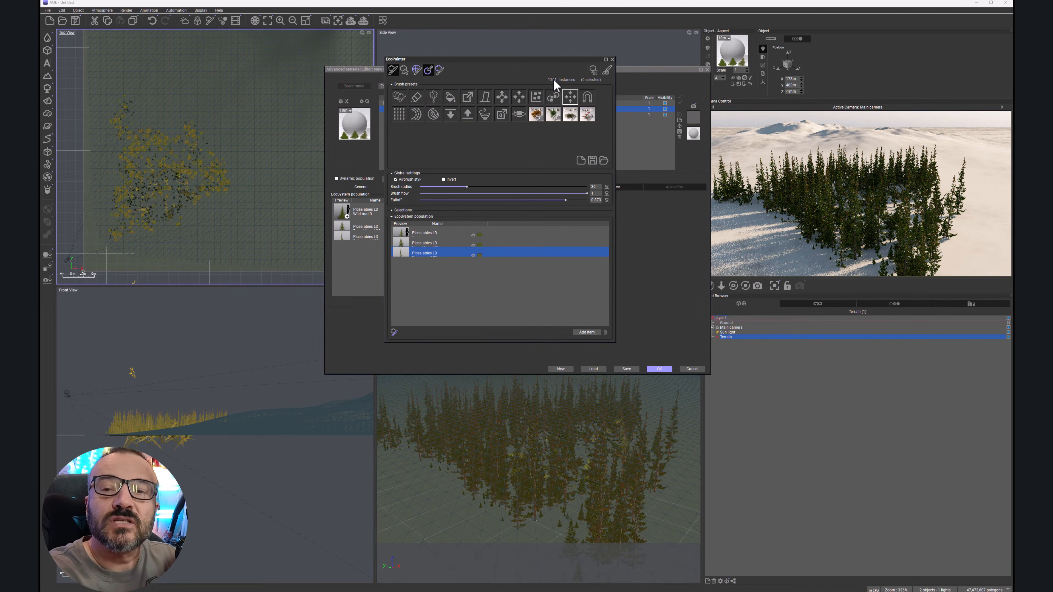
pyautogui.click(582, 102)
pyautogui.moveTo(158, 157)
pyautogui.mouseDown()
pyautogui.moveTo(175, 174)
pyautogui.moveTo(152, 199)
pyautogui.mouseUp()
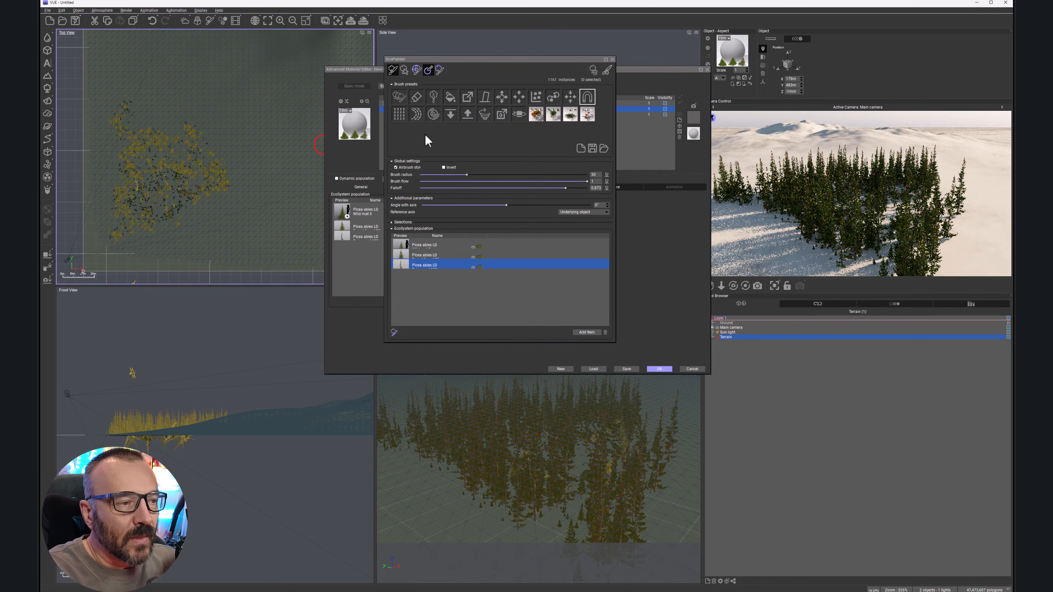
# Step: Clear all instances and repaint the tree patch with the paint brush
pyautogui.click(399, 120)
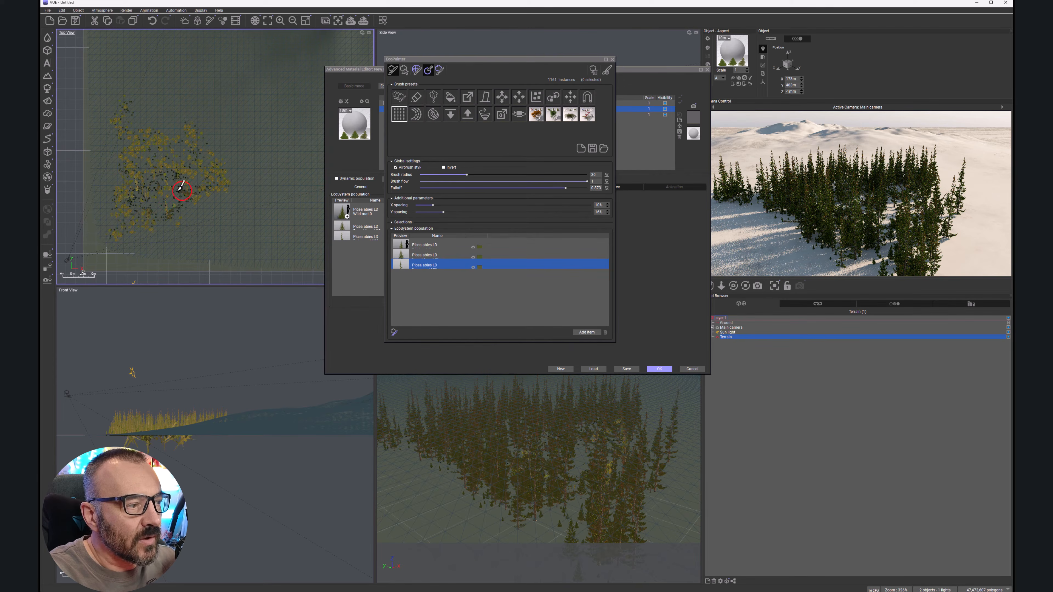
pyautogui.click(593, 71)
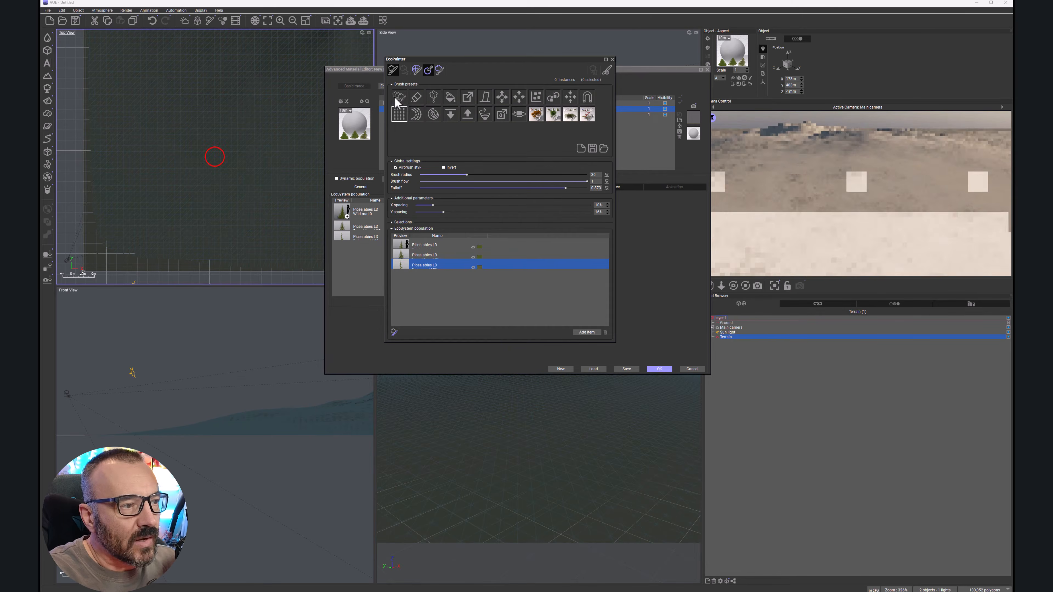
pyautogui.click(396, 96)
pyautogui.moveTo(124, 183)
pyautogui.mouseDown()
pyautogui.moveTo(149, 214)
pyautogui.moveTo(134, 178)
pyautogui.moveTo(170, 200)
pyautogui.moveTo(122, 125)
pyautogui.moveTo(210, 181)
pyautogui.moveTo(151, 128)
pyautogui.moveTo(174, 124)
pyautogui.moveTo(161, 99)
pyautogui.moveTo(237, 153)
pyautogui.moveTo(197, 196)
pyautogui.moveTo(160, 164)
pyautogui.moveTo(153, 207)
pyautogui.mouseUp()
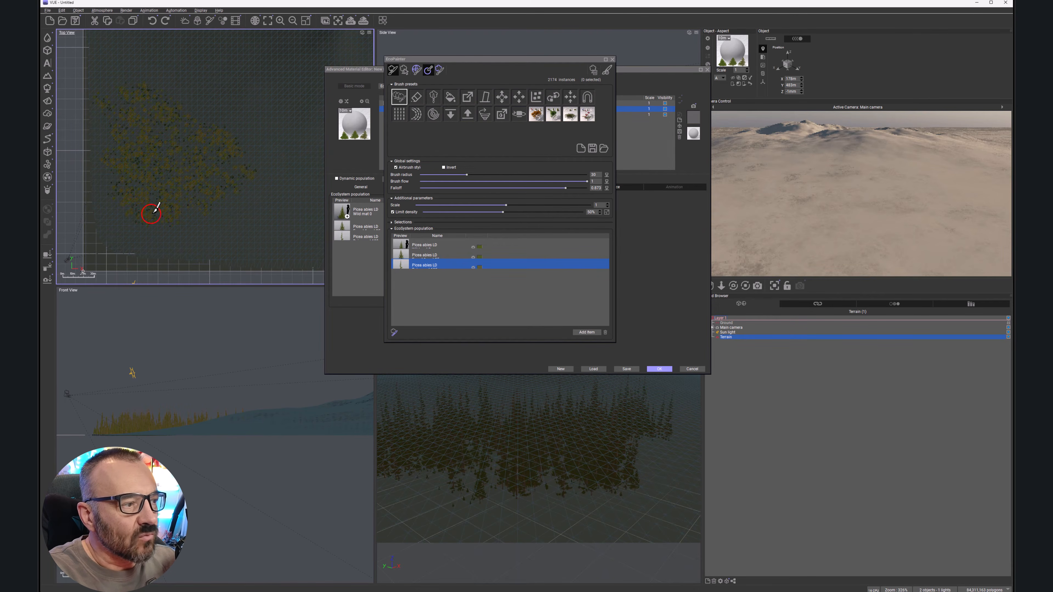
# Step: Examine the grid, row and circular pattern brushes and their spacing settings
pyautogui.click(399, 114)
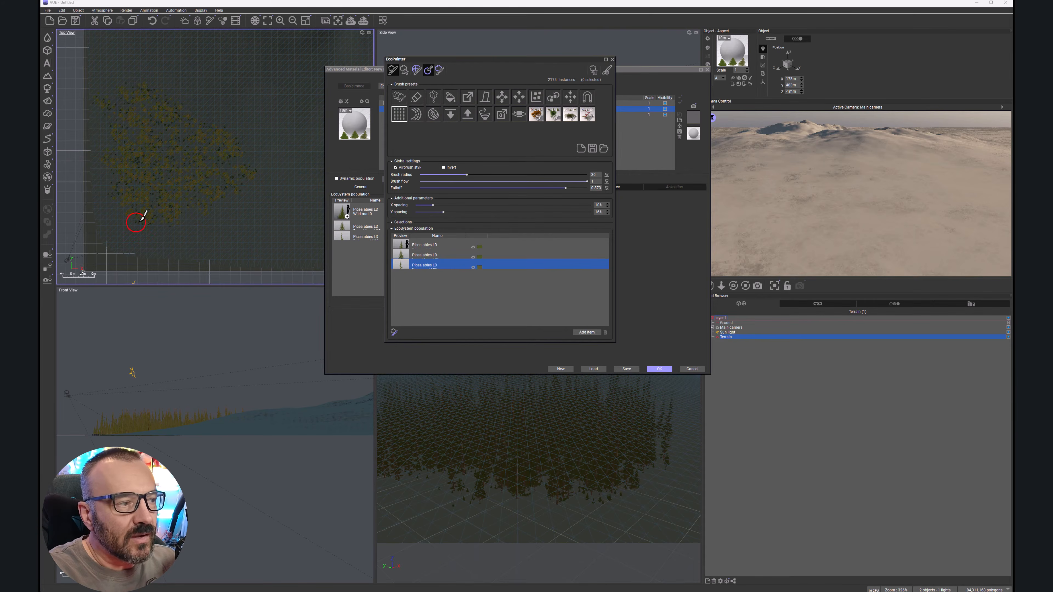
pyautogui.moveTo(567, 188)
pyautogui.mouseDown()
pyautogui.moveTo(587, 183)
pyautogui.moveTo(563, 185)
pyautogui.mouseUp()
pyautogui.moveTo(462, 172); pyautogui.dragTo(466, 172)
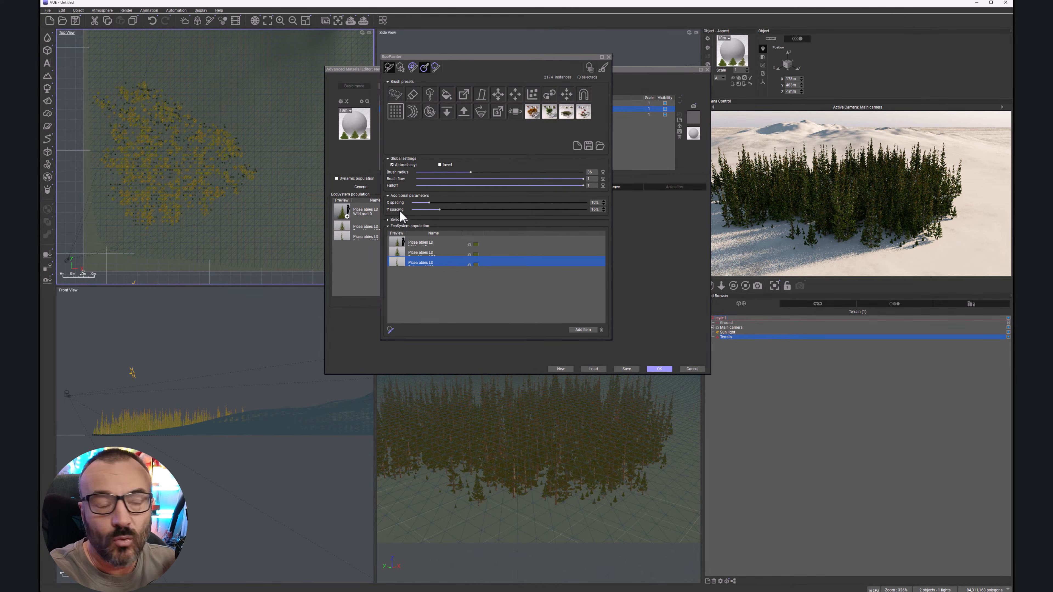
pyautogui.click(414, 109)
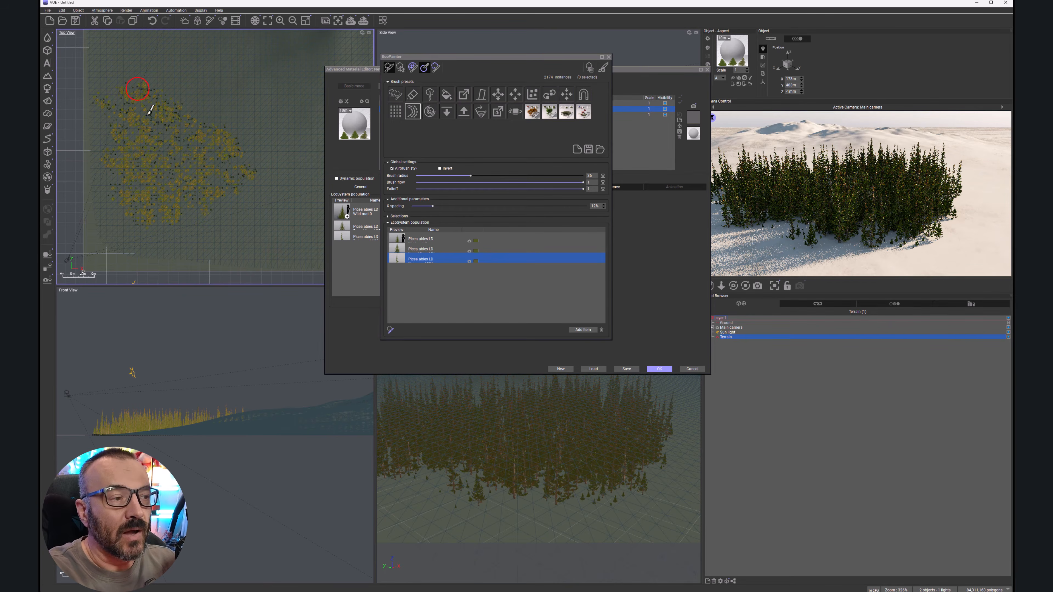
pyautogui.click(430, 111)
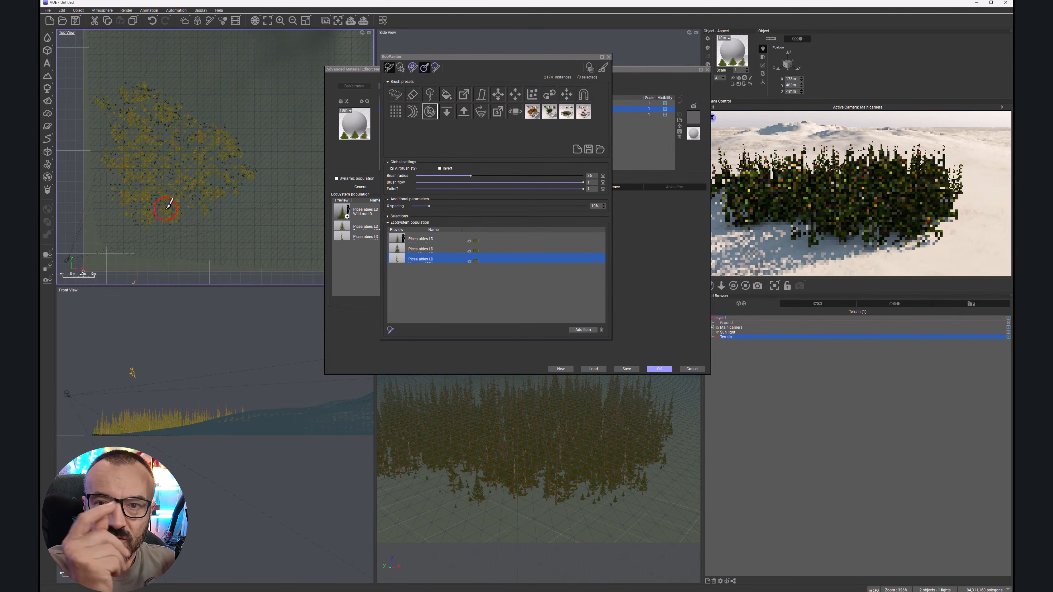
pyautogui.doubleClick(207, 198)
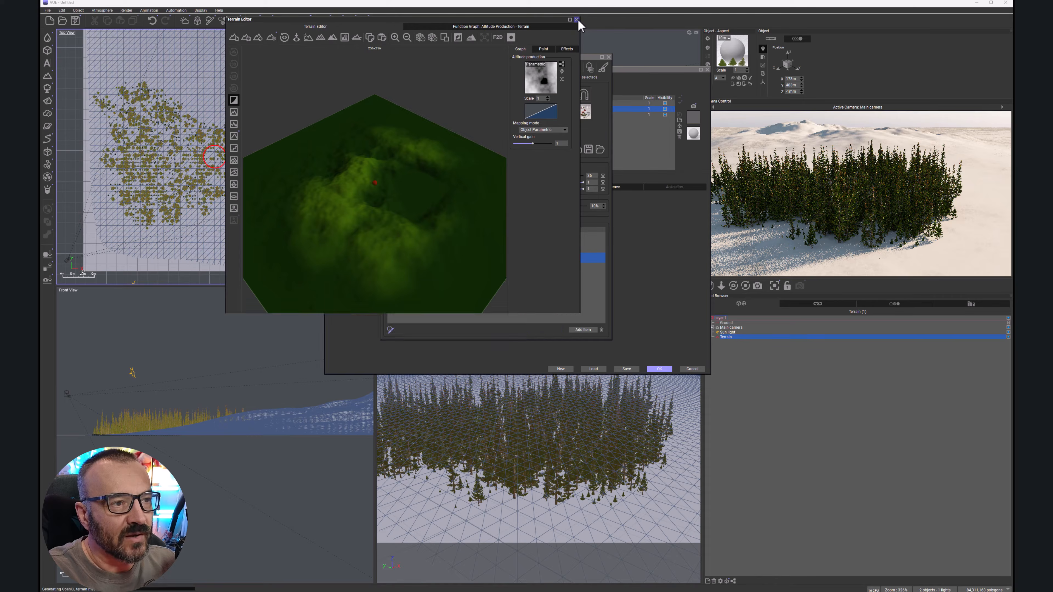
pyautogui.click(576, 19)
pyautogui.click(528, 63)
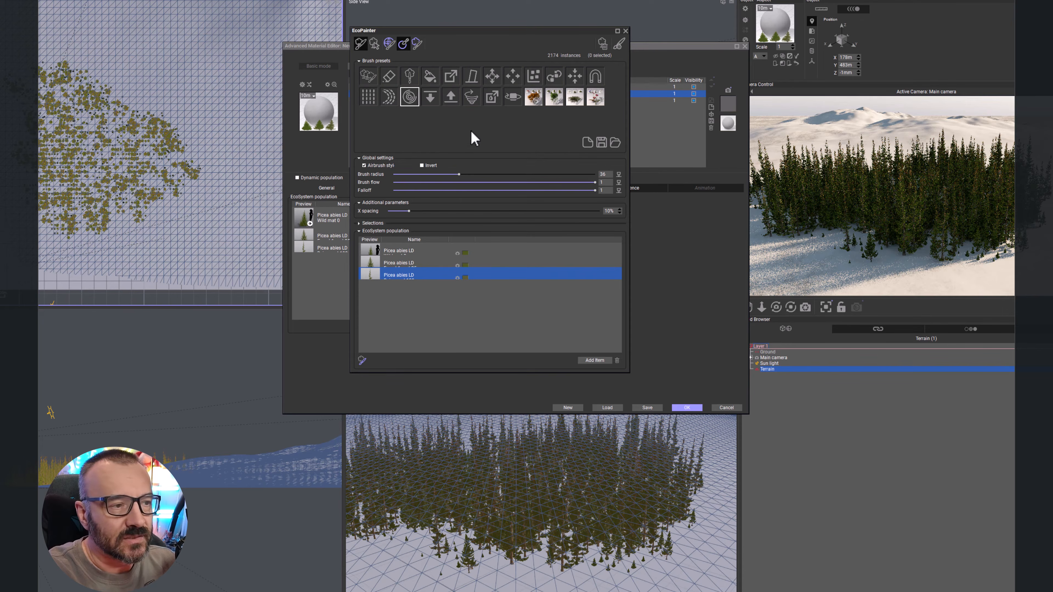
# Step: Choose the upward-offset brush and brush it over two spots of the tree patch
pyautogui.click(453, 95)
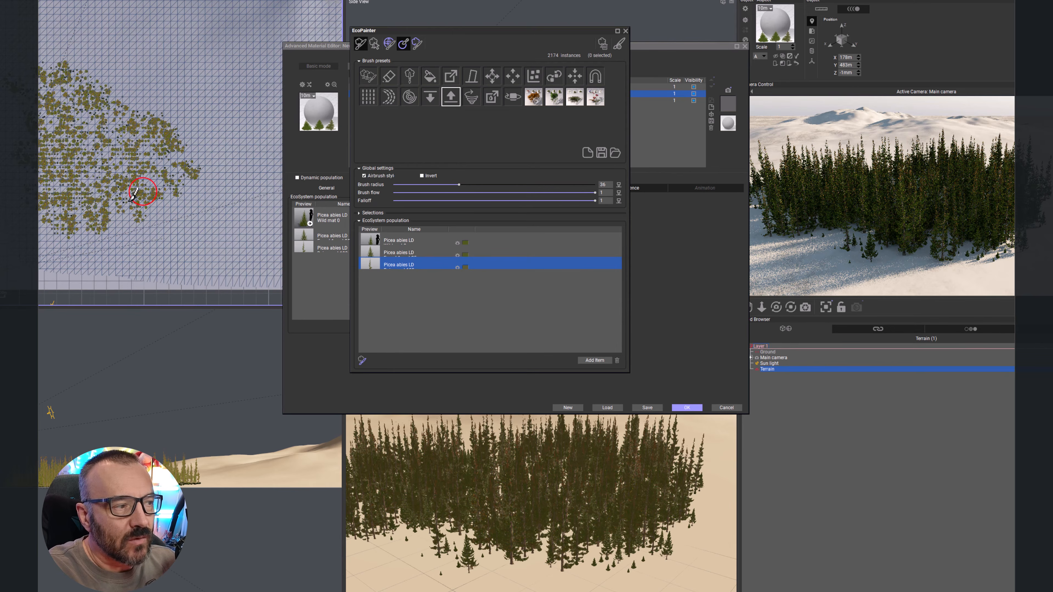
pyautogui.moveTo(109, 199)
pyautogui.mouseDown()
pyautogui.moveTo(94, 210)
pyautogui.moveTo(150, 152)
pyautogui.mouseUp()
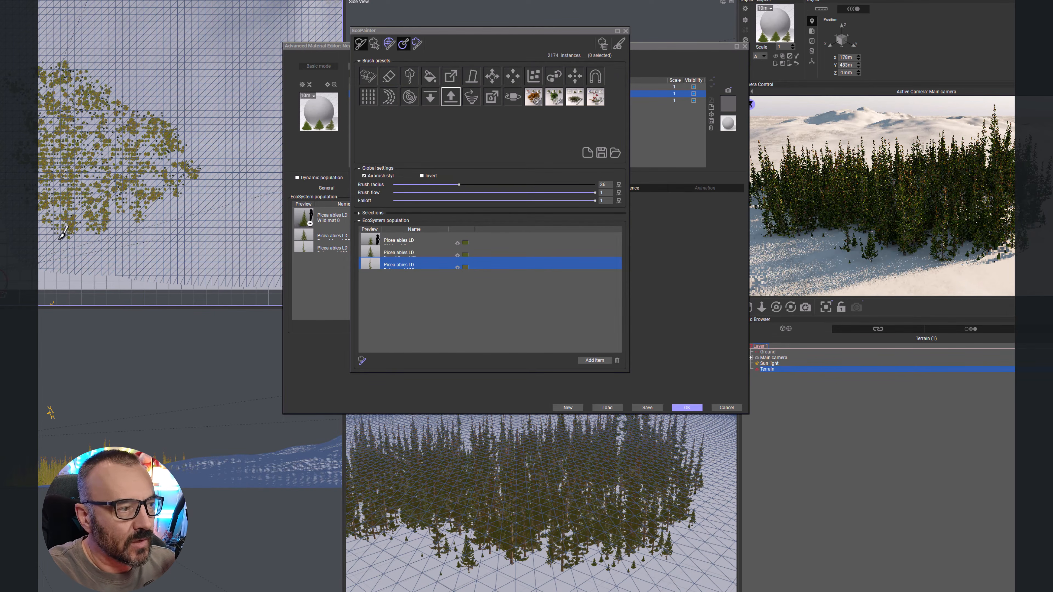
pyautogui.moveTo(70, 233); pyautogui.dragTo(85, 225)
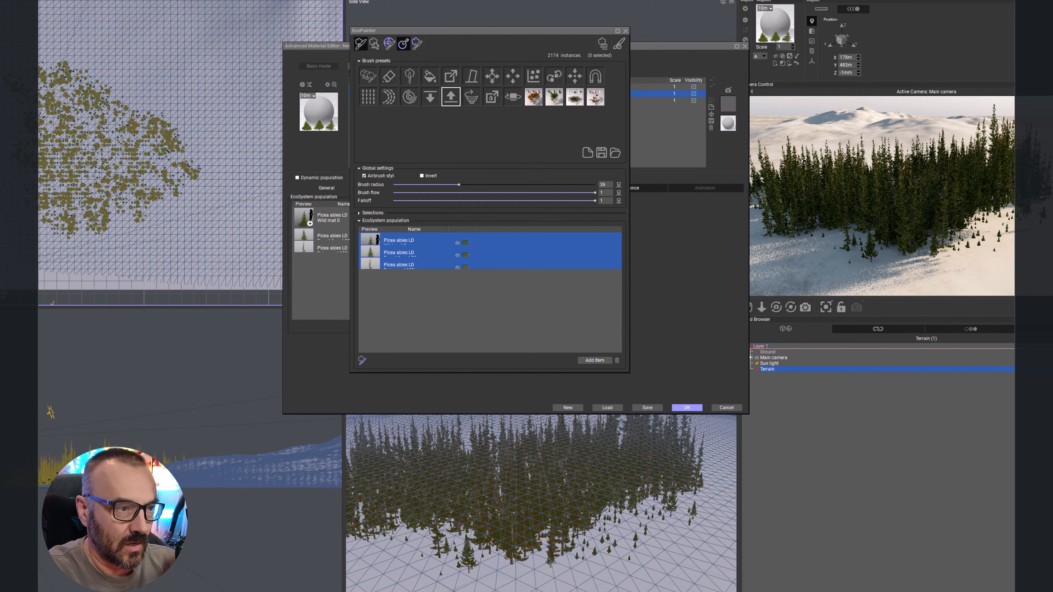
# Step: Brush a spot of the tree patch with the downward-offset brush, then with the neighbouring swirl brush
pyautogui.click(430, 97)
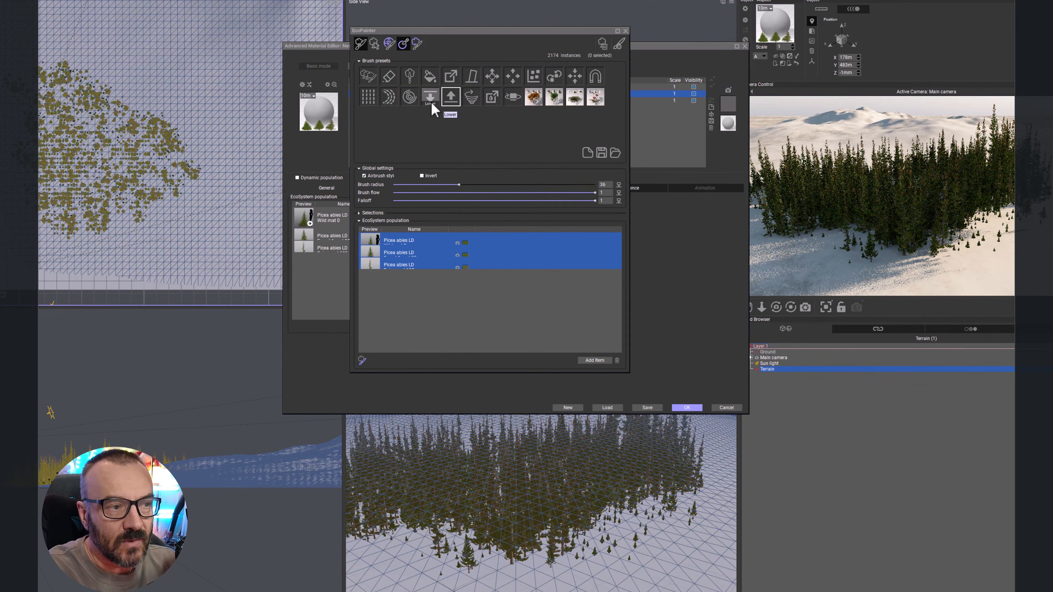
pyautogui.click(92, 214)
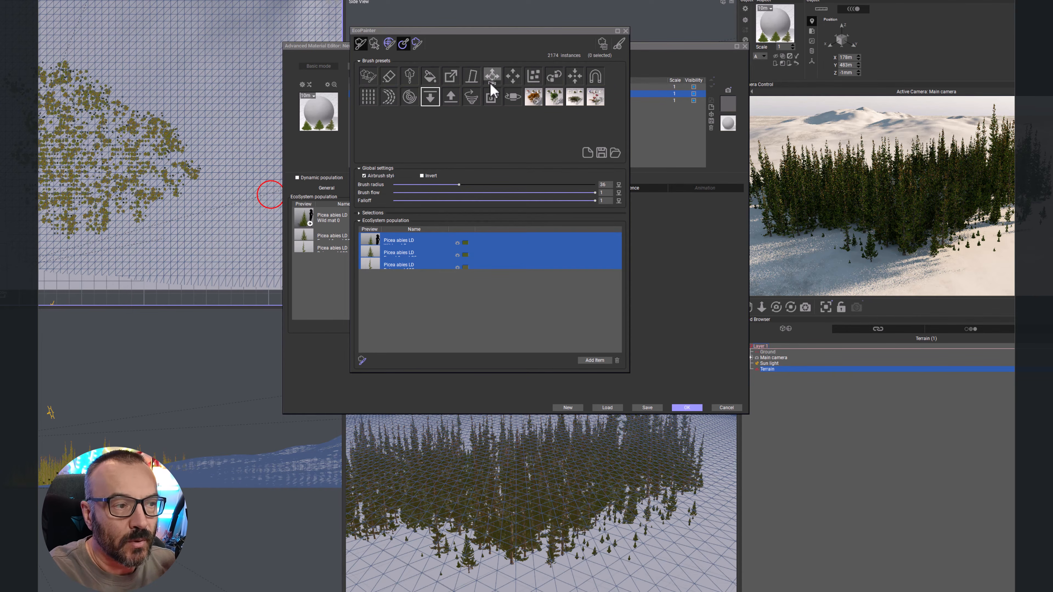
pyautogui.click(471, 97)
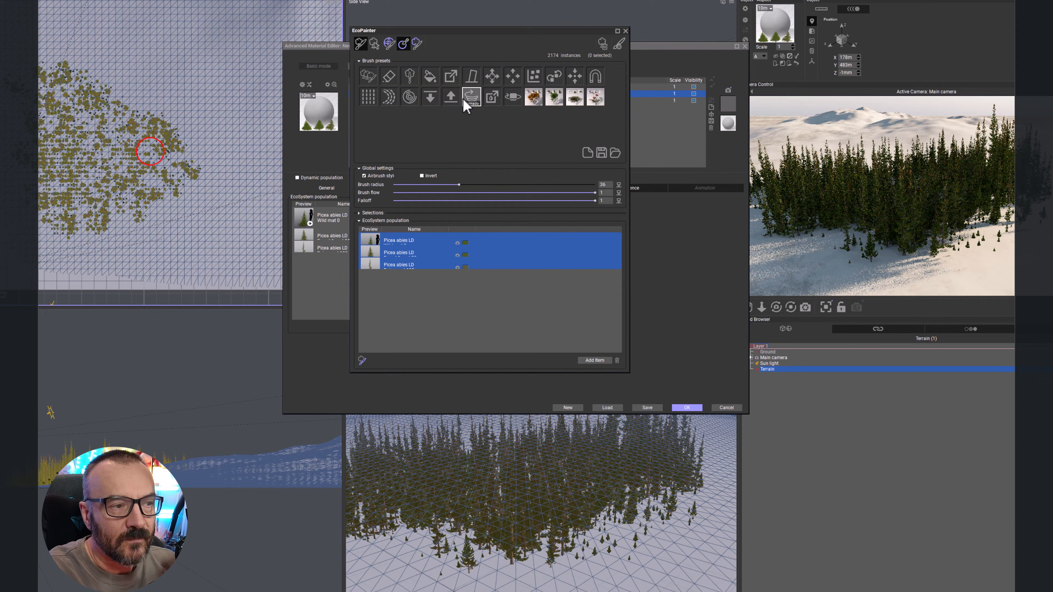
pyautogui.moveTo(104, 191)
pyautogui.mouseDown()
pyautogui.moveTo(82, 217)
pyautogui.moveTo(107, 212)
pyautogui.moveTo(118, 189)
pyautogui.moveTo(96, 193)
pyautogui.mouseUp()
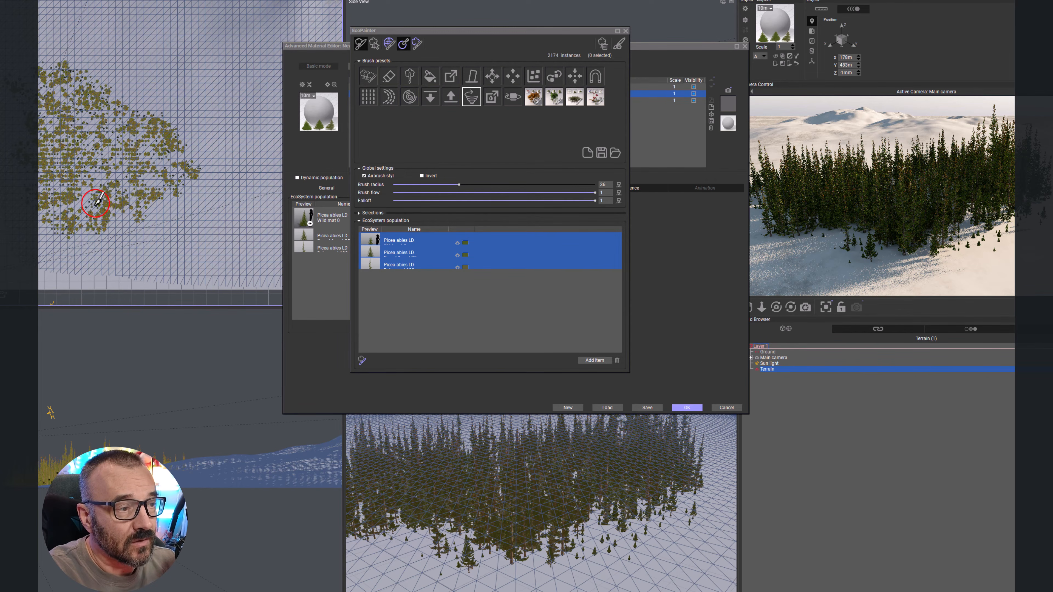
# Step: Brush another spot of the patch with the upward-offset brush and refresh the render preview
pyautogui.click(451, 97)
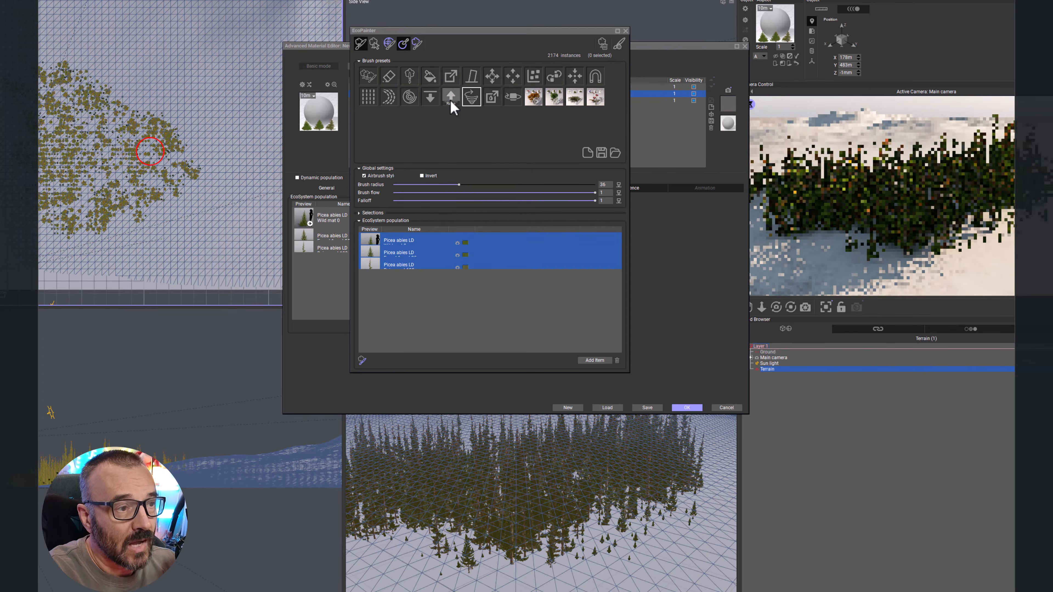
pyautogui.moveTo(107, 203); pyautogui.dragTo(100, 209)
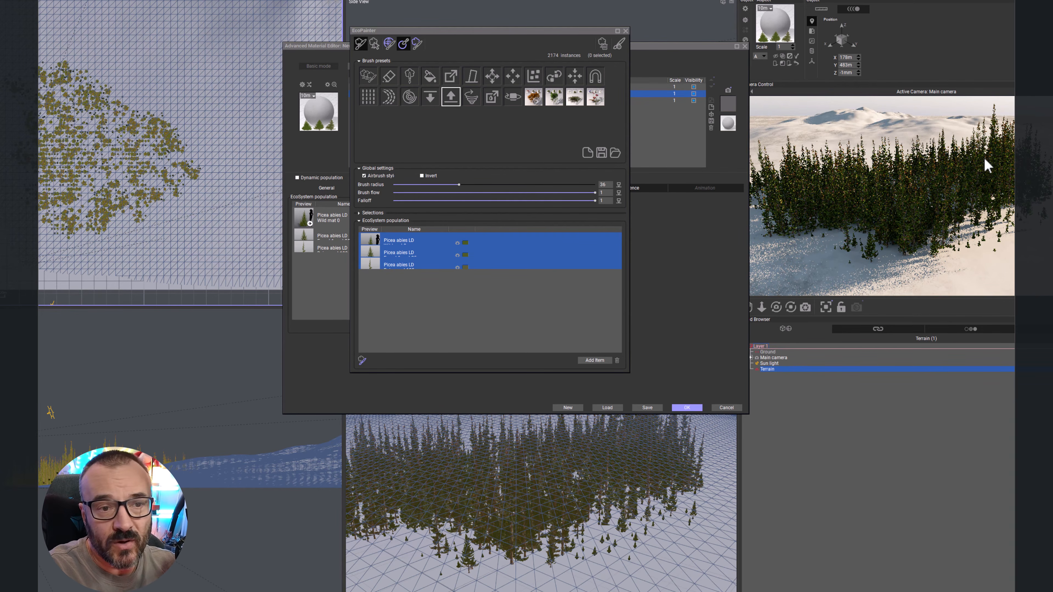
pyautogui.click(980, 186)
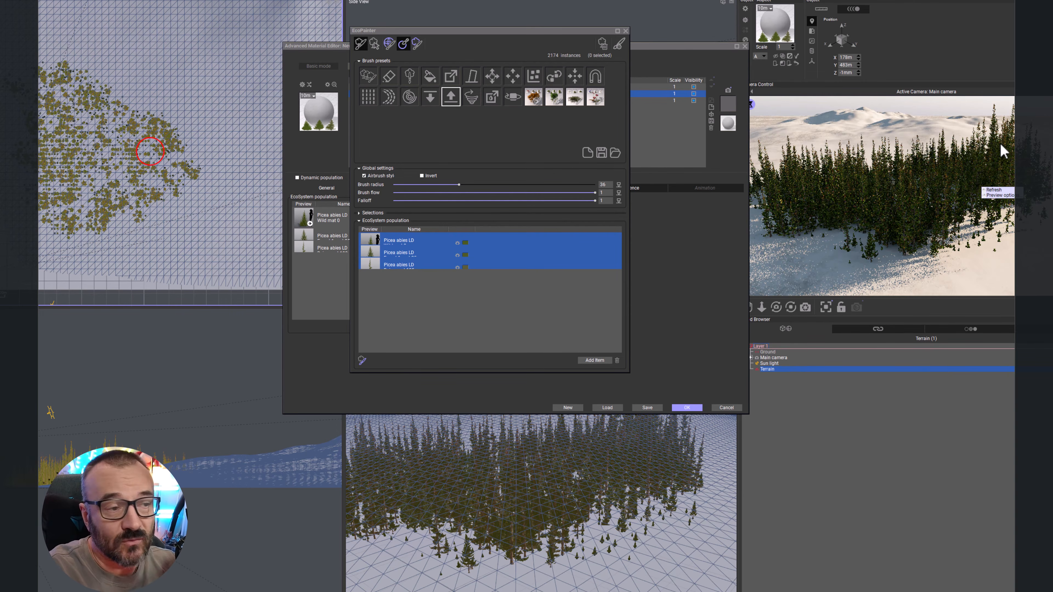
# Step: Choose the color brush, set its color to red, and brush it over part of the tree patch
pyautogui.click(492, 98)
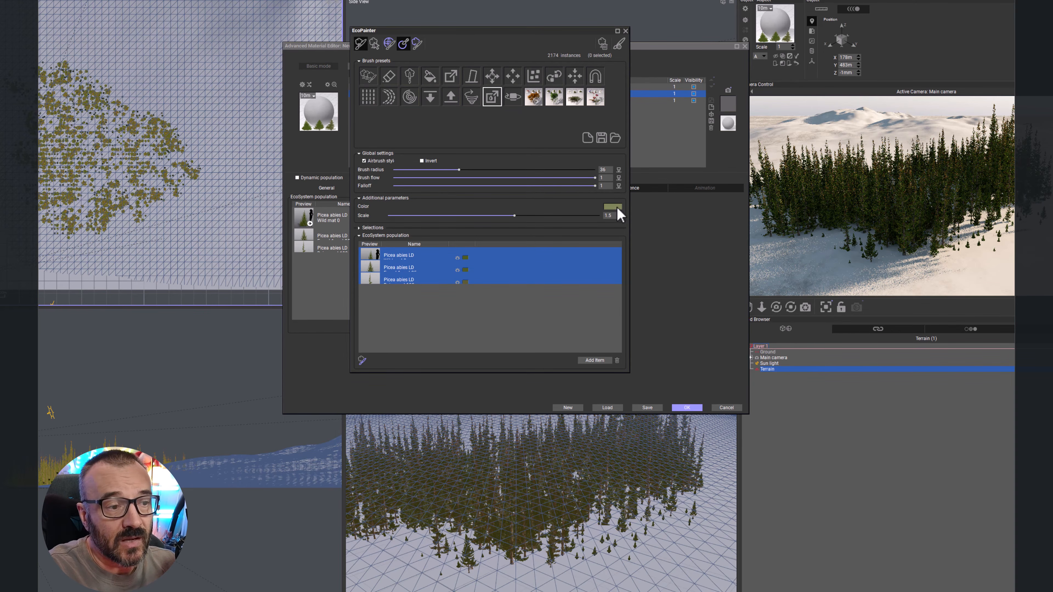
pyautogui.click(612, 208)
pyautogui.click(506, 290)
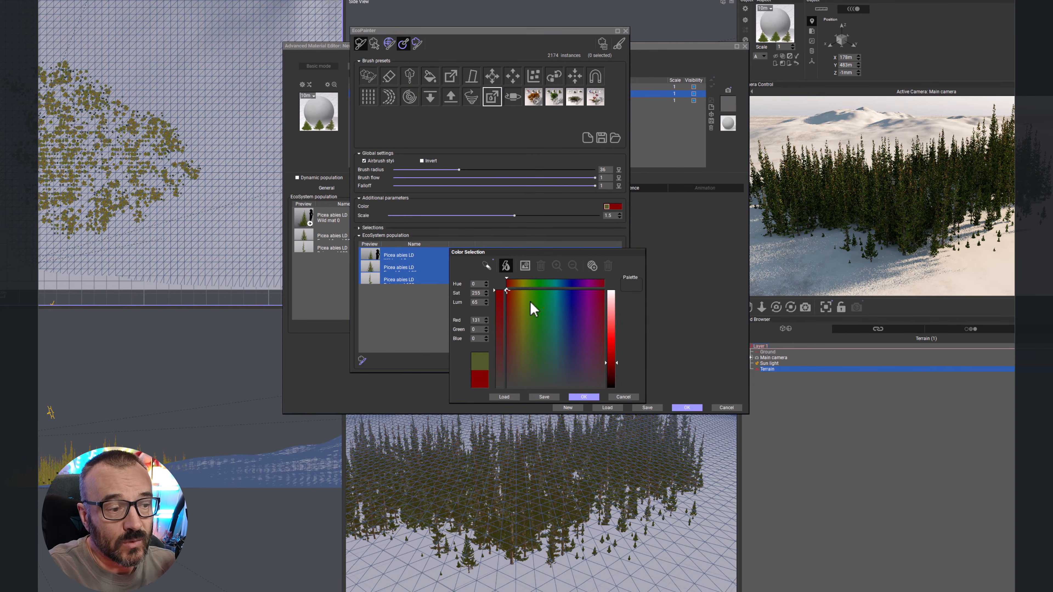
pyautogui.click(594, 399)
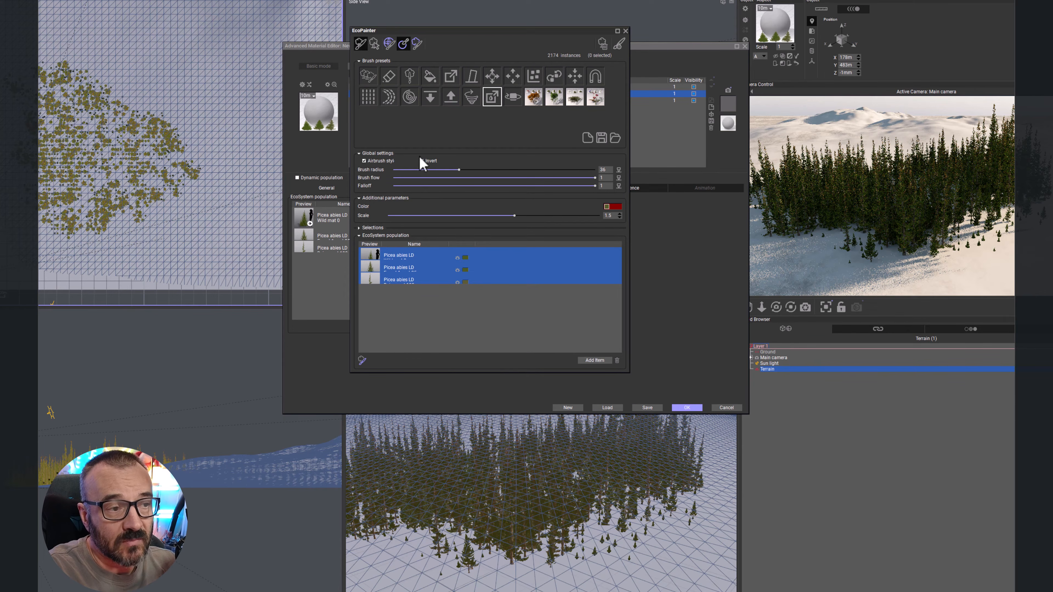
pyautogui.moveTo(104, 206); pyautogui.dragTo(96, 216)
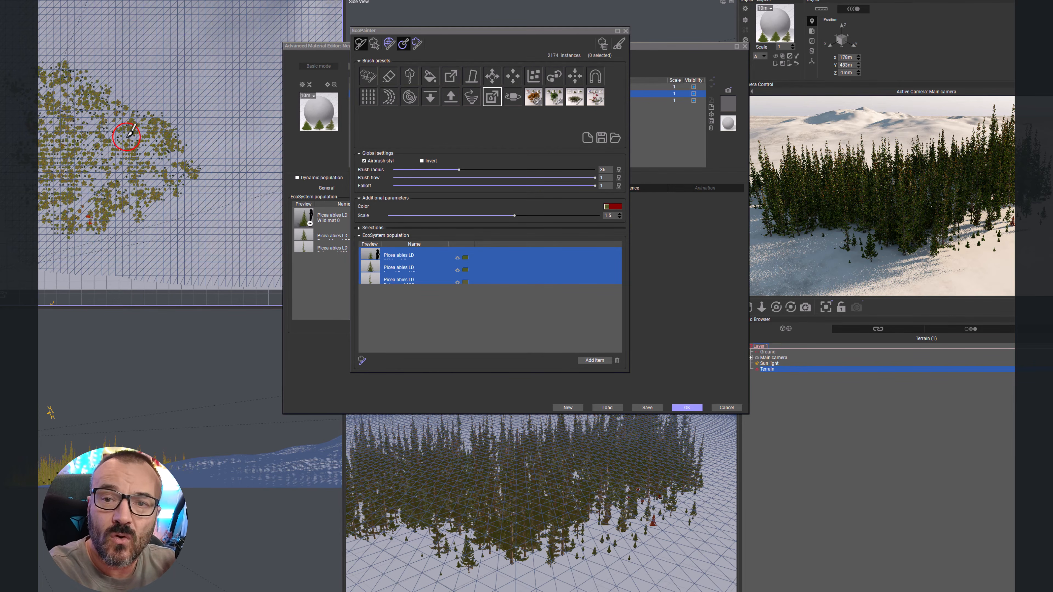
# Step: Switch to the next brush without saving brush changes and stroke it over the tree patch
pyautogui.click(513, 97)
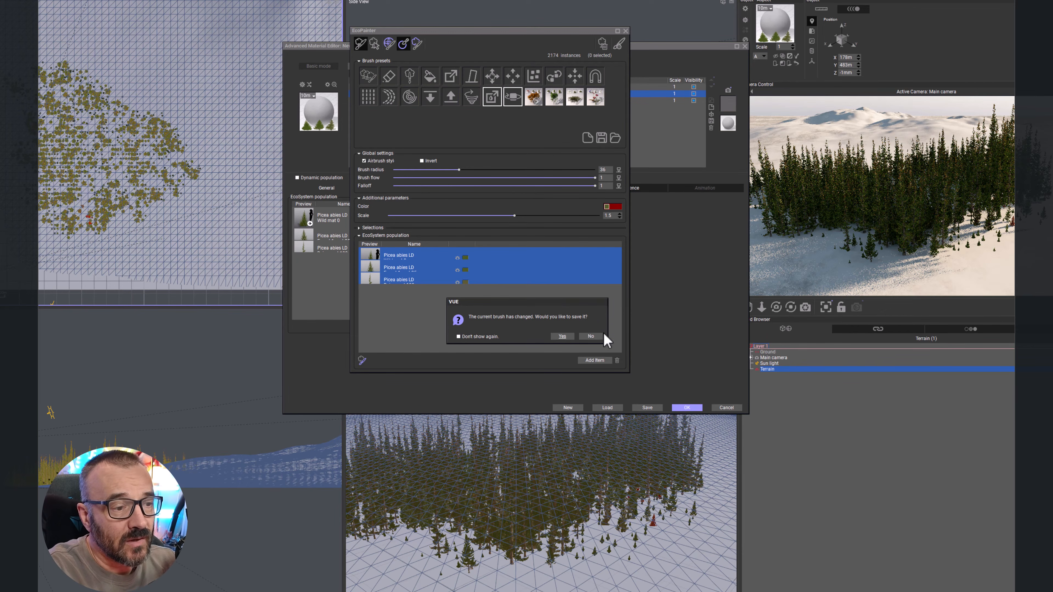
pyautogui.click(590, 335)
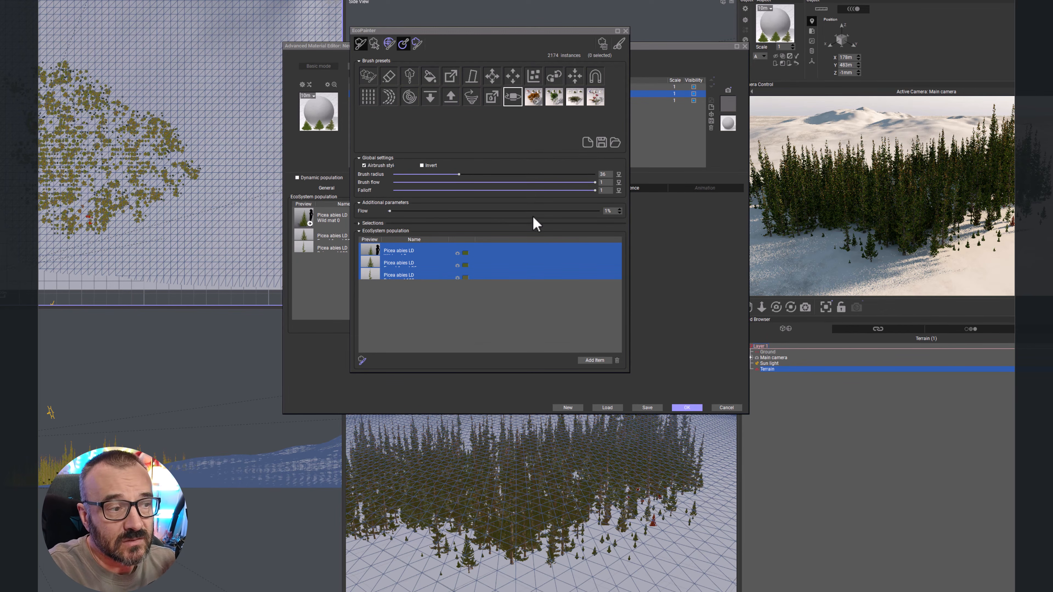
pyautogui.click(85, 215)
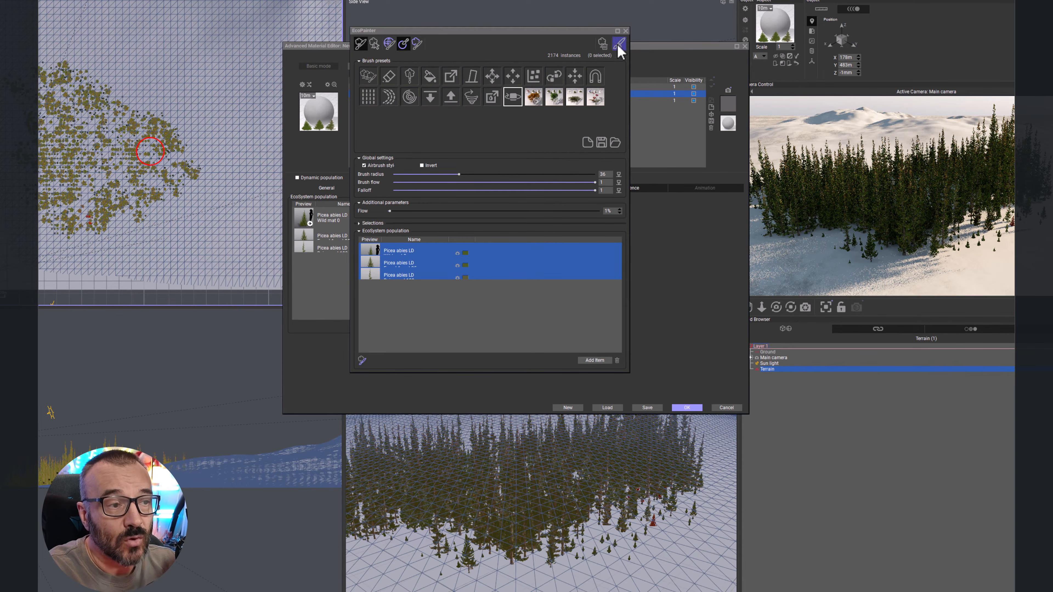
# Step: Clear all instances and remove all items from the EcoSystem population
pyautogui.click(601, 44)
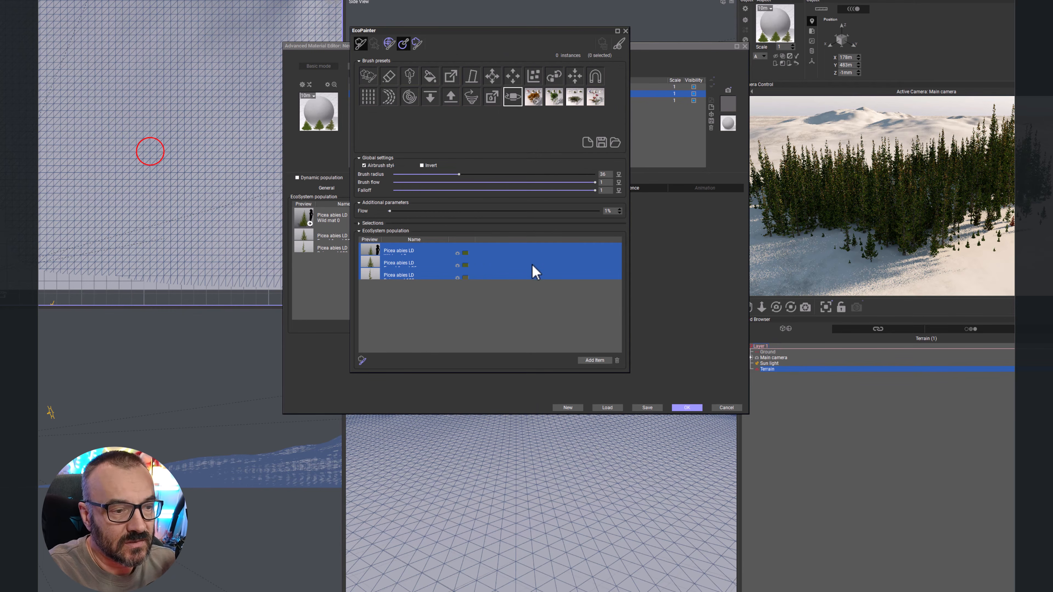
pyautogui.click(617, 360)
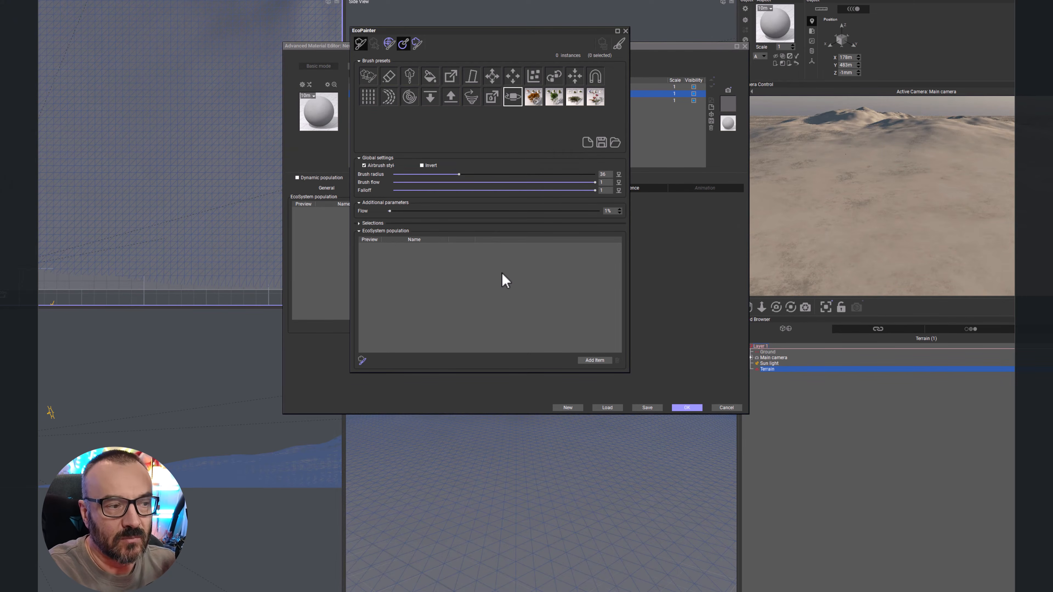
# Step: Load the autumn-tree brush preset and paint maple, alder and ash trees across the terrain with the paint brush
pyautogui.click(534, 94)
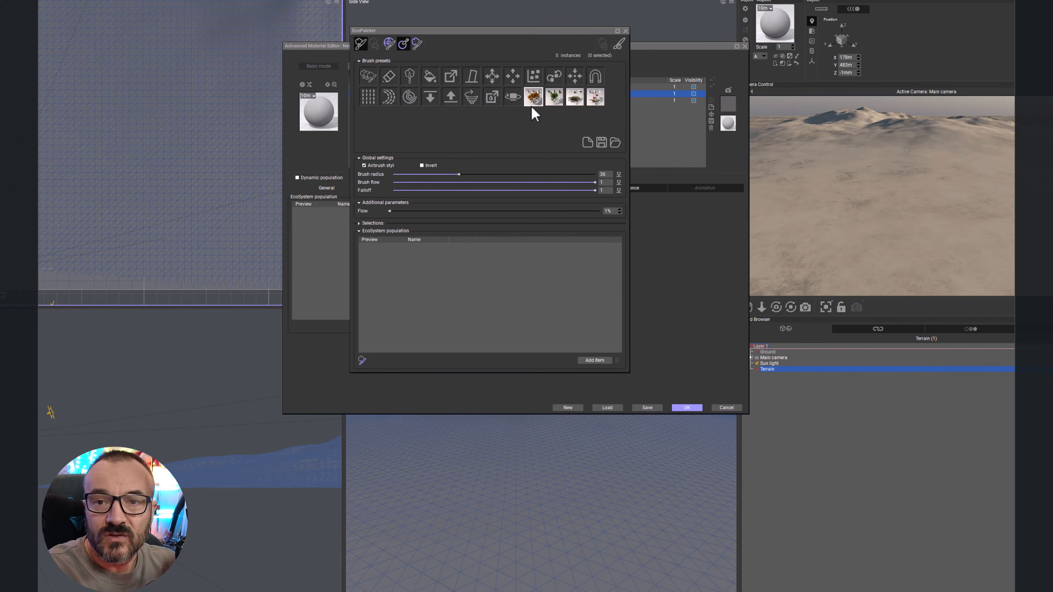
pyautogui.click(532, 102)
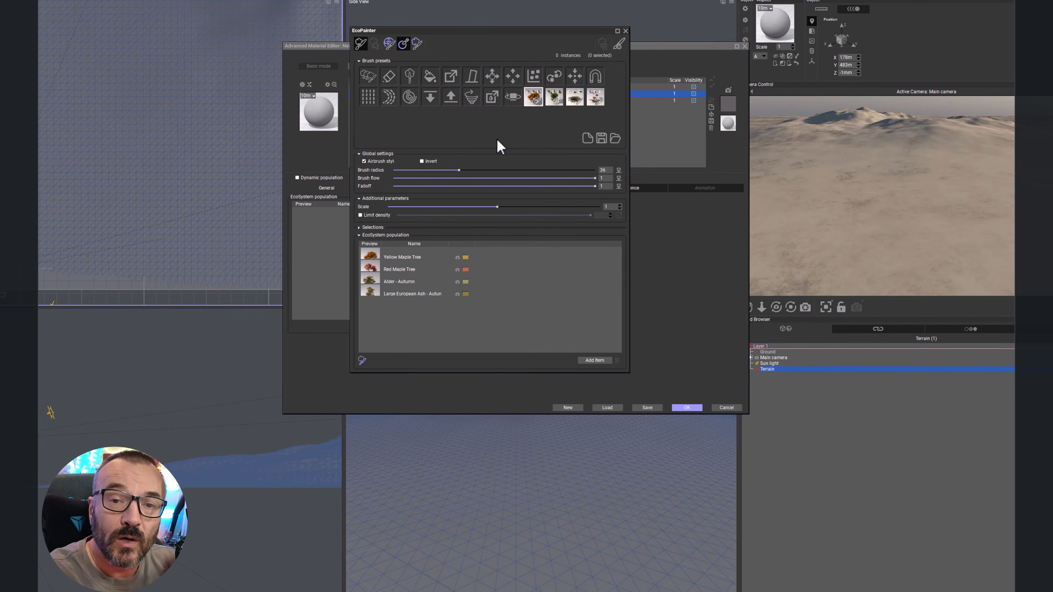
pyautogui.click(367, 81)
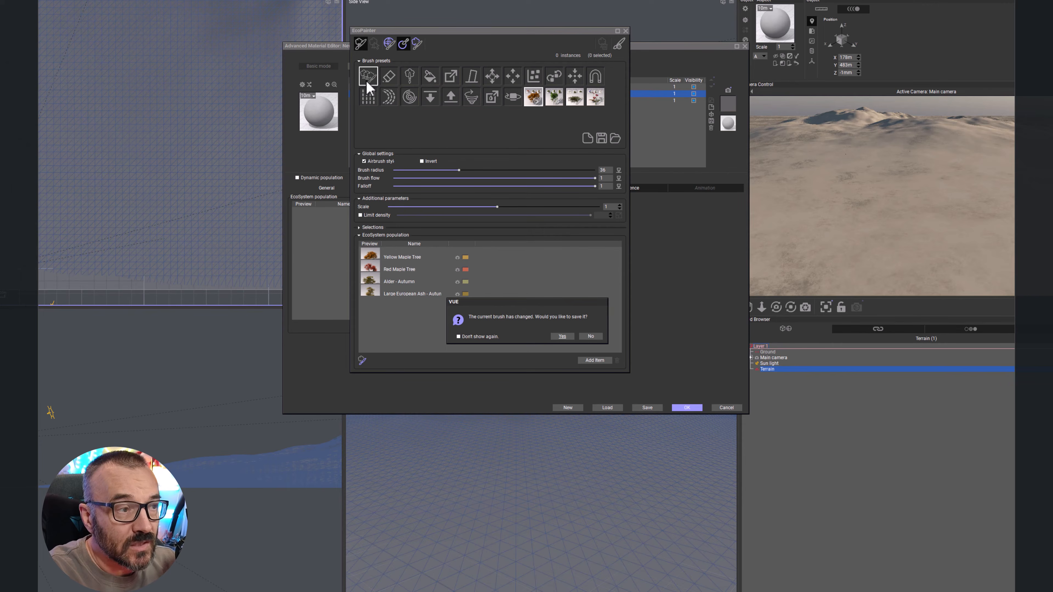
pyautogui.click(591, 336)
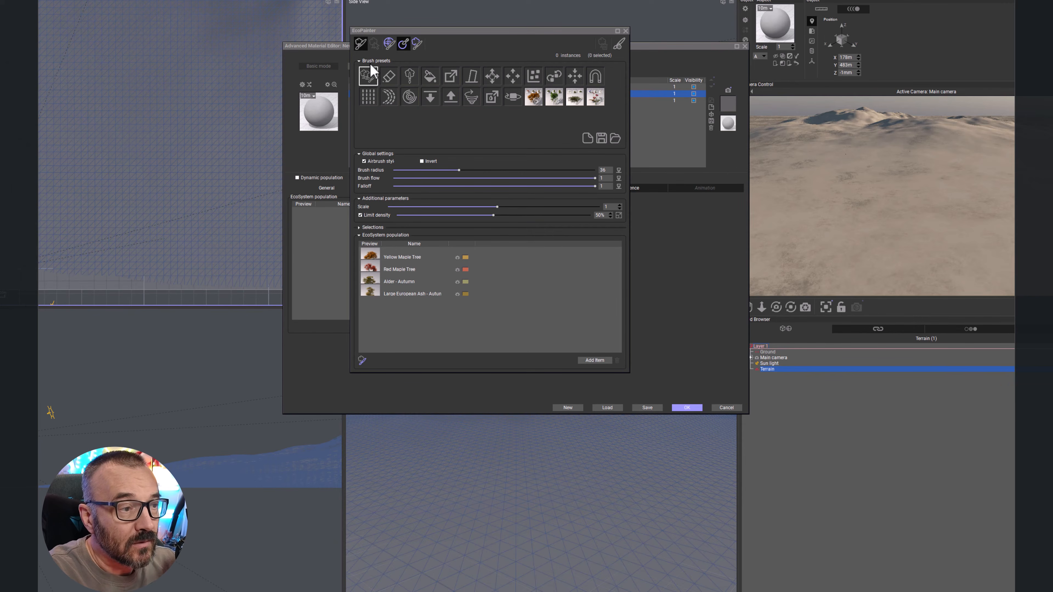
pyautogui.moveTo(62, 170)
pyautogui.mouseDown()
pyautogui.moveTo(120, 176)
pyautogui.moveTo(136, 112)
pyautogui.moveTo(85, 155)
pyautogui.moveTo(60, 233)
pyautogui.moveTo(205, 216)
pyautogui.mouseUp()
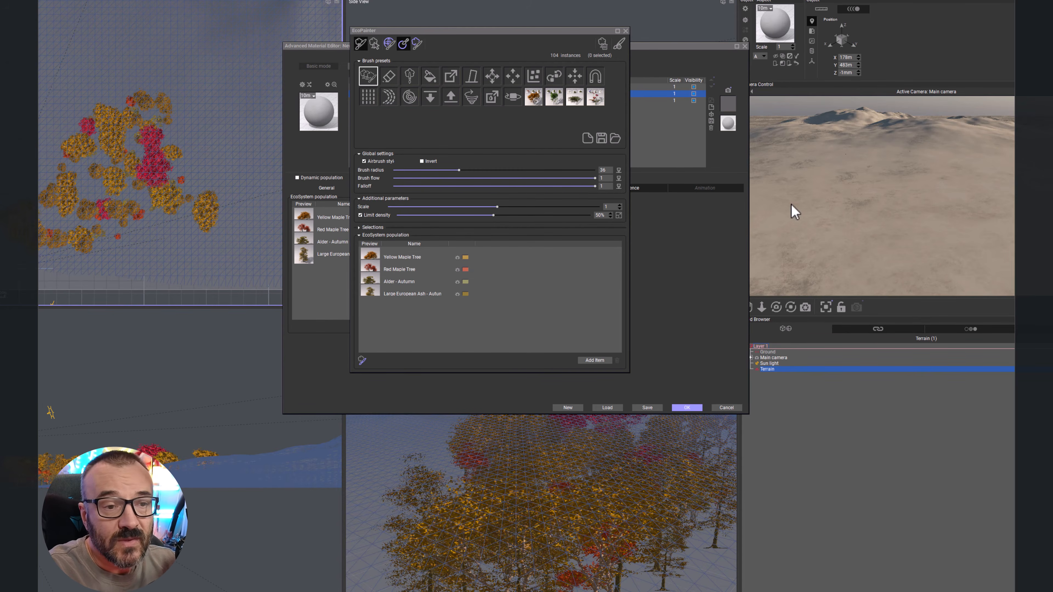
pyautogui.rightClick(932, 202)
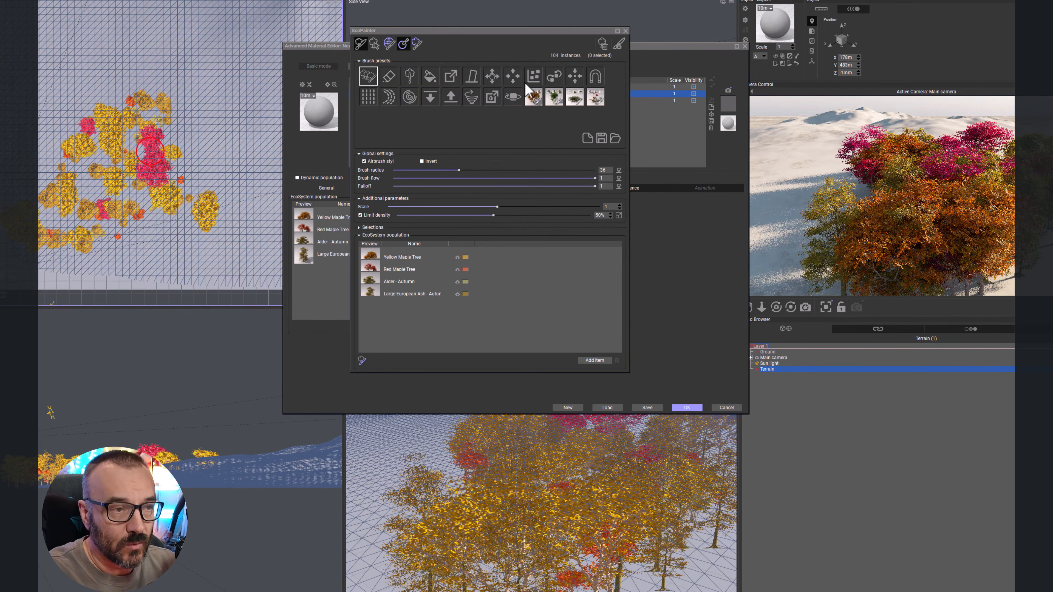
# Step: Open the Brush Editor for the Populate brush and examine its name, General and Environment settings
pyautogui.click(619, 44)
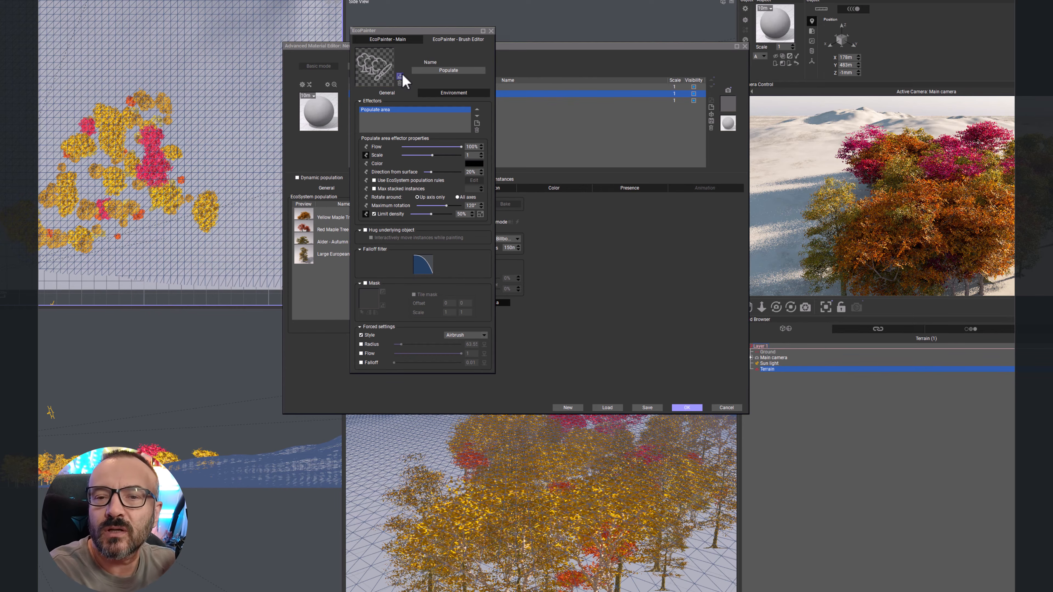
pyautogui.doubleClick(459, 70)
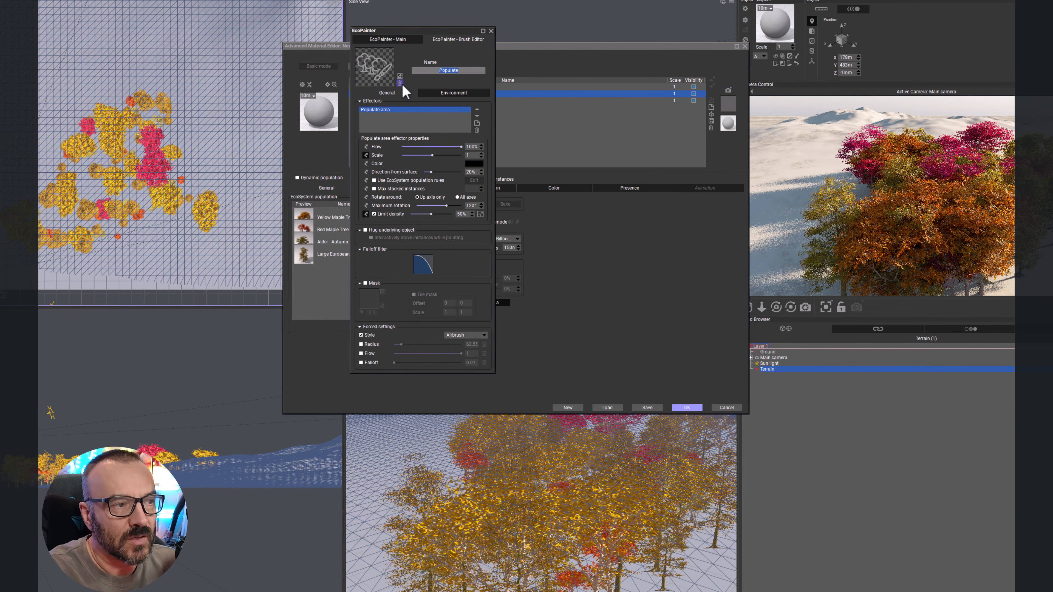
pyautogui.click(457, 93)
pyautogui.click(386, 93)
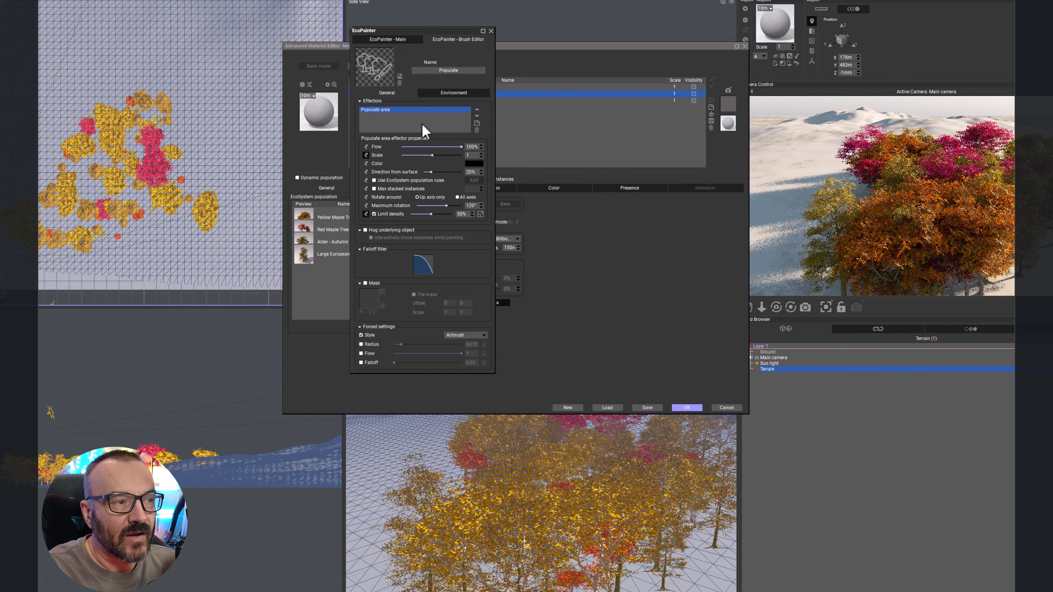
pyautogui.click(388, 39)
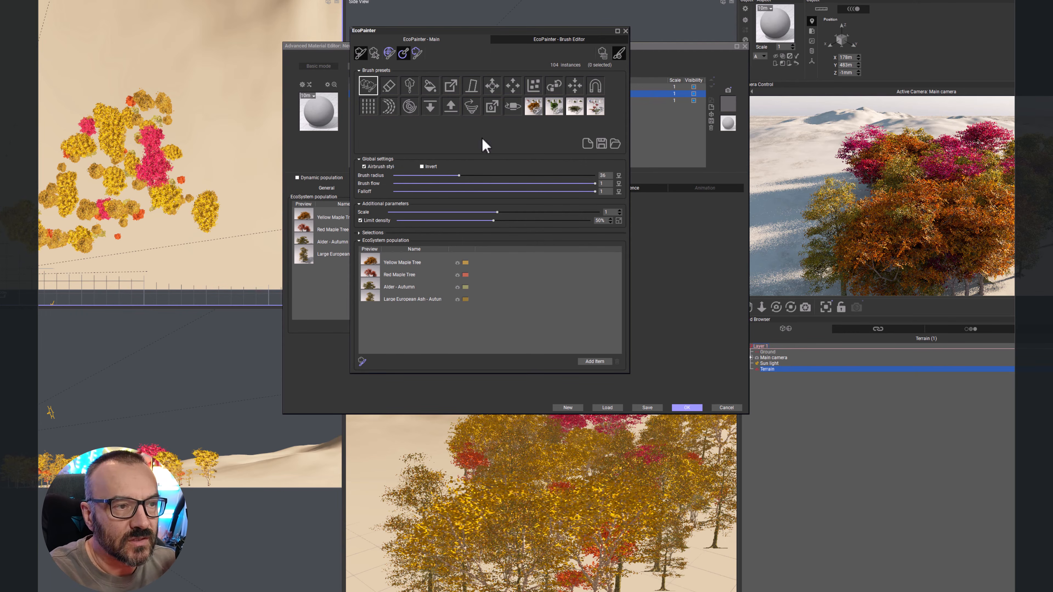
pyautogui.click(578, 41)
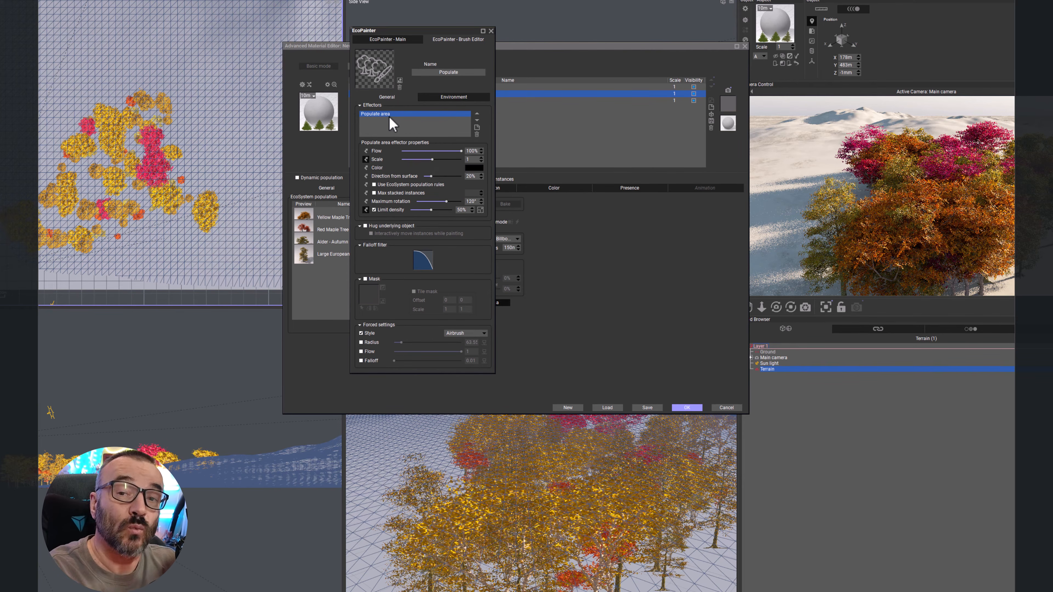
# Step: Add a Coloring effector to the Populate brush and reselect the Populate area effector
pyautogui.click(476, 127)
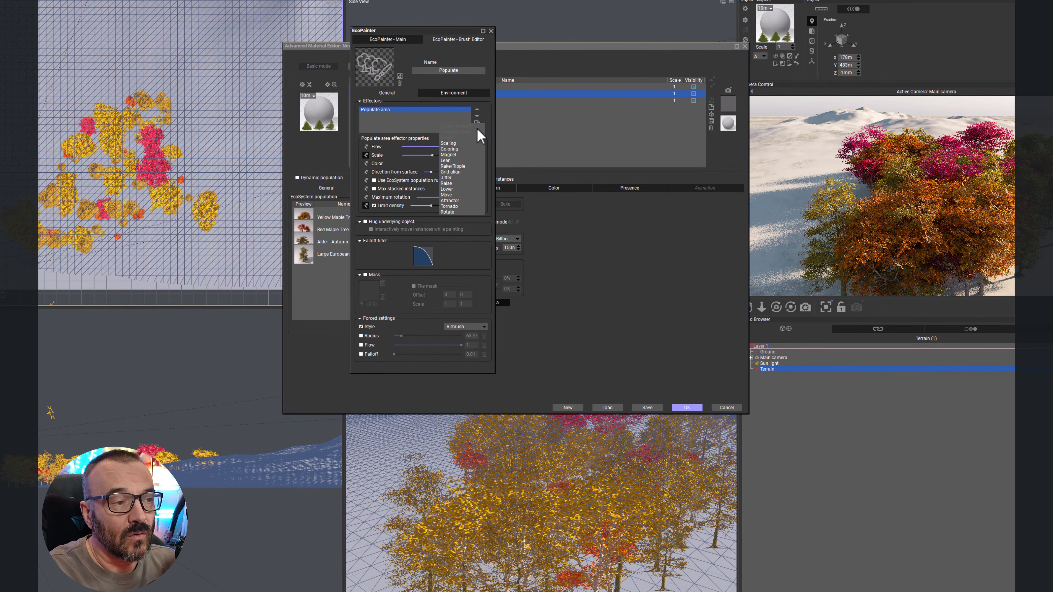
pyautogui.click(458, 149)
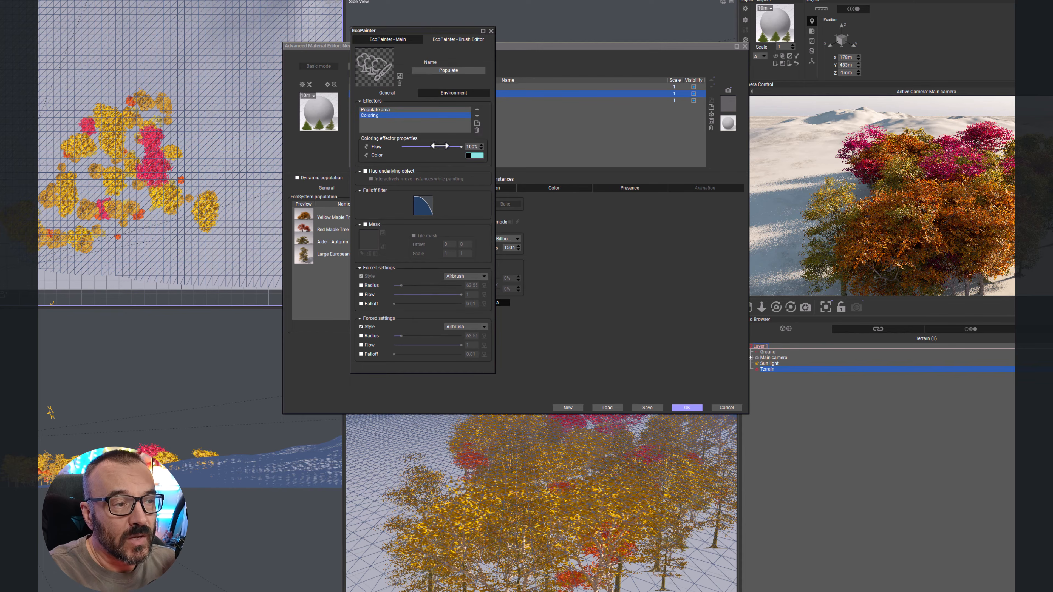
pyautogui.click(385, 110)
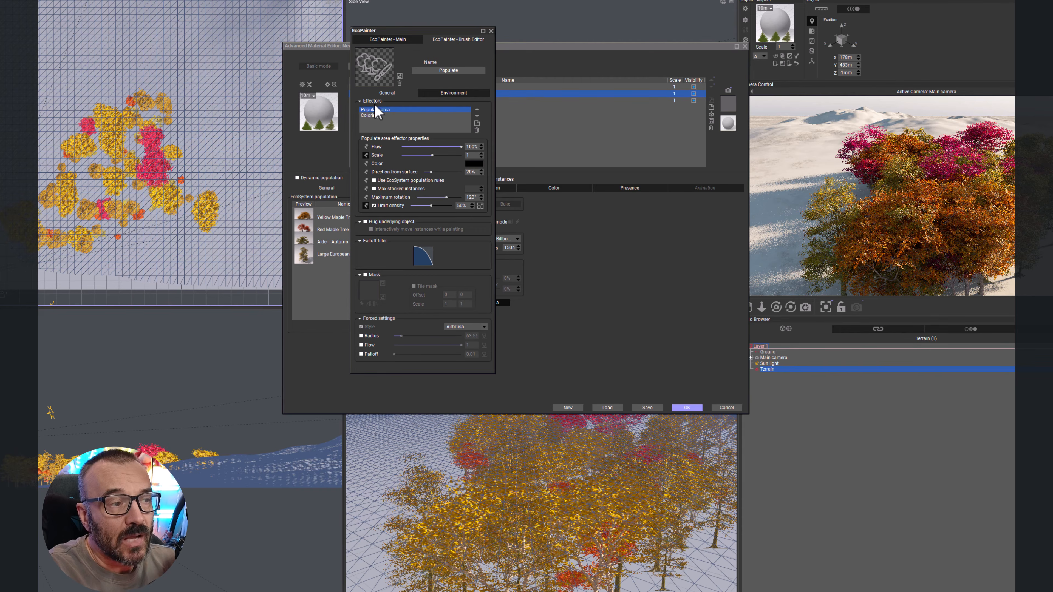
pyautogui.click(374, 205)
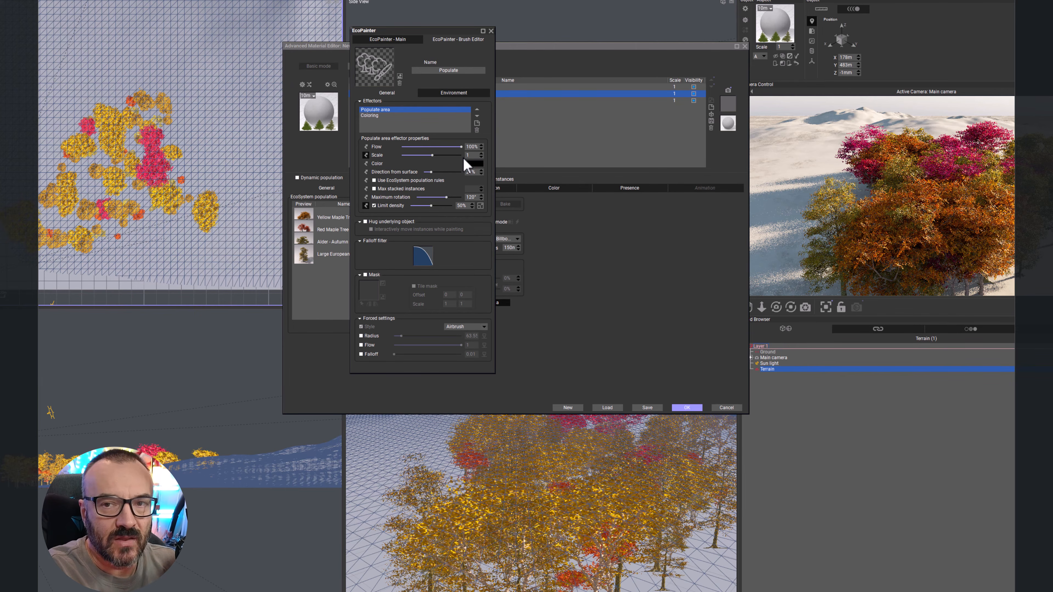
# Step: Make the Populate area effector's Color property show in the EcoPainter main panel
pyautogui.click(404, 39)
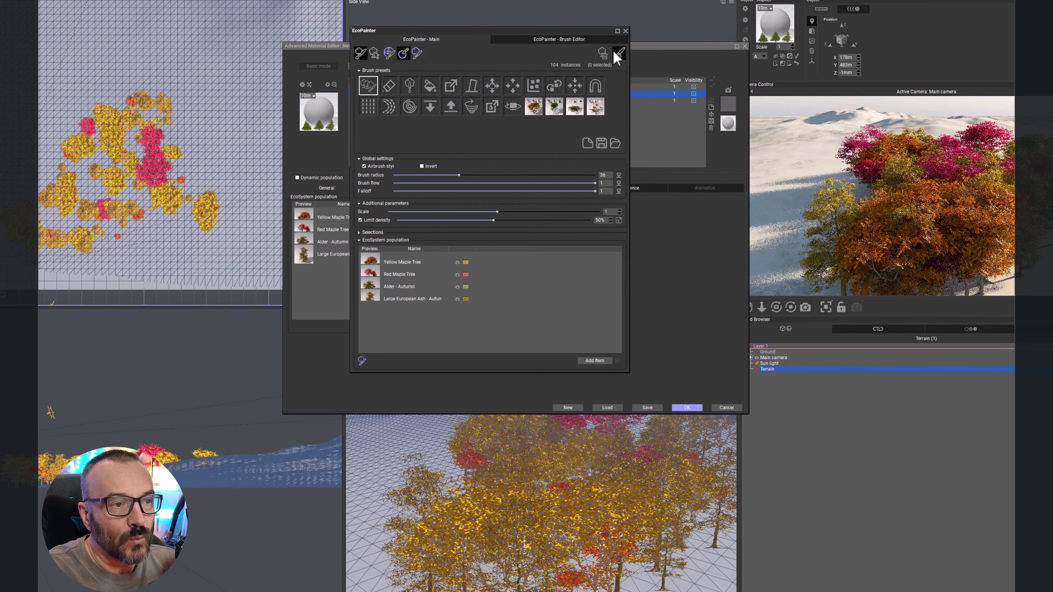
pyautogui.click(524, 39)
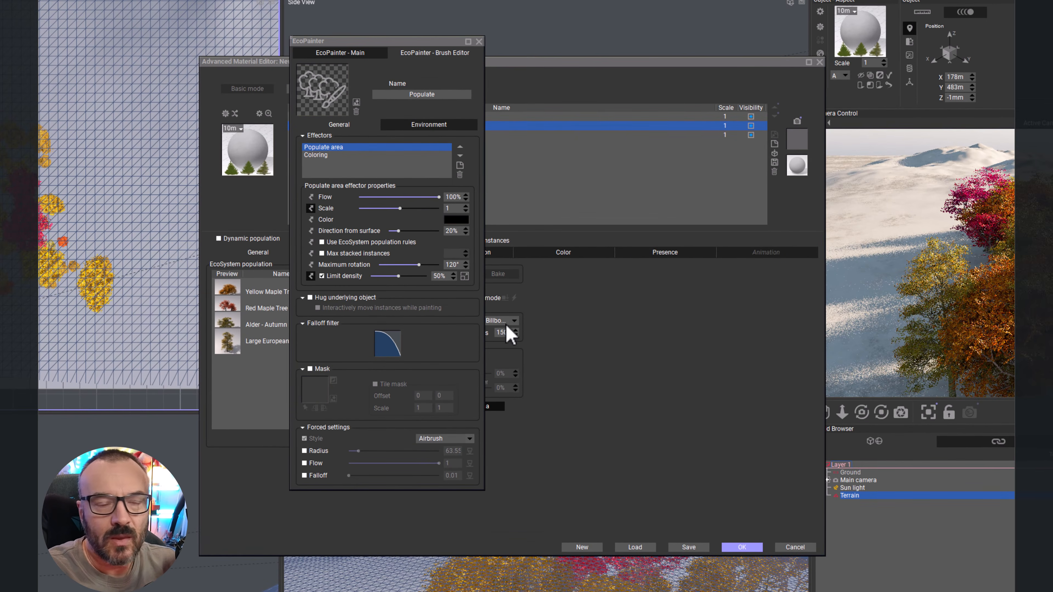
pyautogui.click(312, 219)
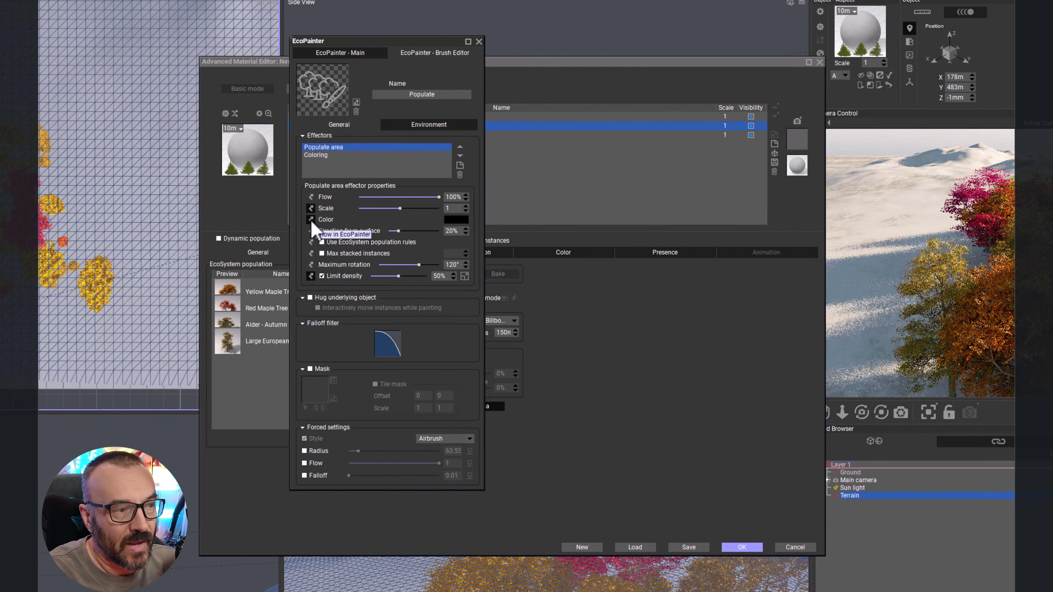
pyautogui.click(322, 70)
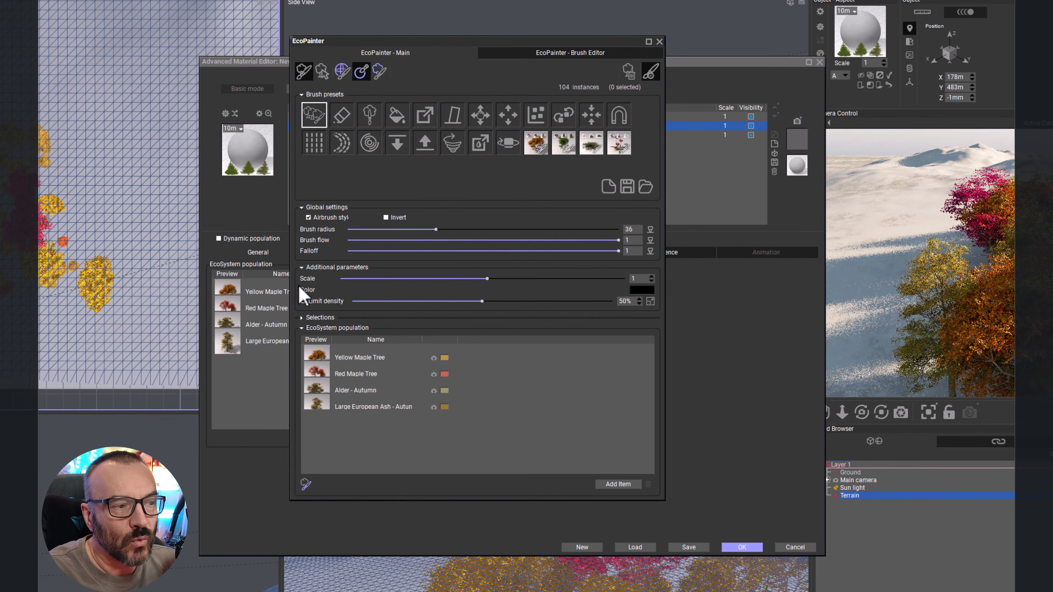
pyautogui.click(518, 55)
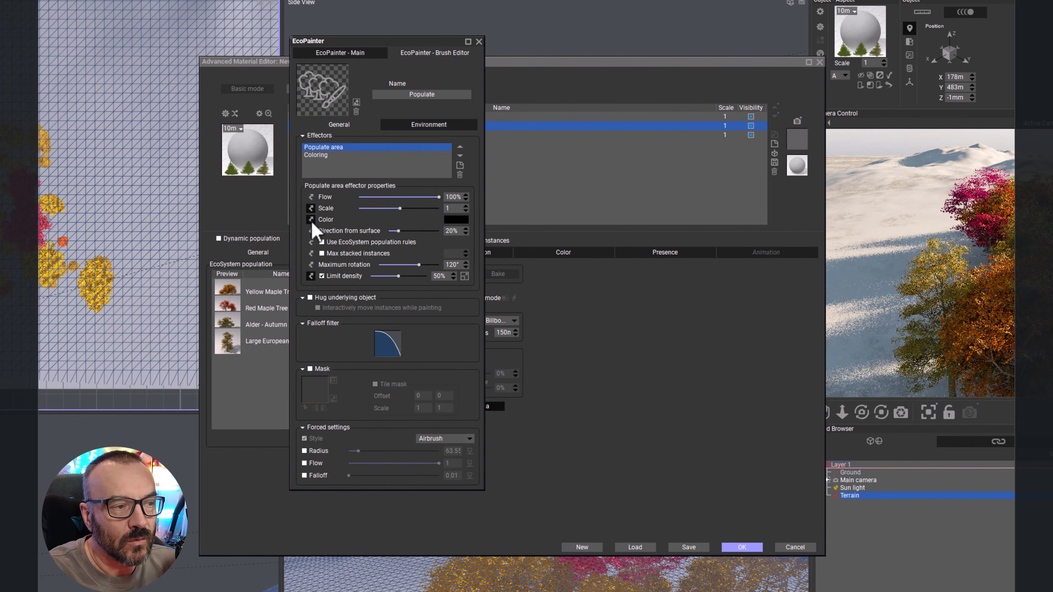
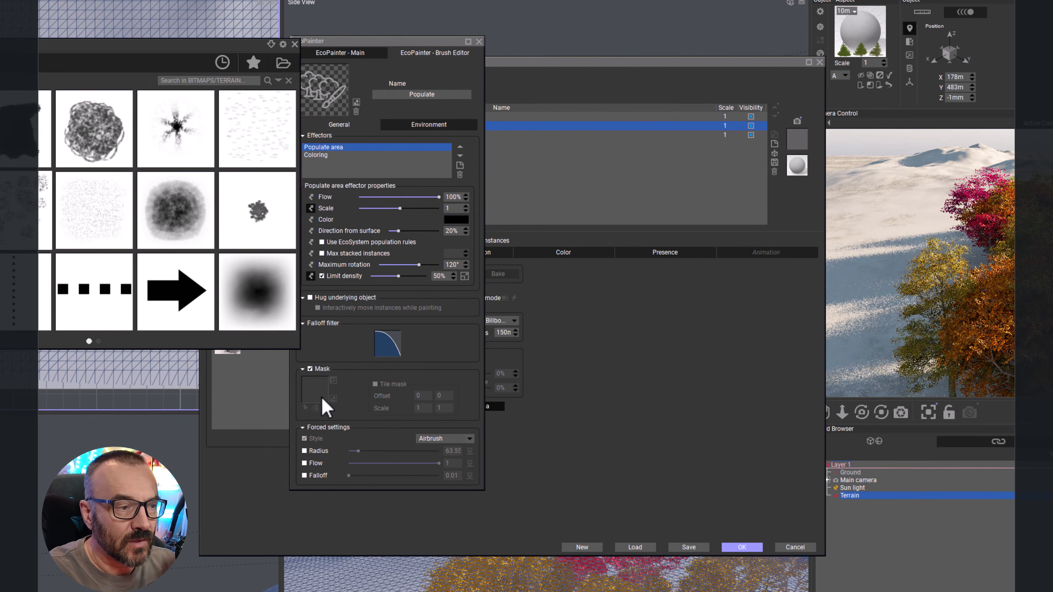
# Step: Load a bitmap as the Populate brush's mask, then switch the Mask option off
pyautogui.doubleClick(15, 206)
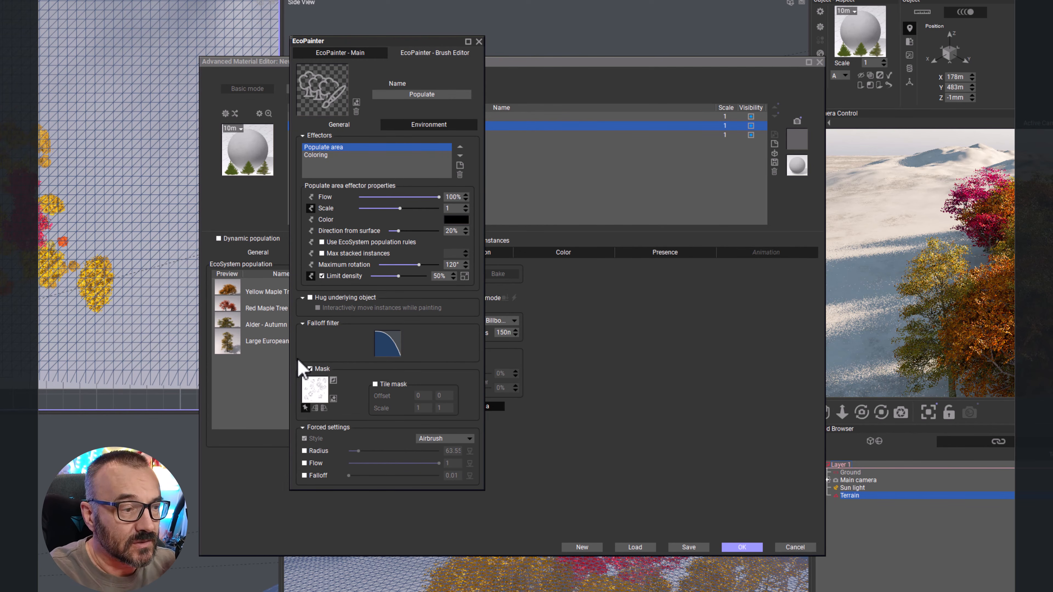
pyautogui.click(310, 369)
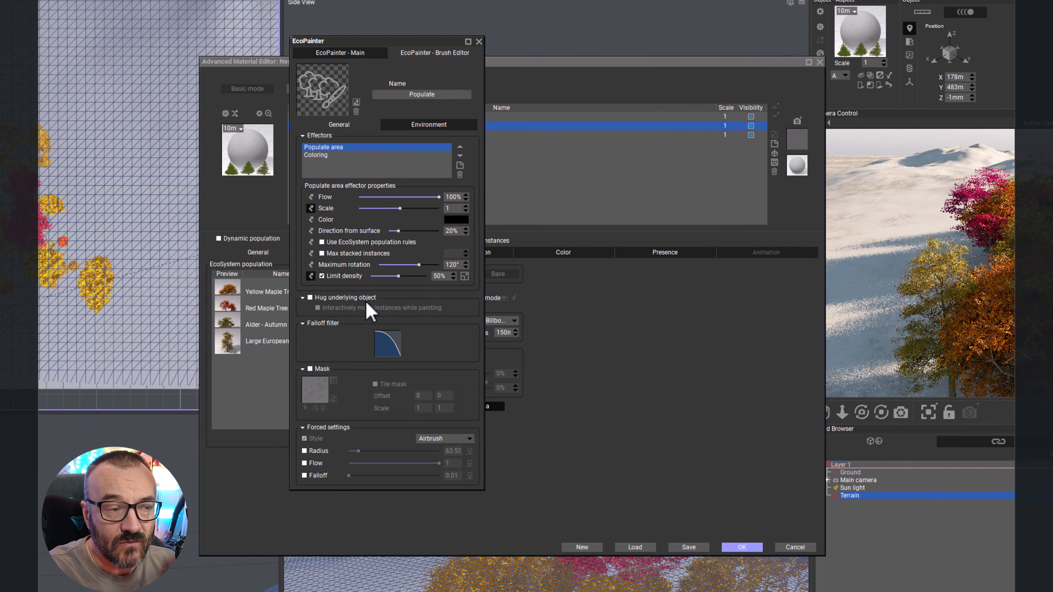
# Step: Review the brush's Environment constraints, then close the EcoPainter and the Advanced Material Editor
pyautogui.click(423, 125)
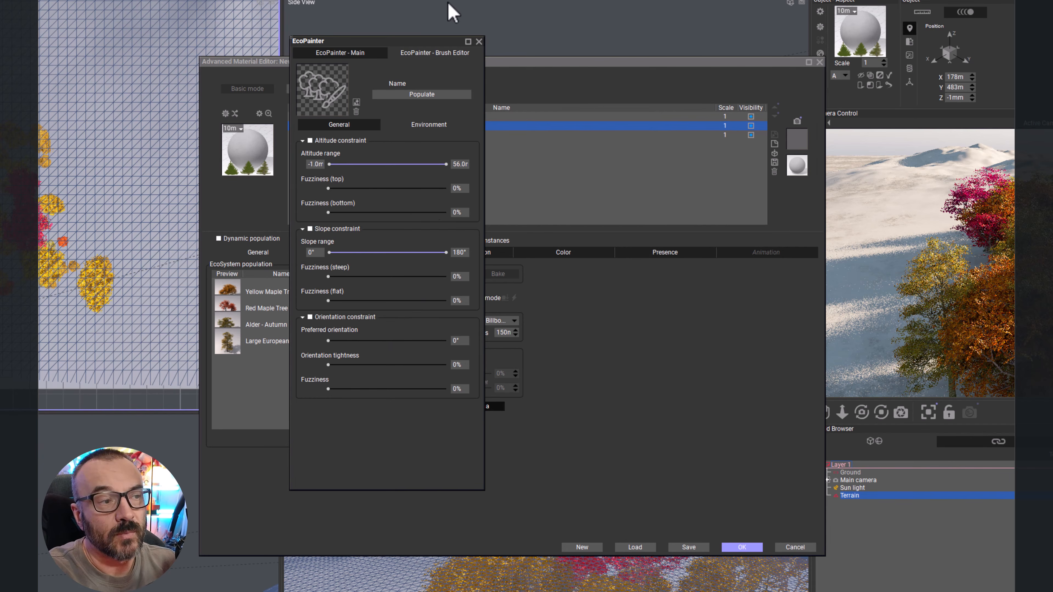
pyautogui.click(435, 52)
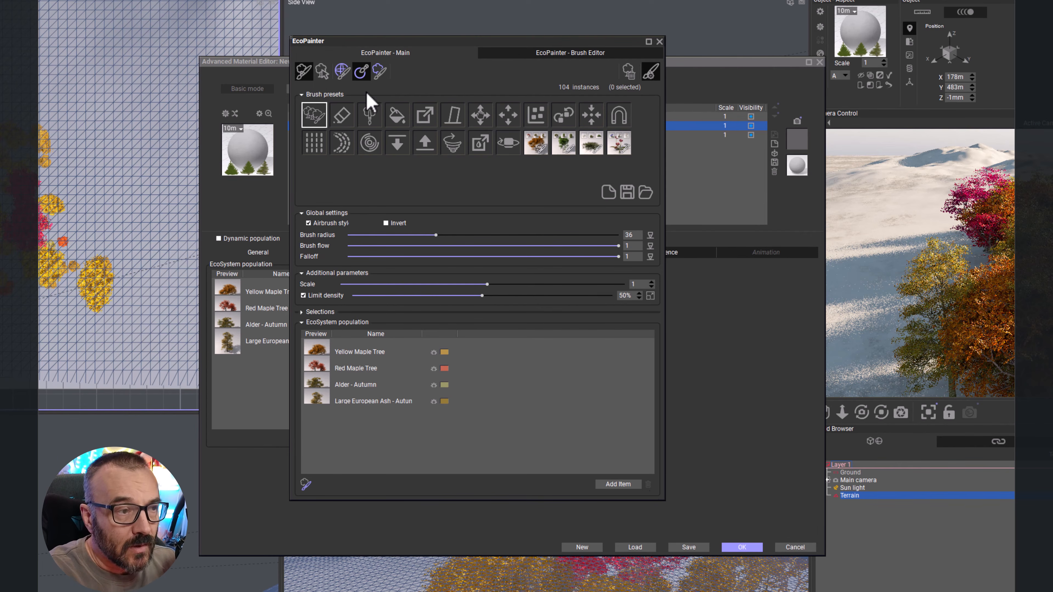
pyautogui.click(659, 42)
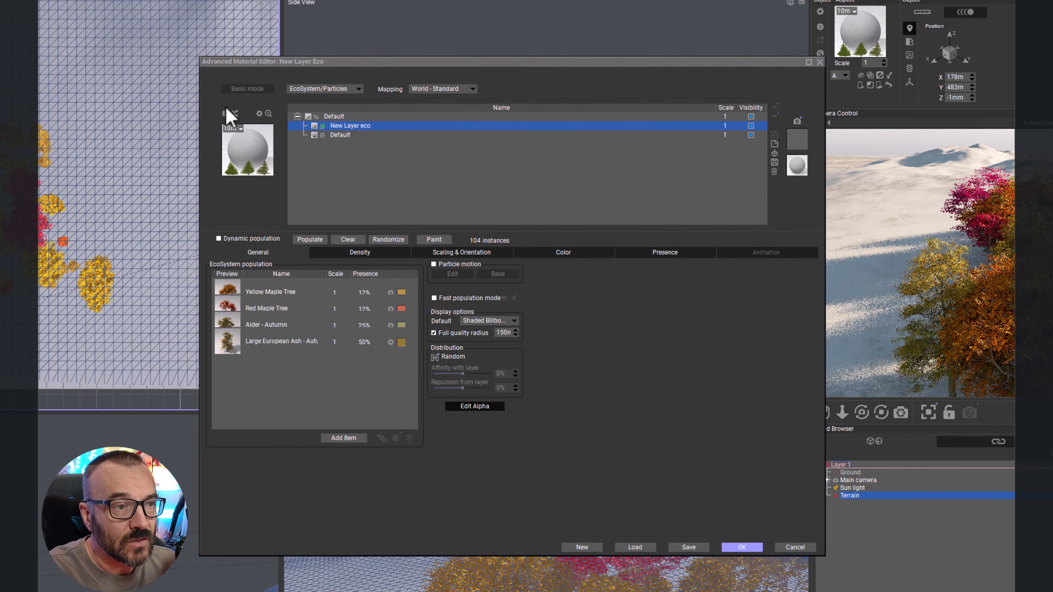
pyautogui.click(819, 63)
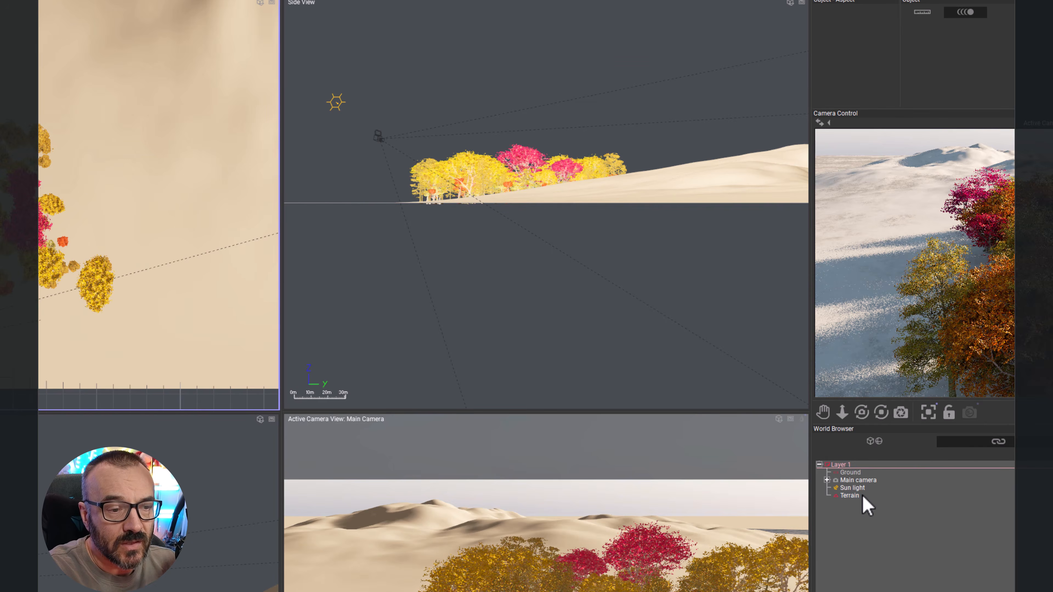
# Step: Select the terrain and move it away from the painted autumn trees
pyautogui.click(849, 495)
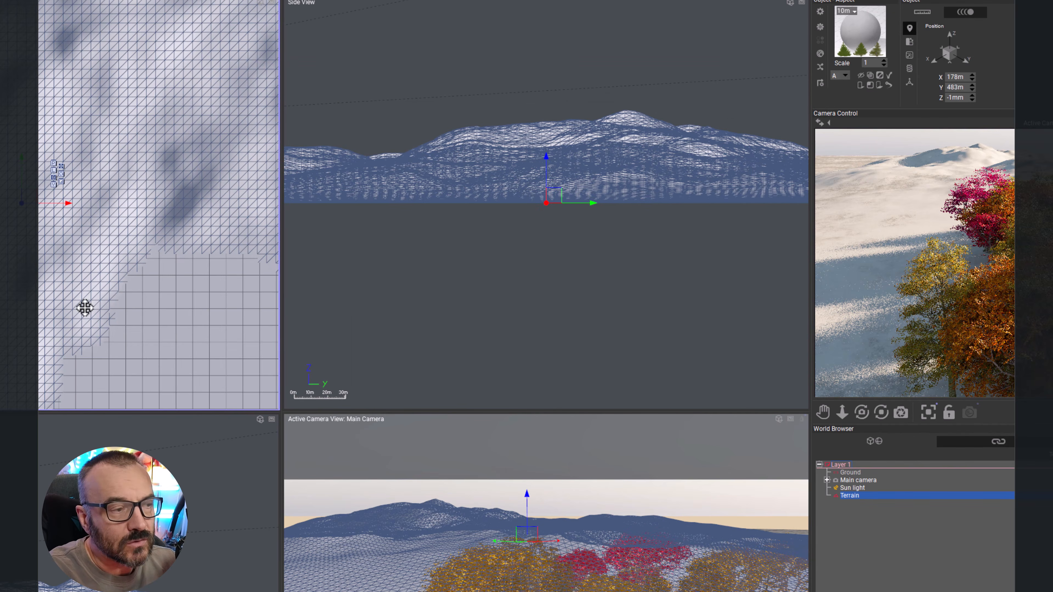
pyautogui.scroll(-7, 86, 308)
pyautogui.scroll(-3, 93, 306)
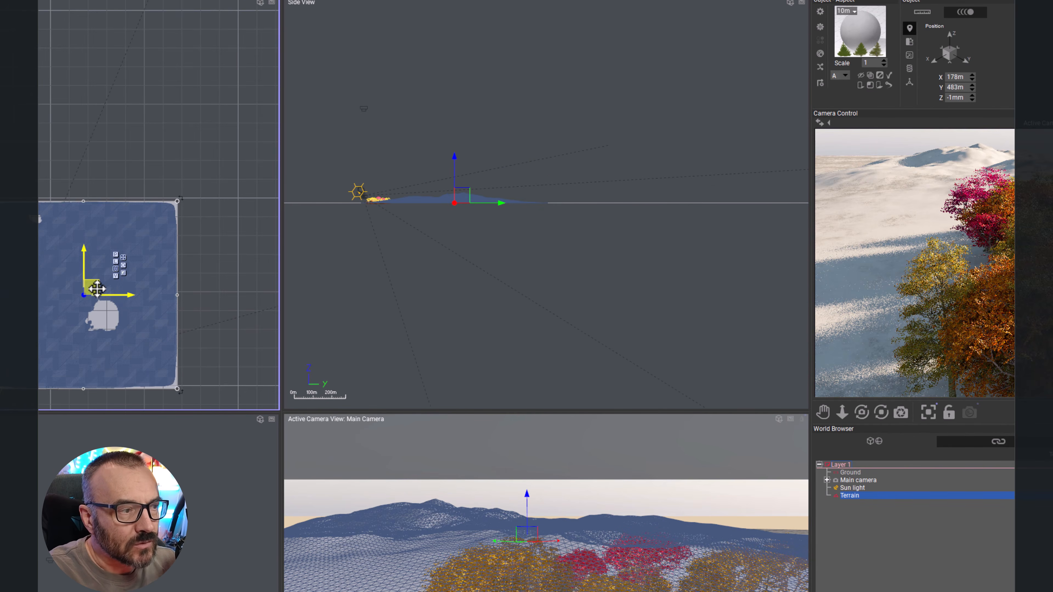
pyautogui.moveTo(99, 293)
pyautogui.mouseDown()
pyautogui.moveTo(110, 253)
pyautogui.moveTo(113, 282)
pyautogui.moveTo(123, 283)
pyautogui.moveTo(92, 279)
pyautogui.moveTo(101, 281)
pyautogui.mouseUp()
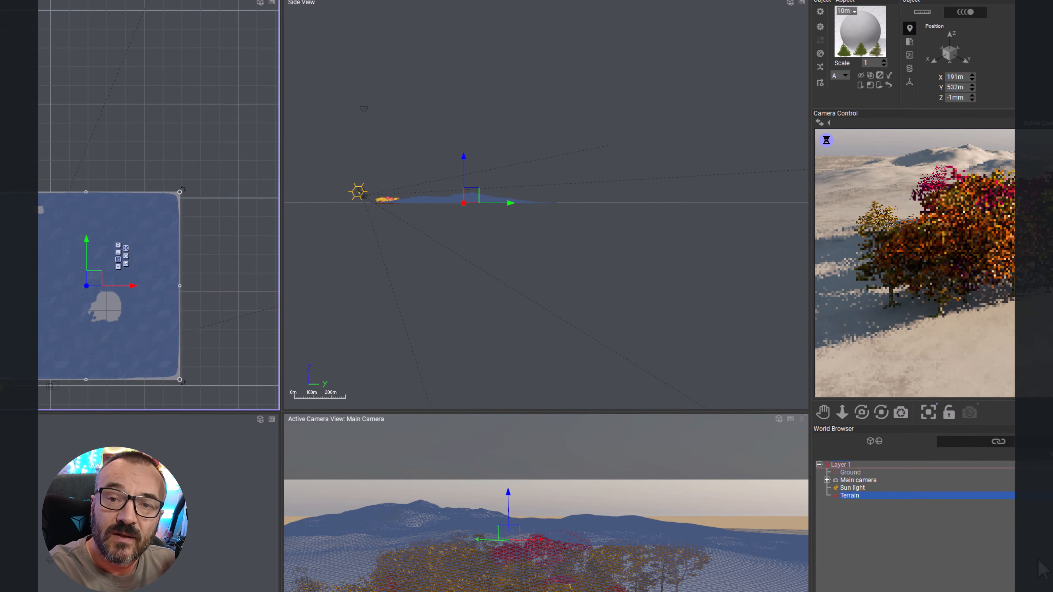
pyautogui.click(856, 540)
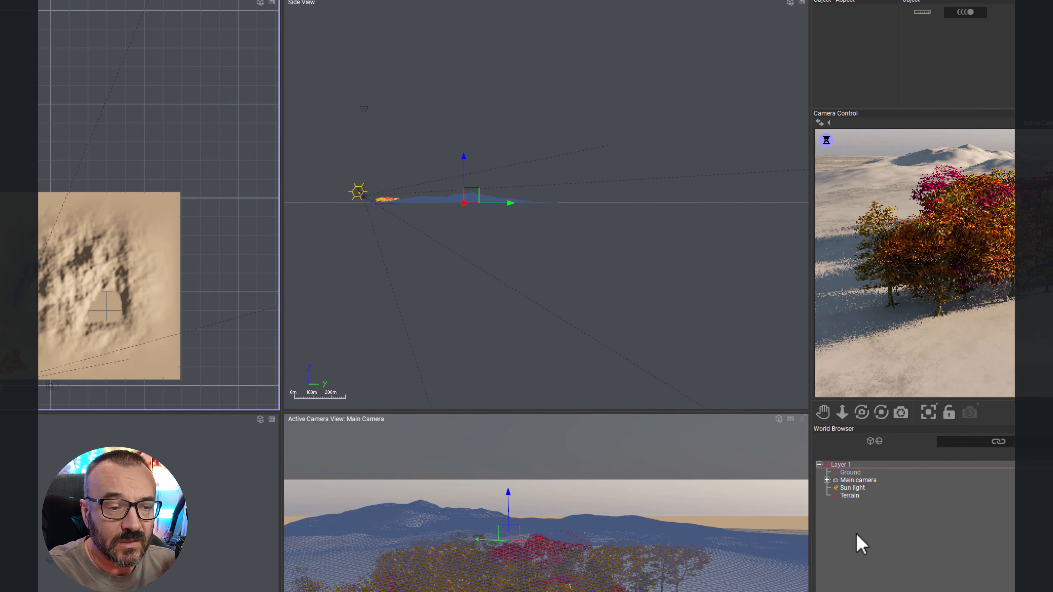
pyautogui.doubleClick(858, 496)
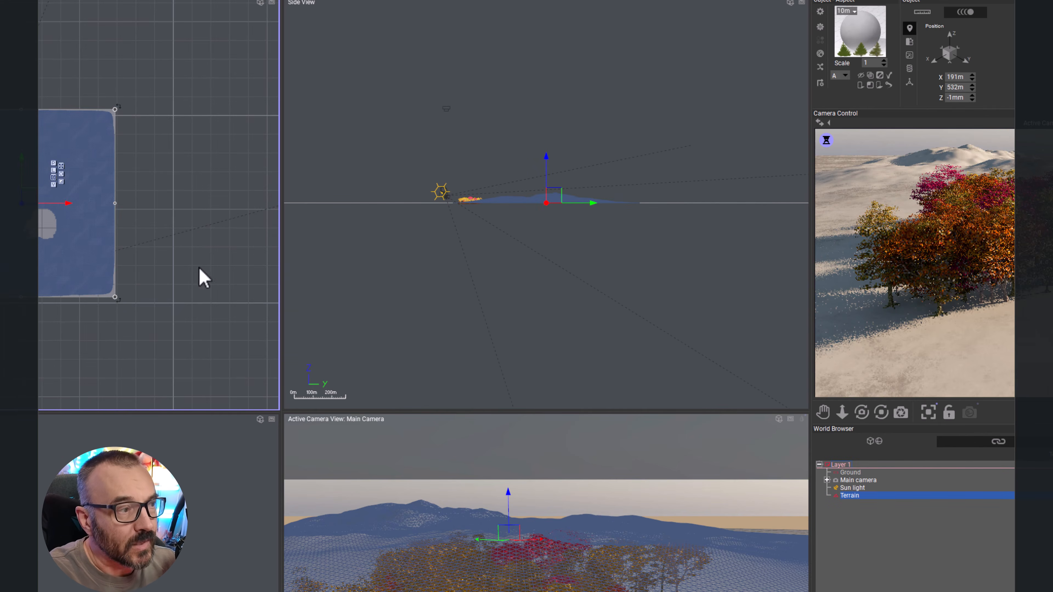
pyautogui.moveTo(30, 200); pyautogui.dragTo(115, 197)
pyautogui.click(6, 116)
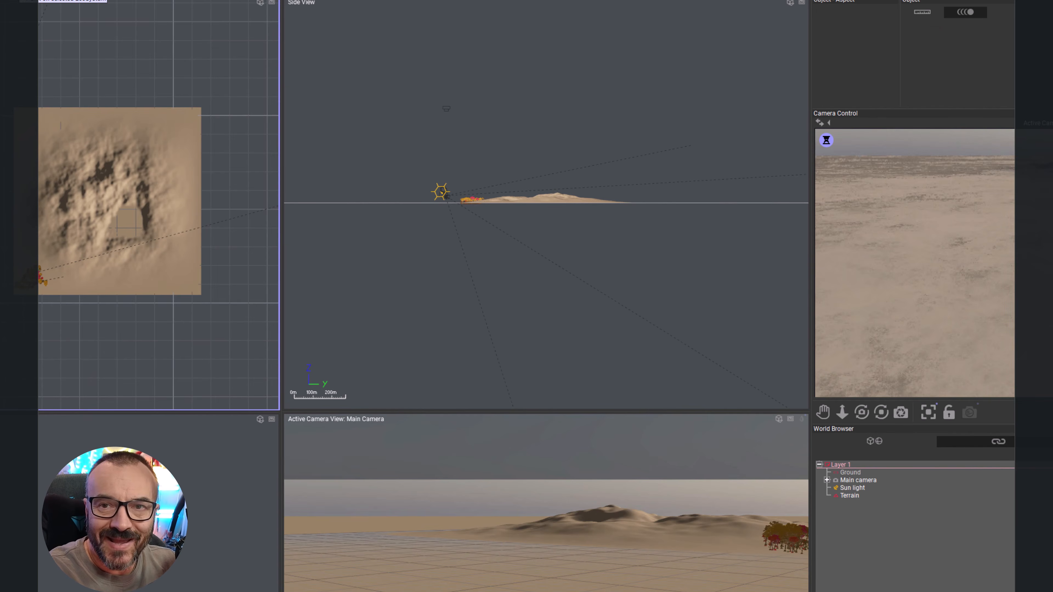
# Step: Load the spring-forest brush preset and paint spring trees across the terrain's lower-left edge and surrounding ground
pyautogui.click(207, 20)
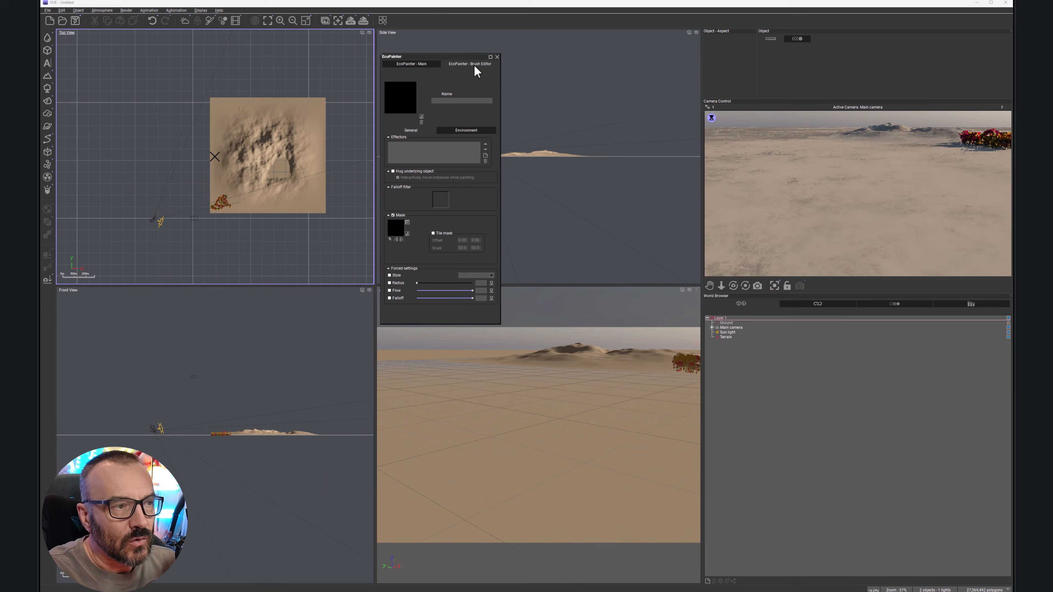
pyautogui.click(410, 64)
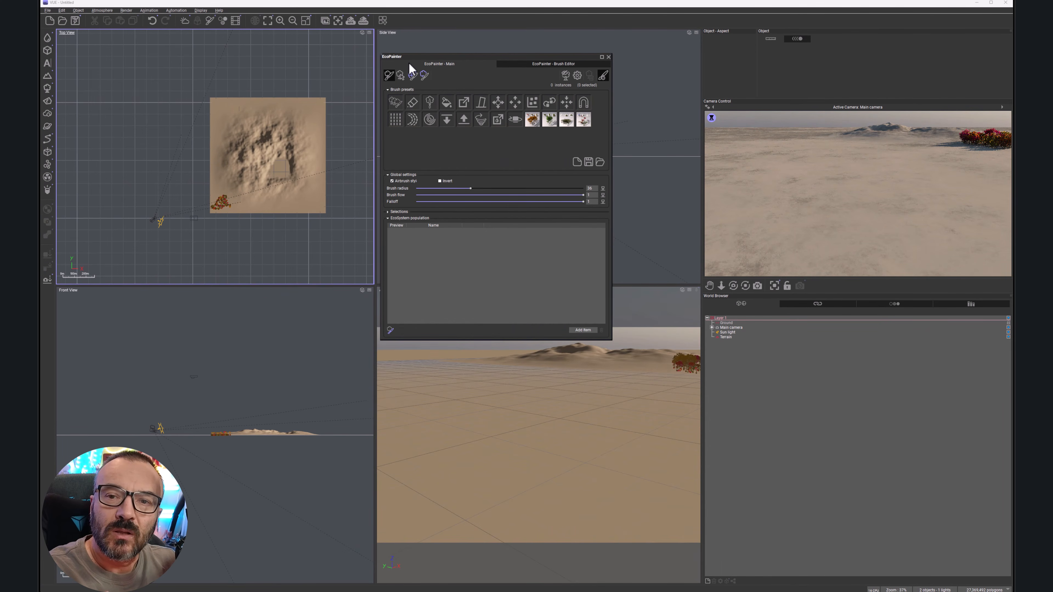
pyautogui.click(412, 75)
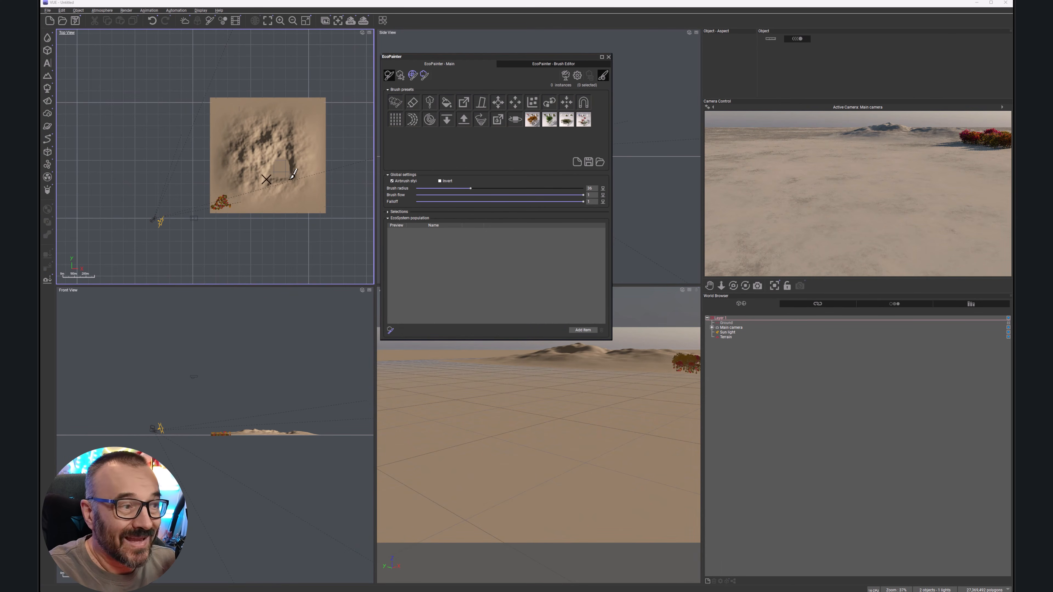
pyautogui.click(551, 120)
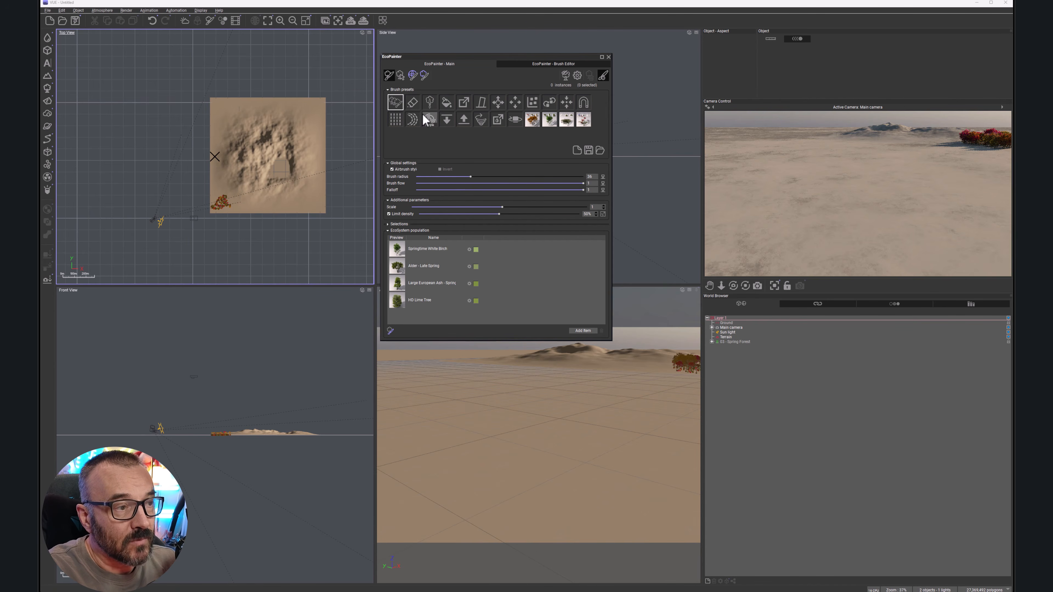
pyautogui.moveTo(183, 182)
pyautogui.mouseDown()
pyautogui.moveTo(197, 195)
pyautogui.moveTo(200, 170)
pyautogui.moveTo(214, 220)
pyautogui.moveTo(211, 159)
pyautogui.moveTo(217, 213)
pyautogui.moveTo(220, 176)
pyautogui.moveTo(250, 202)
pyautogui.mouseUp()
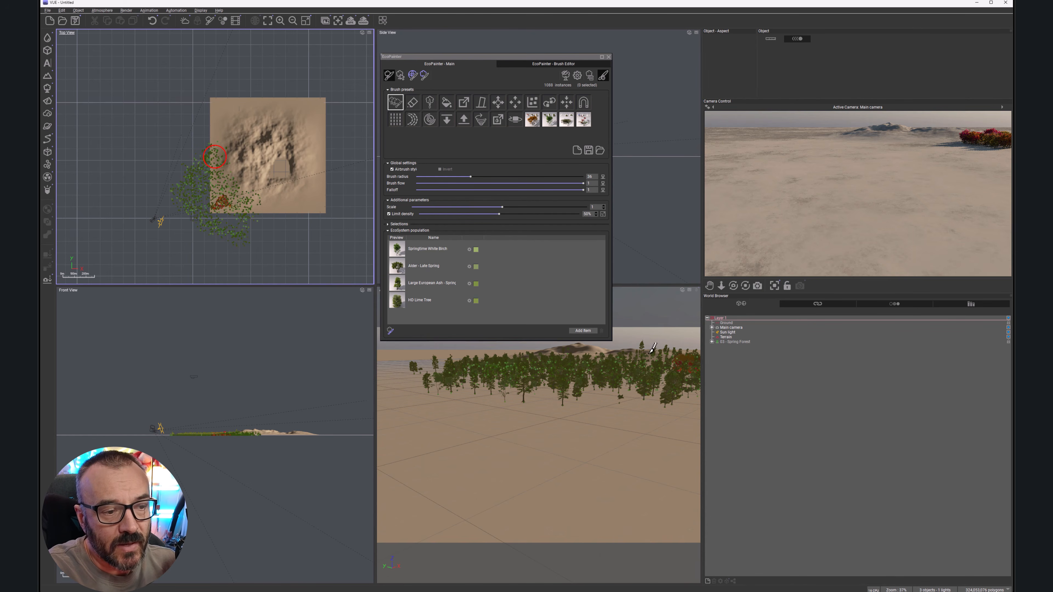
pyautogui.moveTo(571, 57); pyautogui.dragTo(580, 24)
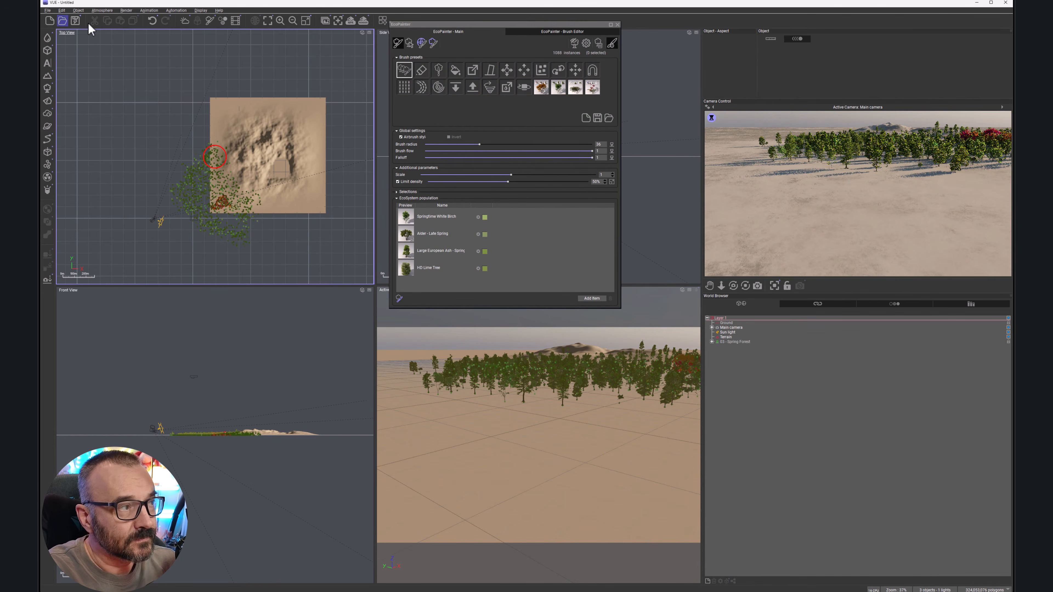
pyautogui.click(617, 24)
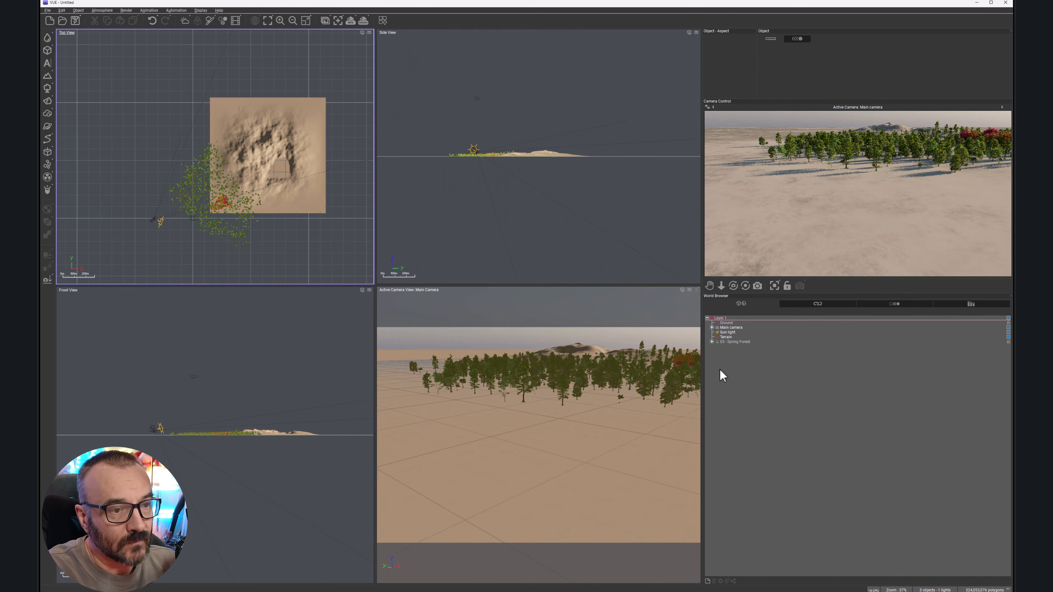
# Step: Select the terrain and move it down and to the left
pyautogui.click(727, 336)
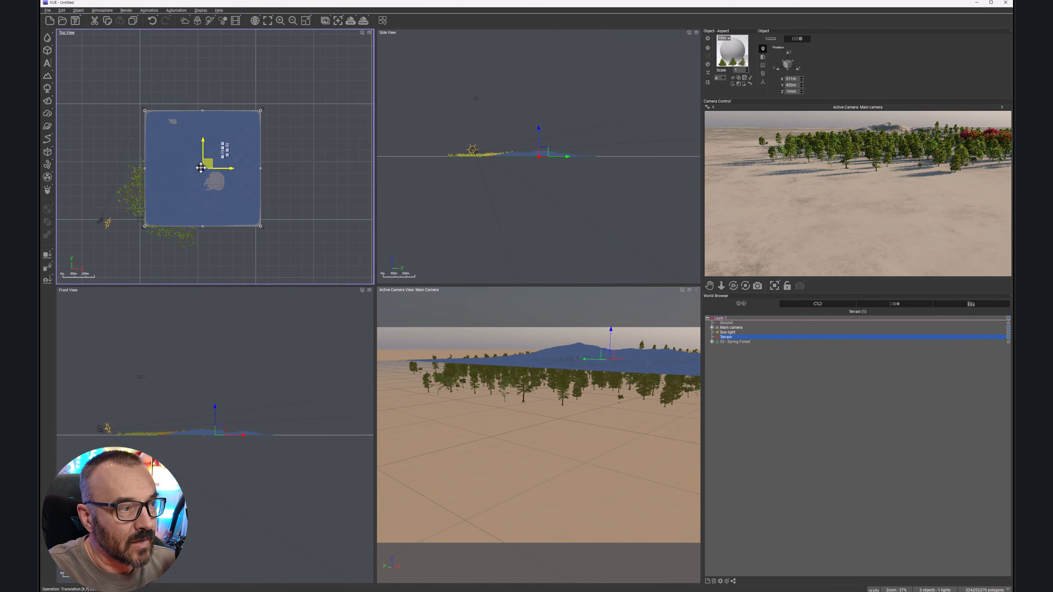
pyautogui.moveTo(201, 168); pyautogui.dragTo(174, 185)
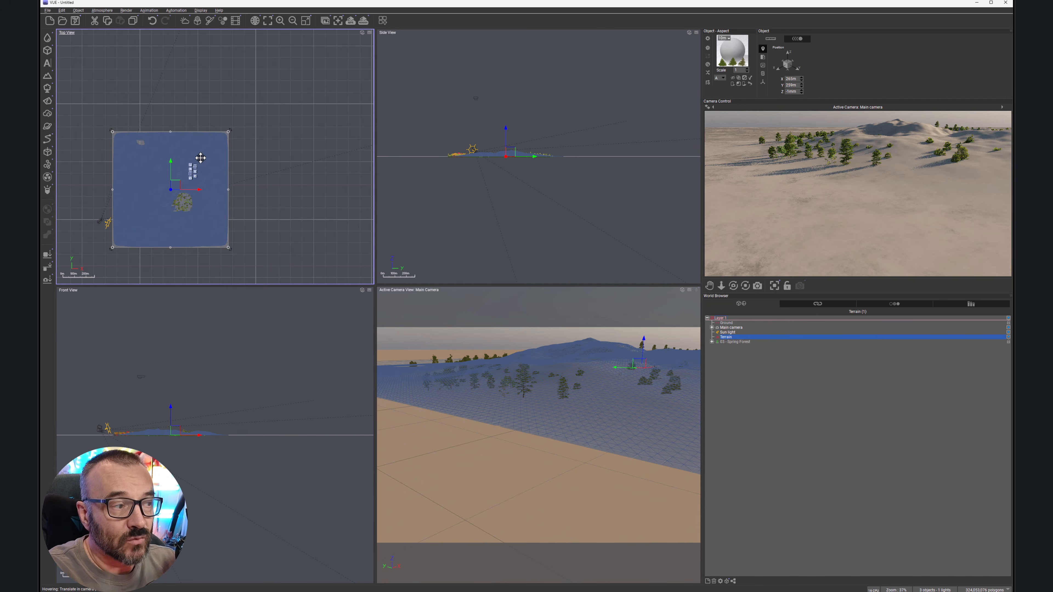
# Step: Reopen the EcoPainter and paint the autumn trees over the middle of the terrain
pyautogui.click(210, 21)
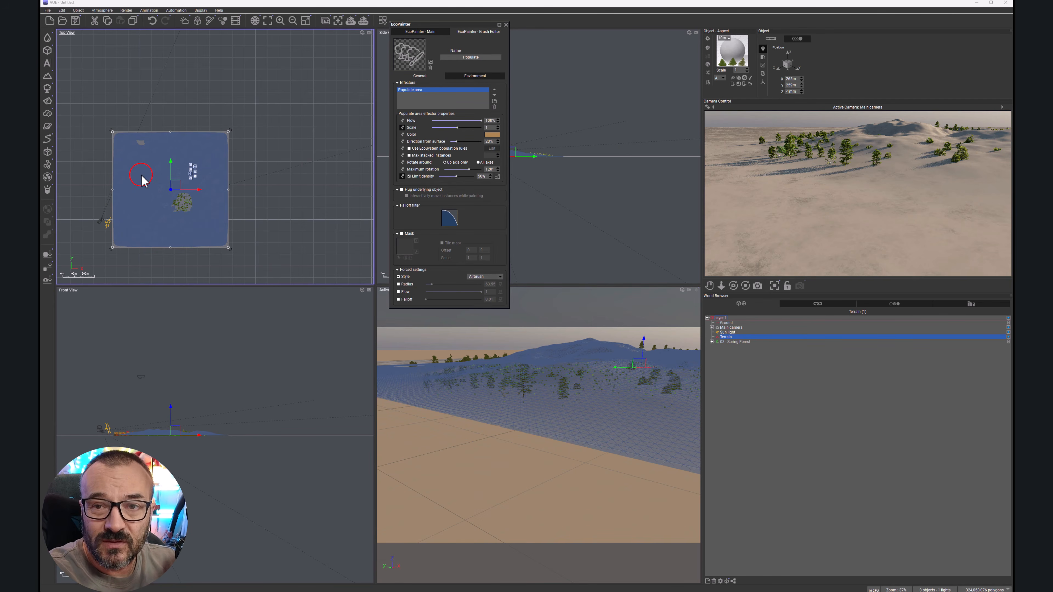
pyautogui.click(505, 24)
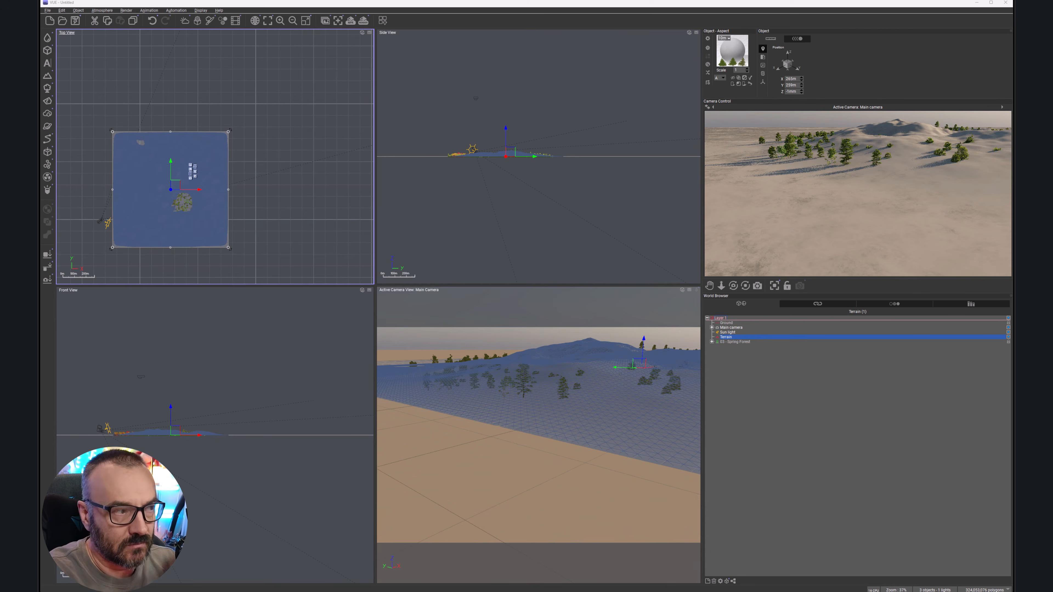
pyautogui.click(210, 20)
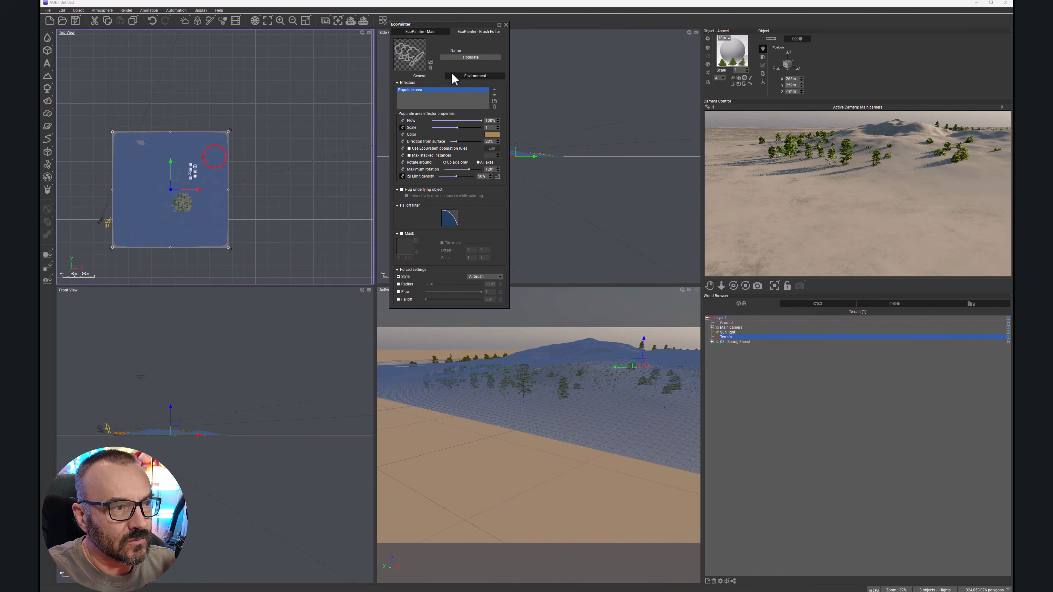
pyautogui.click(433, 33)
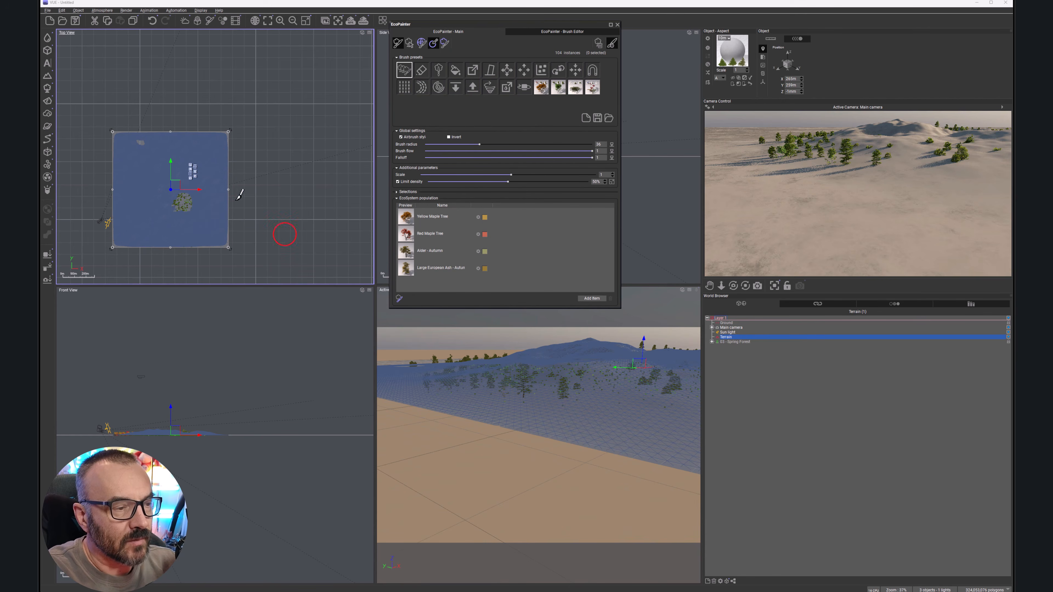
pyautogui.moveTo(146, 207)
pyautogui.mouseDown()
pyautogui.moveTo(133, 225)
pyautogui.moveTo(159, 223)
pyautogui.moveTo(184, 202)
pyautogui.moveTo(156, 209)
pyautogui.moveTo(179, 173)
pyautogui.moveTo(194, 194)
pyautogui.moveTo(163, 221)
pyautogui.mouseUp()
pyautogui.click(405, 73)
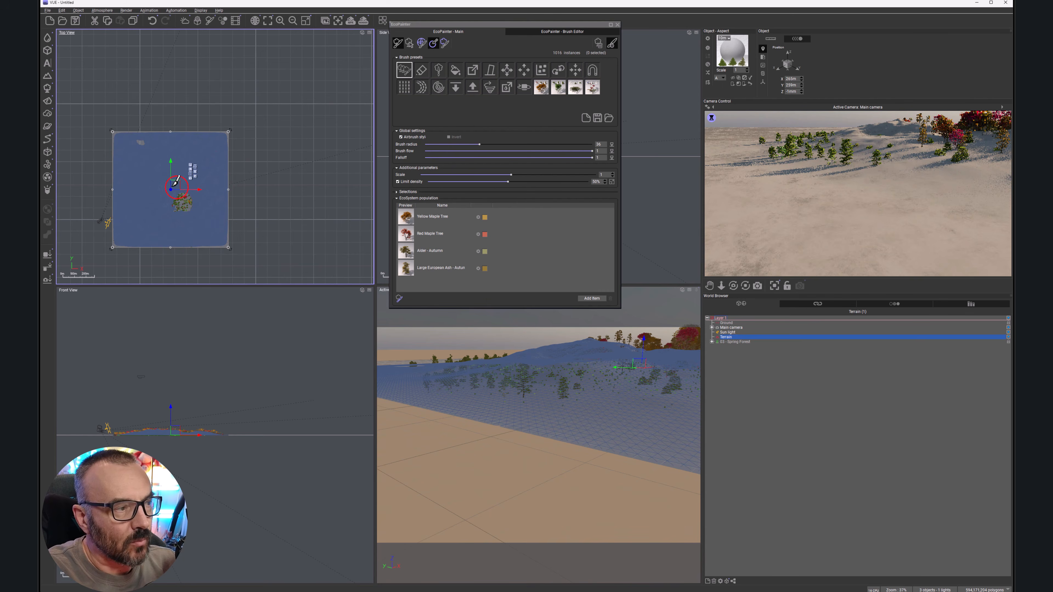
pyautogui.click(617, 25)
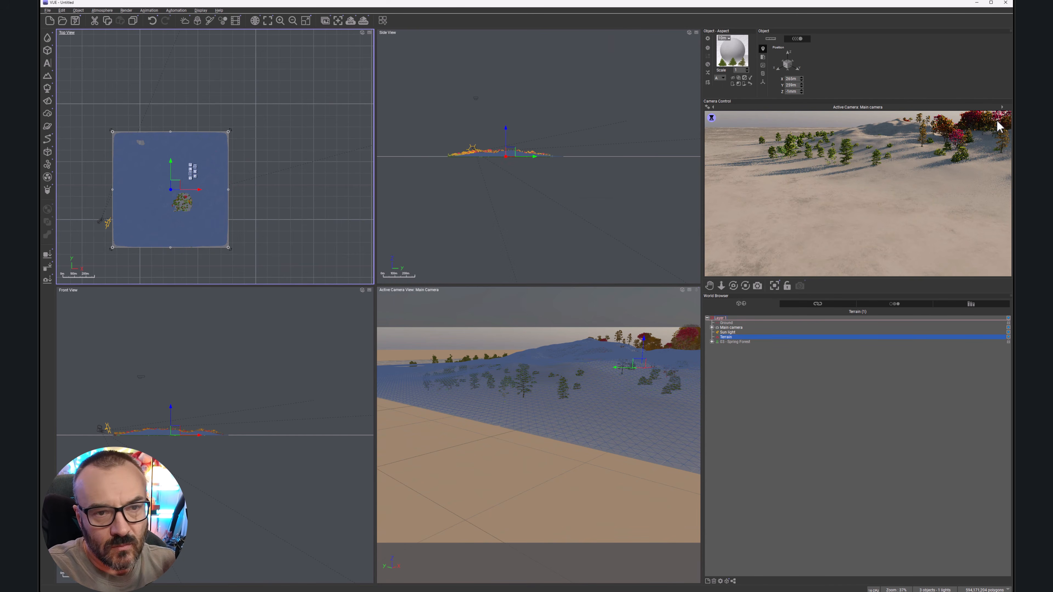
# Step: Move the terrain up and to the right, away from the spring trees
pyautogui.moveTo(179, 183); pyautogui.dragTo(257, 147)
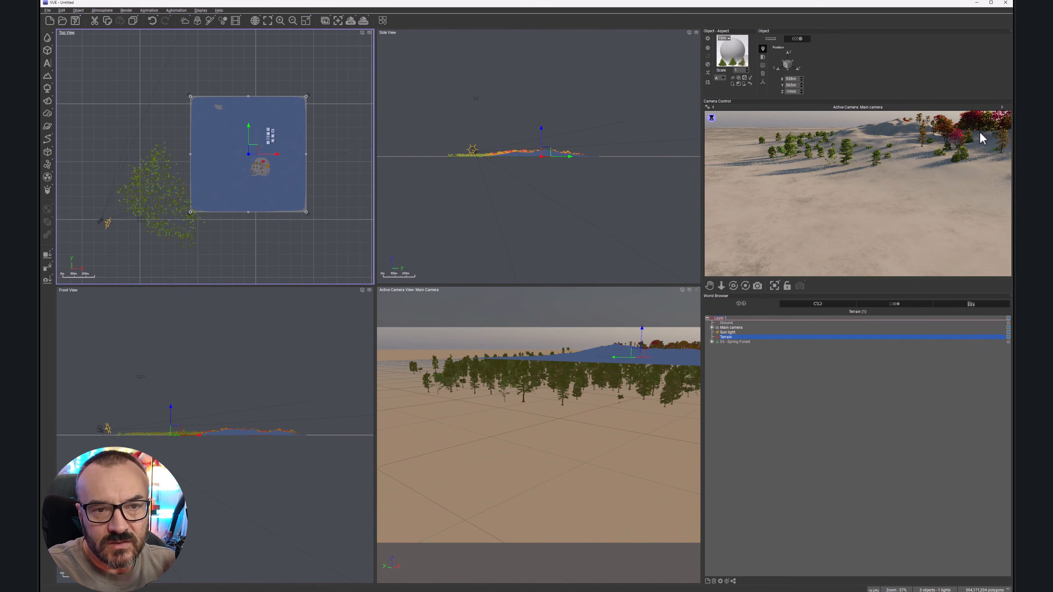